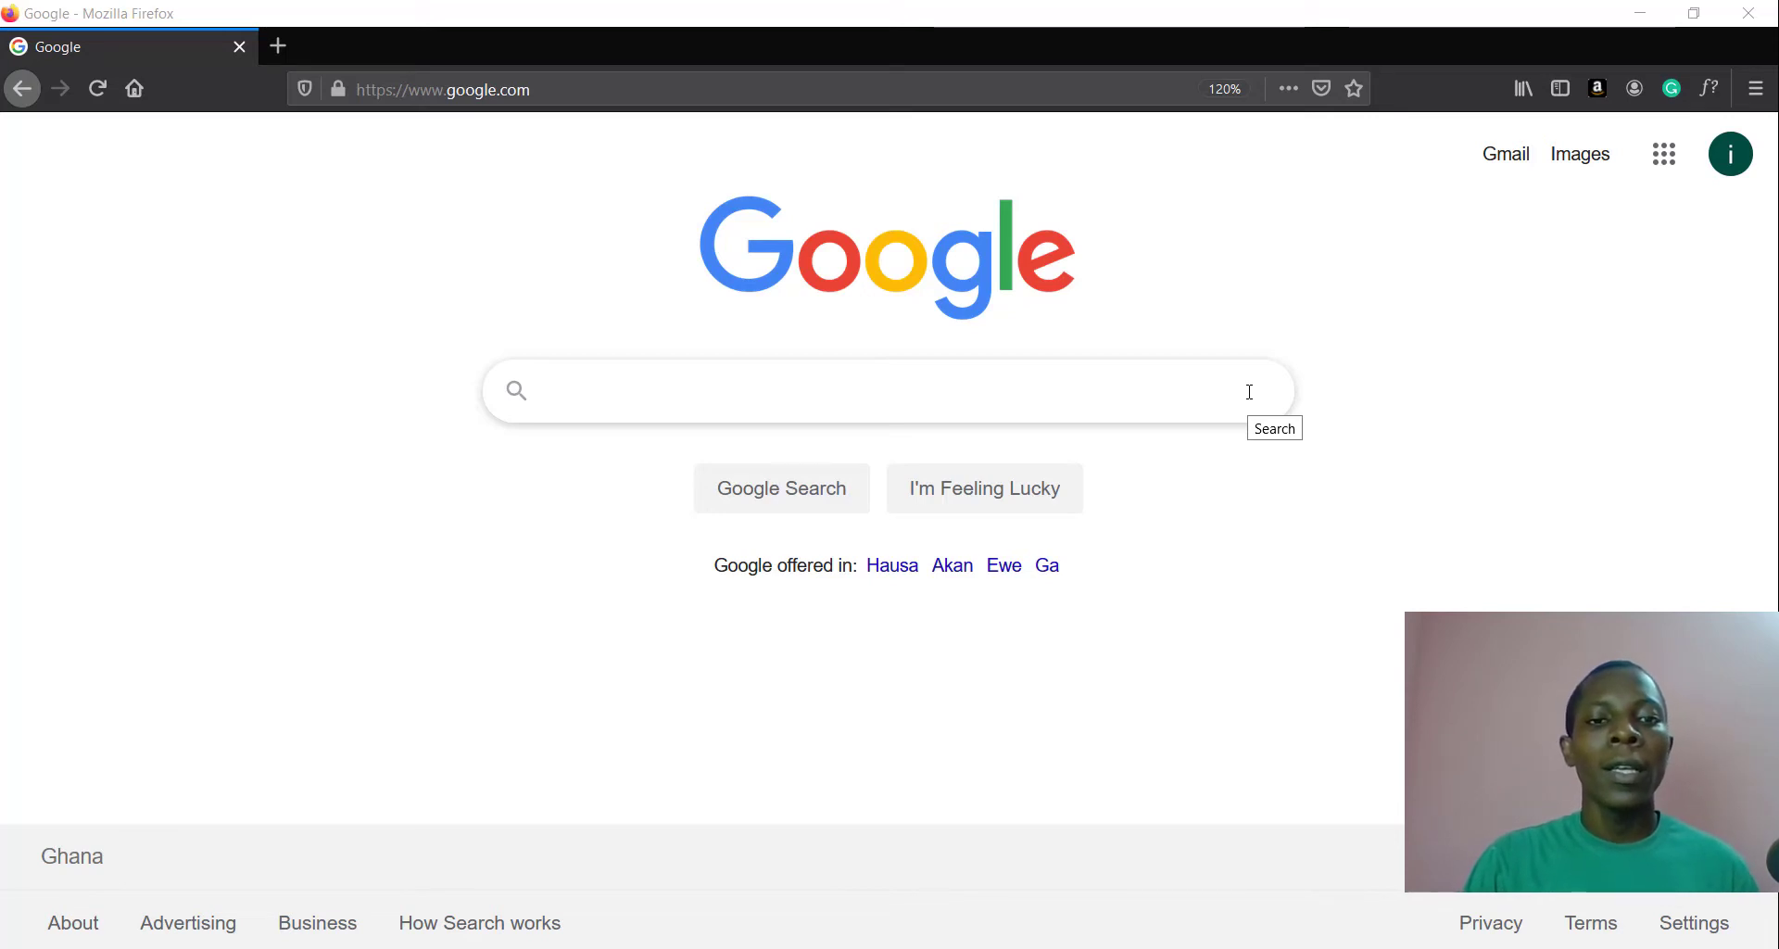
Step: Search Google for 'wetransfer' and open the WeTransfer result
left_click(999, 398)
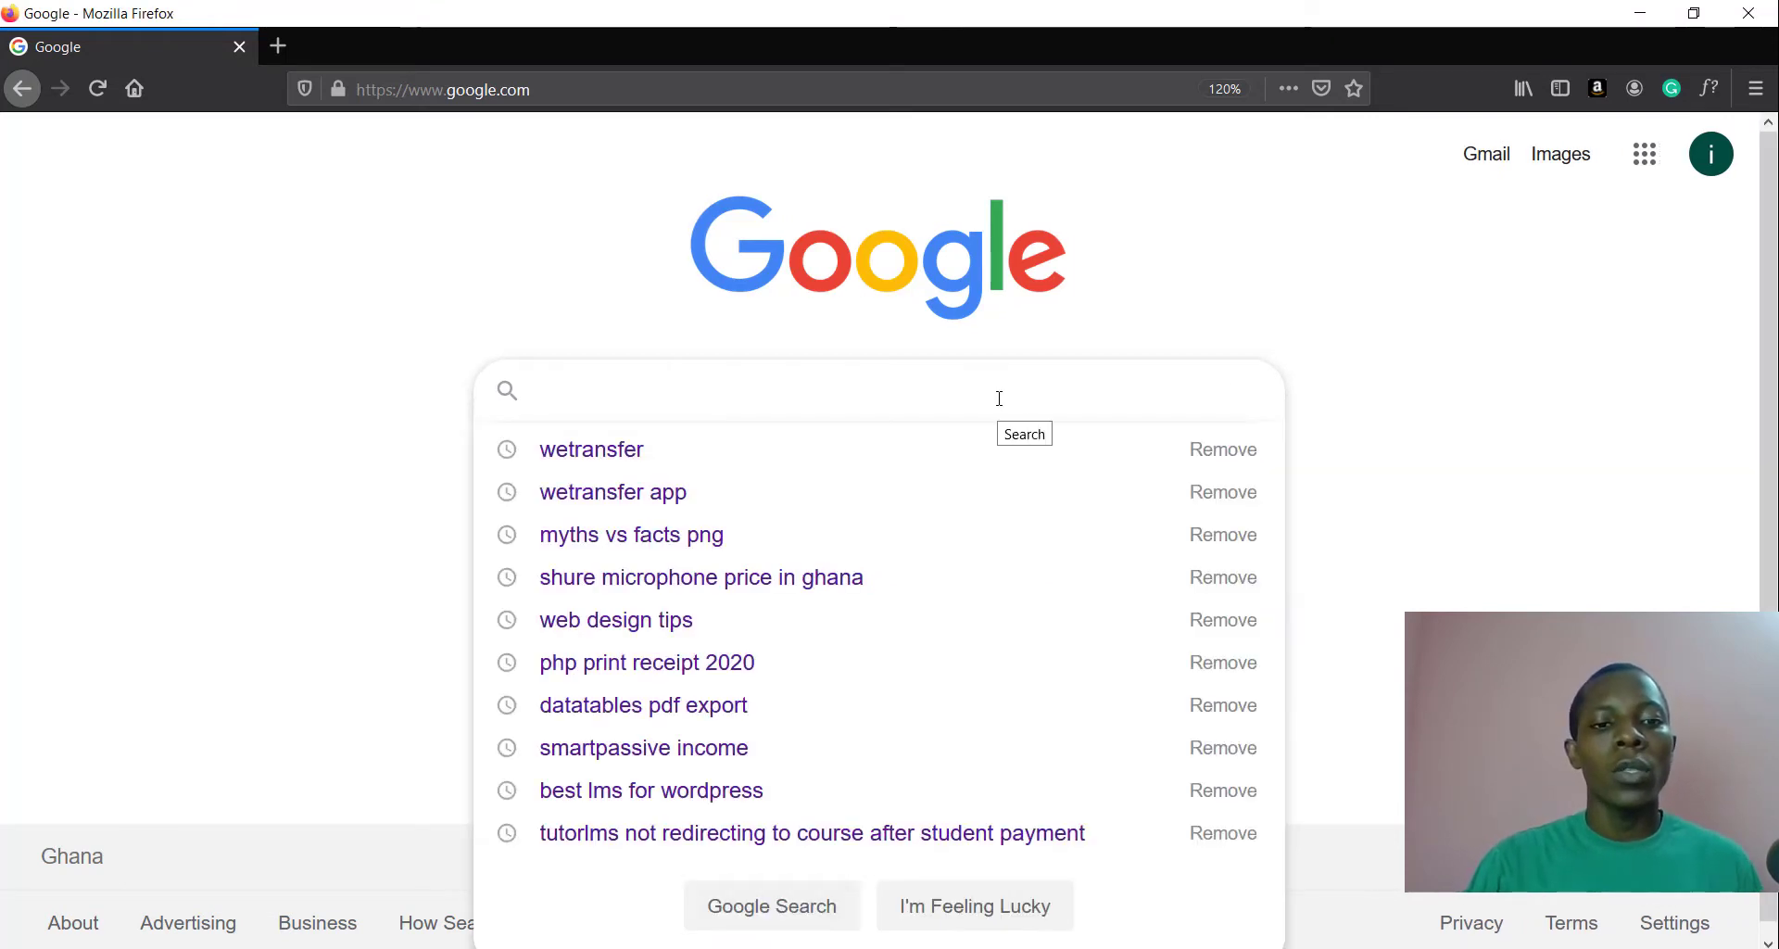
type("wetran")
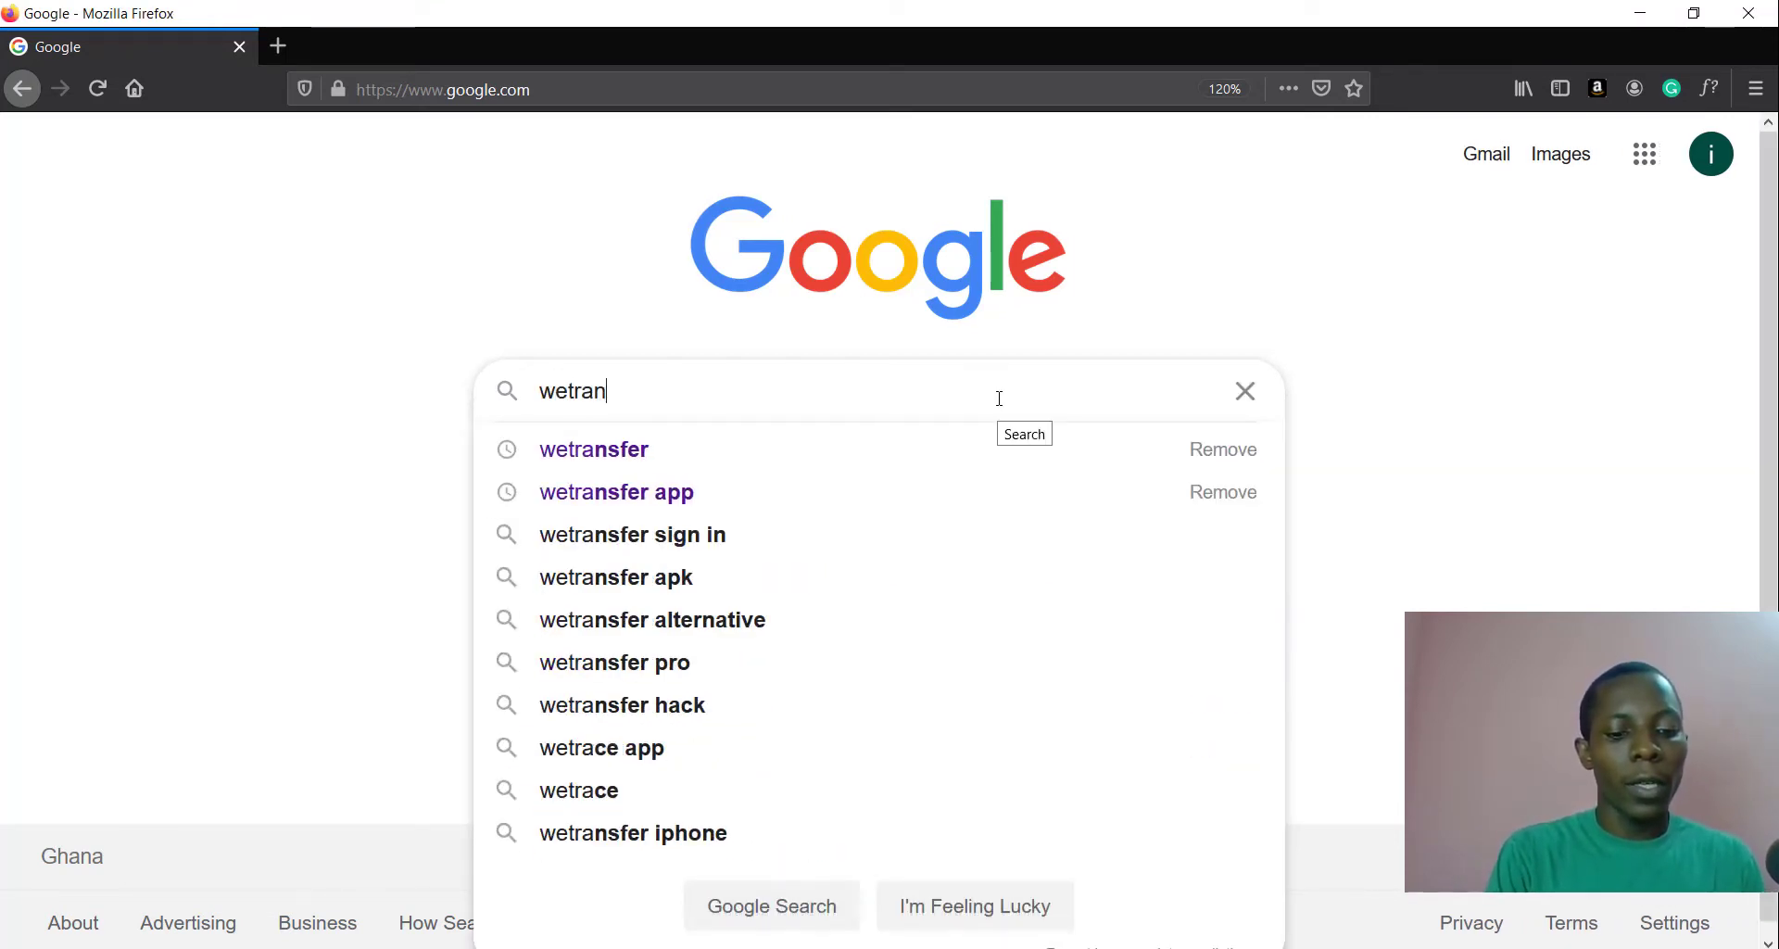
type("sfer")
key("Return")
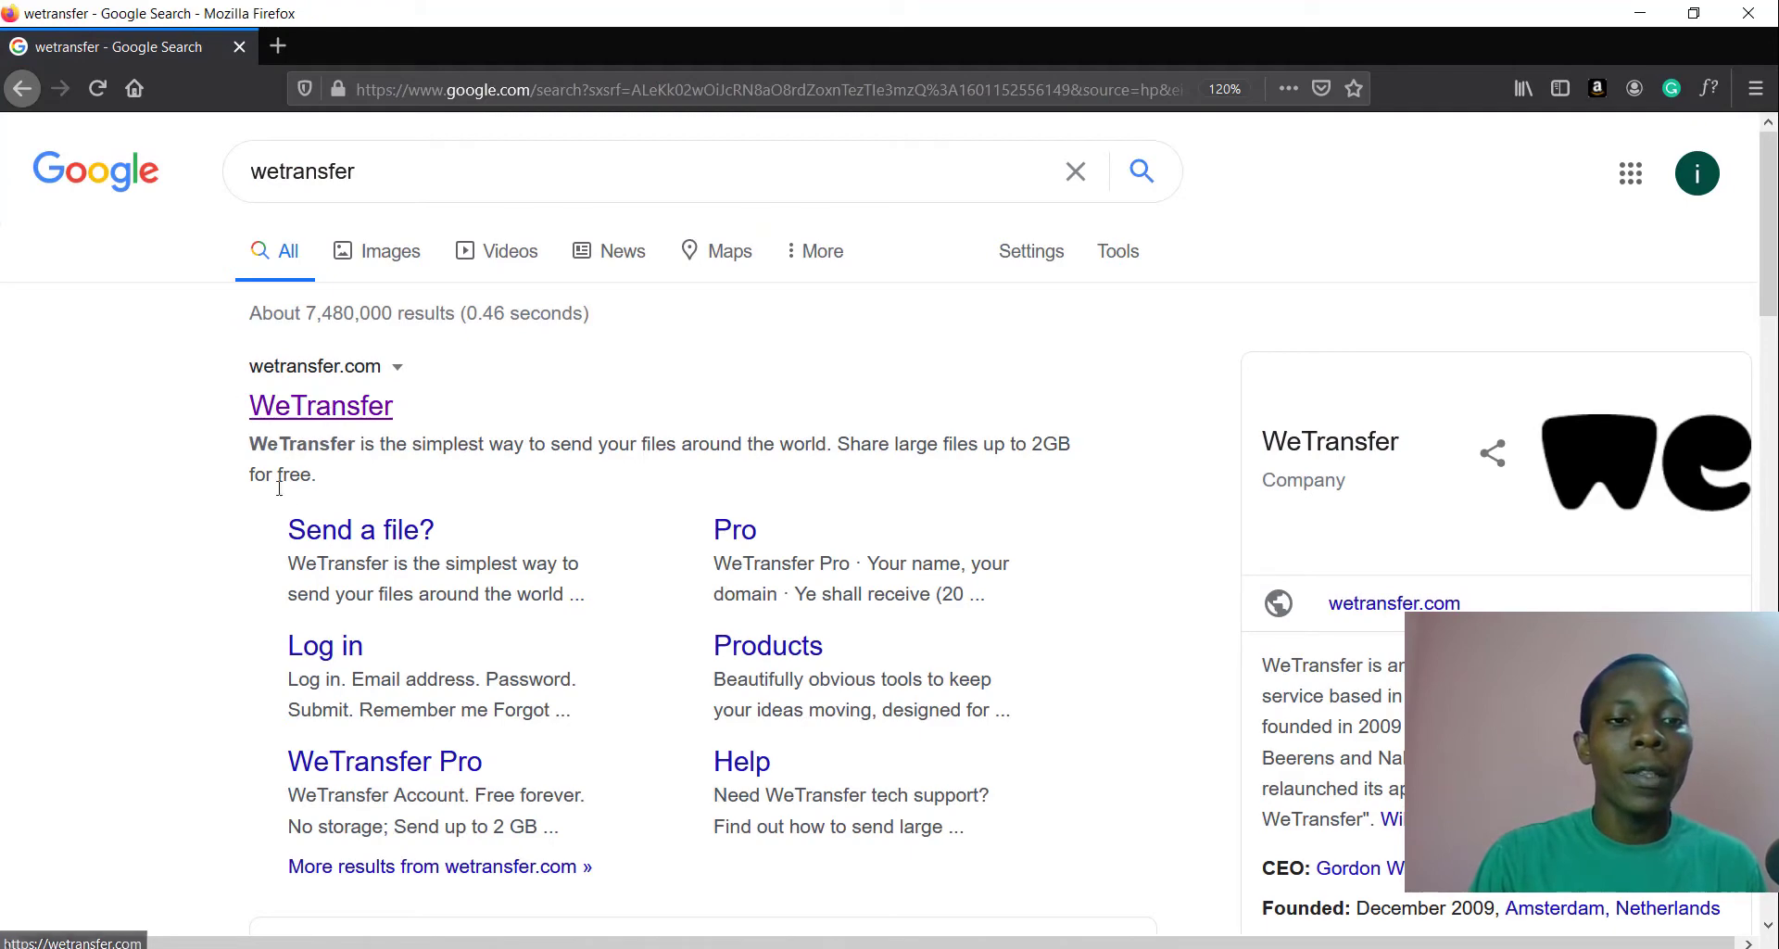
left_click(349, 405)
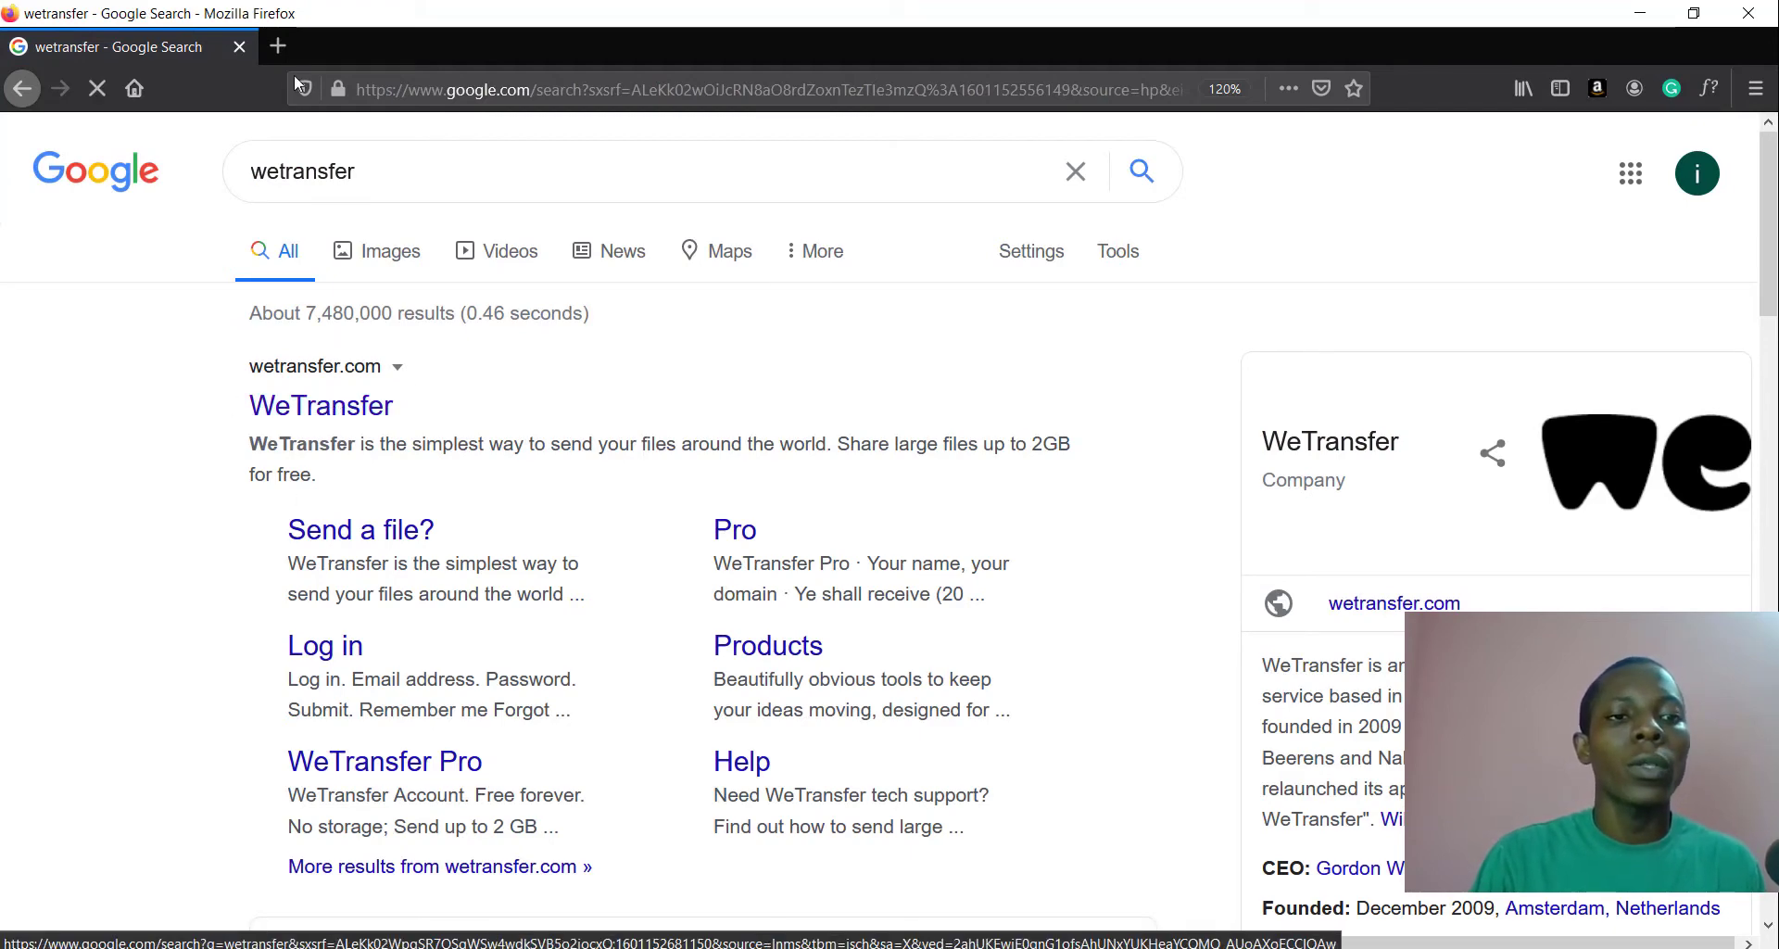
Step: Load wetransfer.com in a new browser tab
left_click(278, 47)
left_click(550, 86)
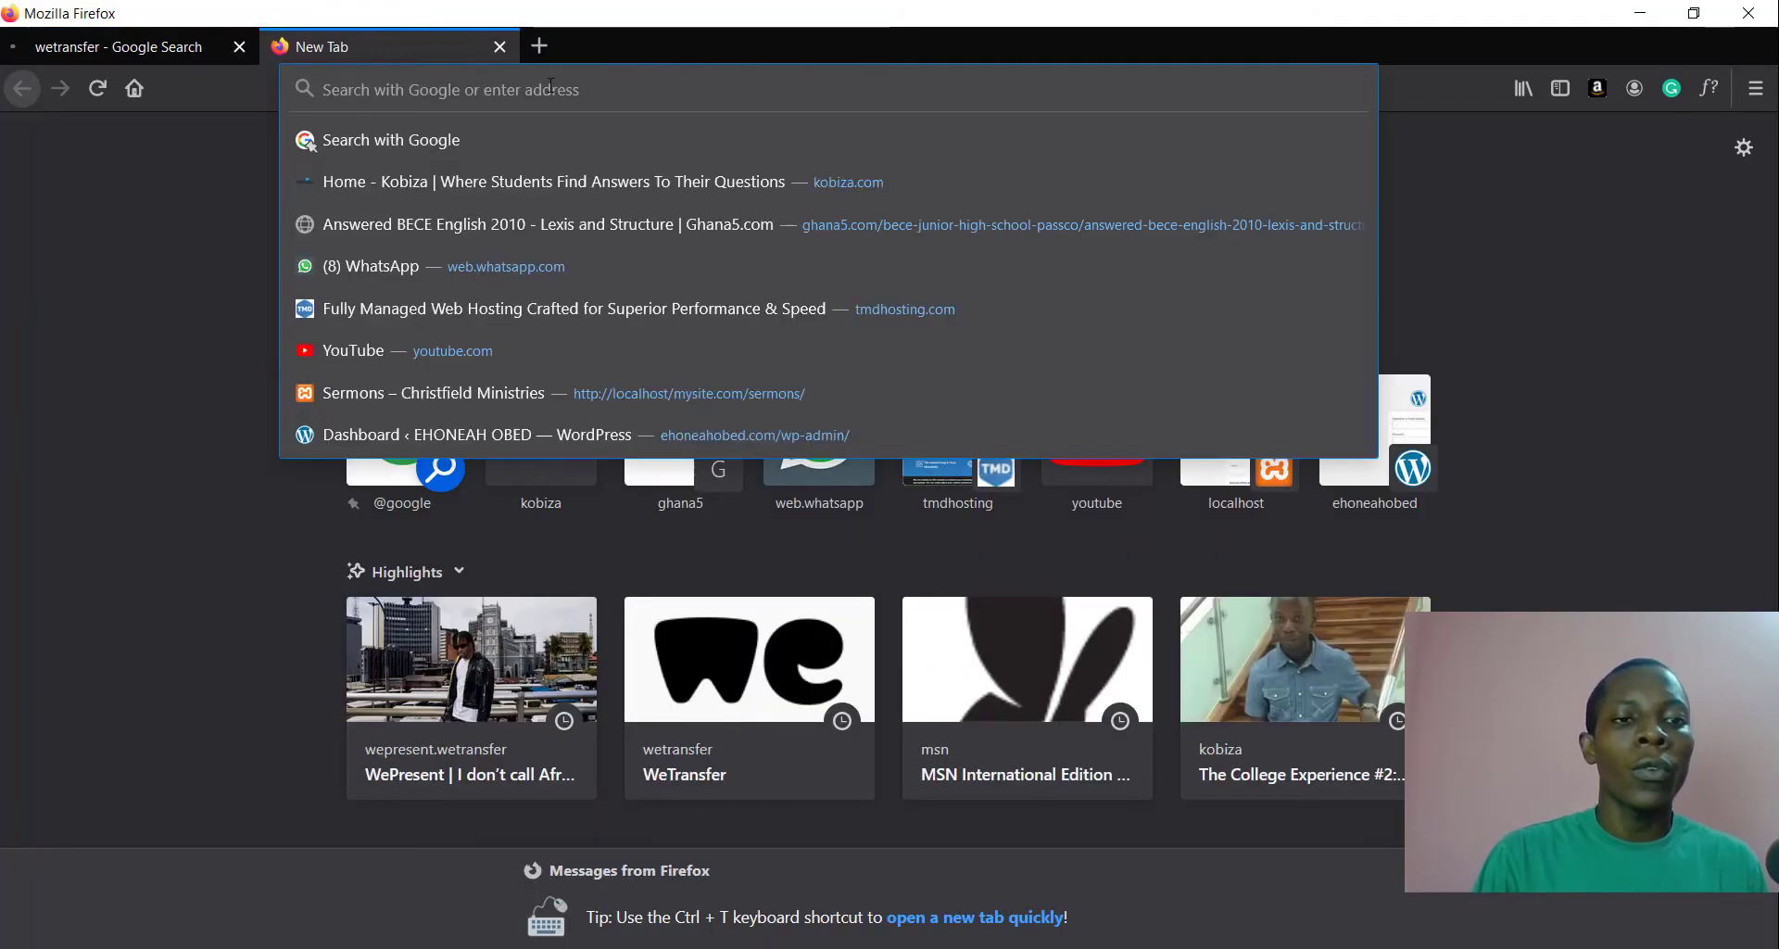
type("wetransfer.com/")
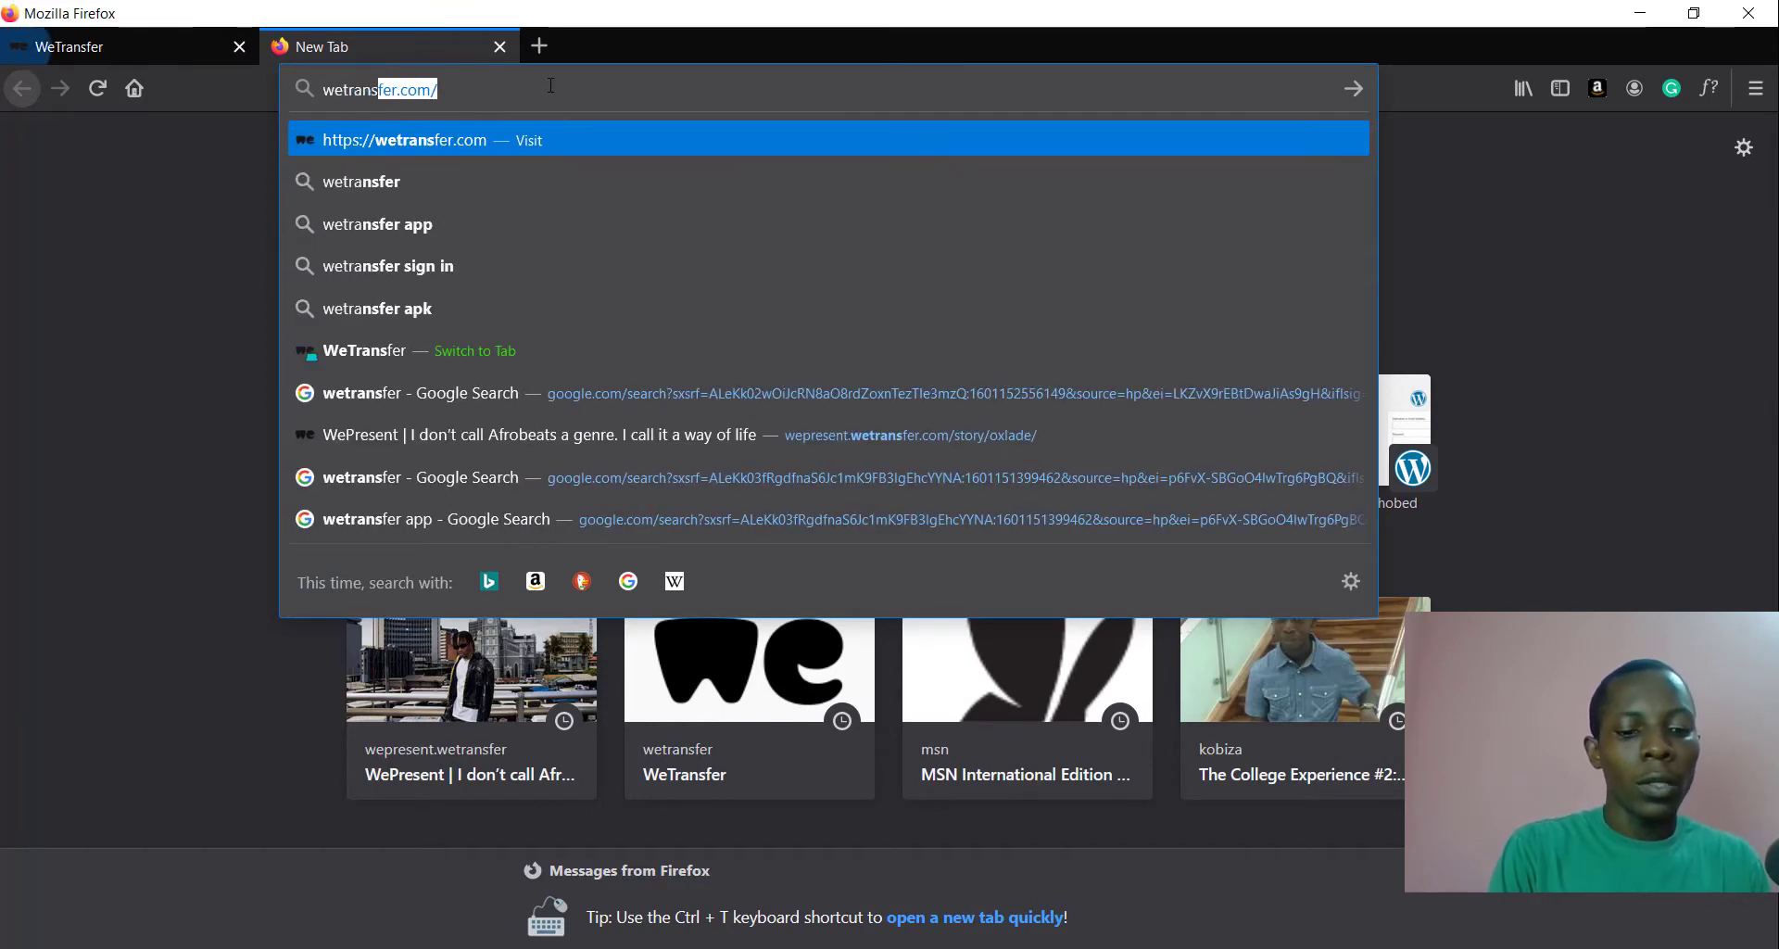
key("Down")
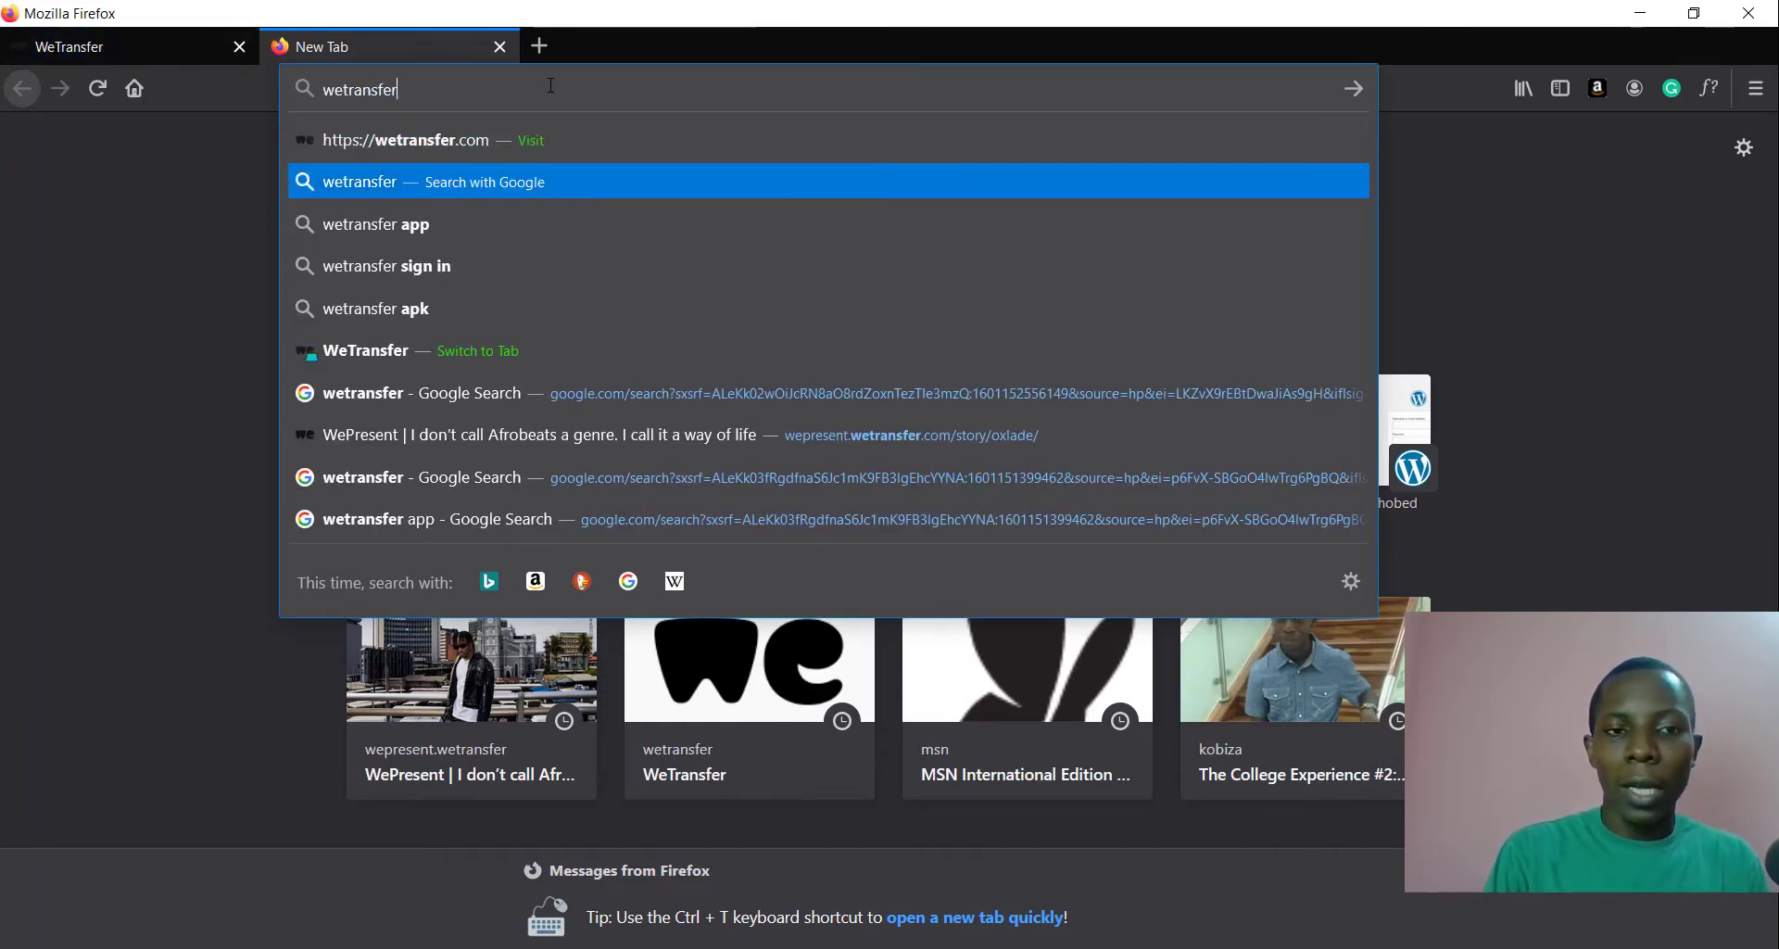
key("Up")
type(".com")
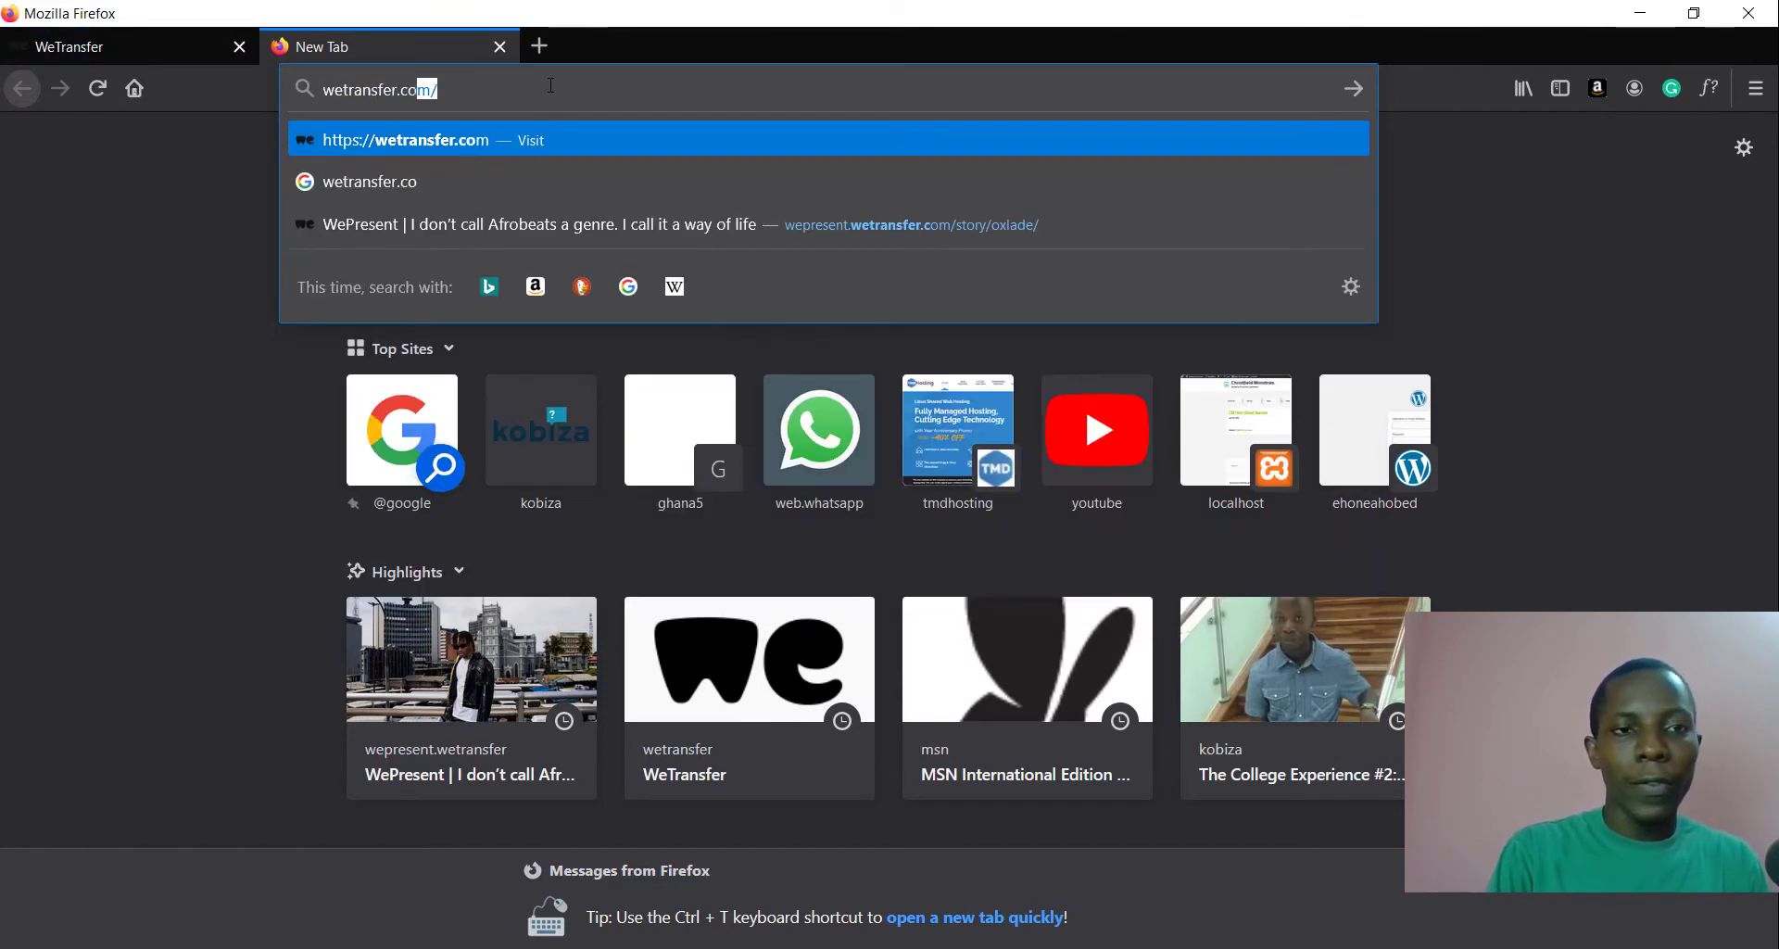
key("Return")
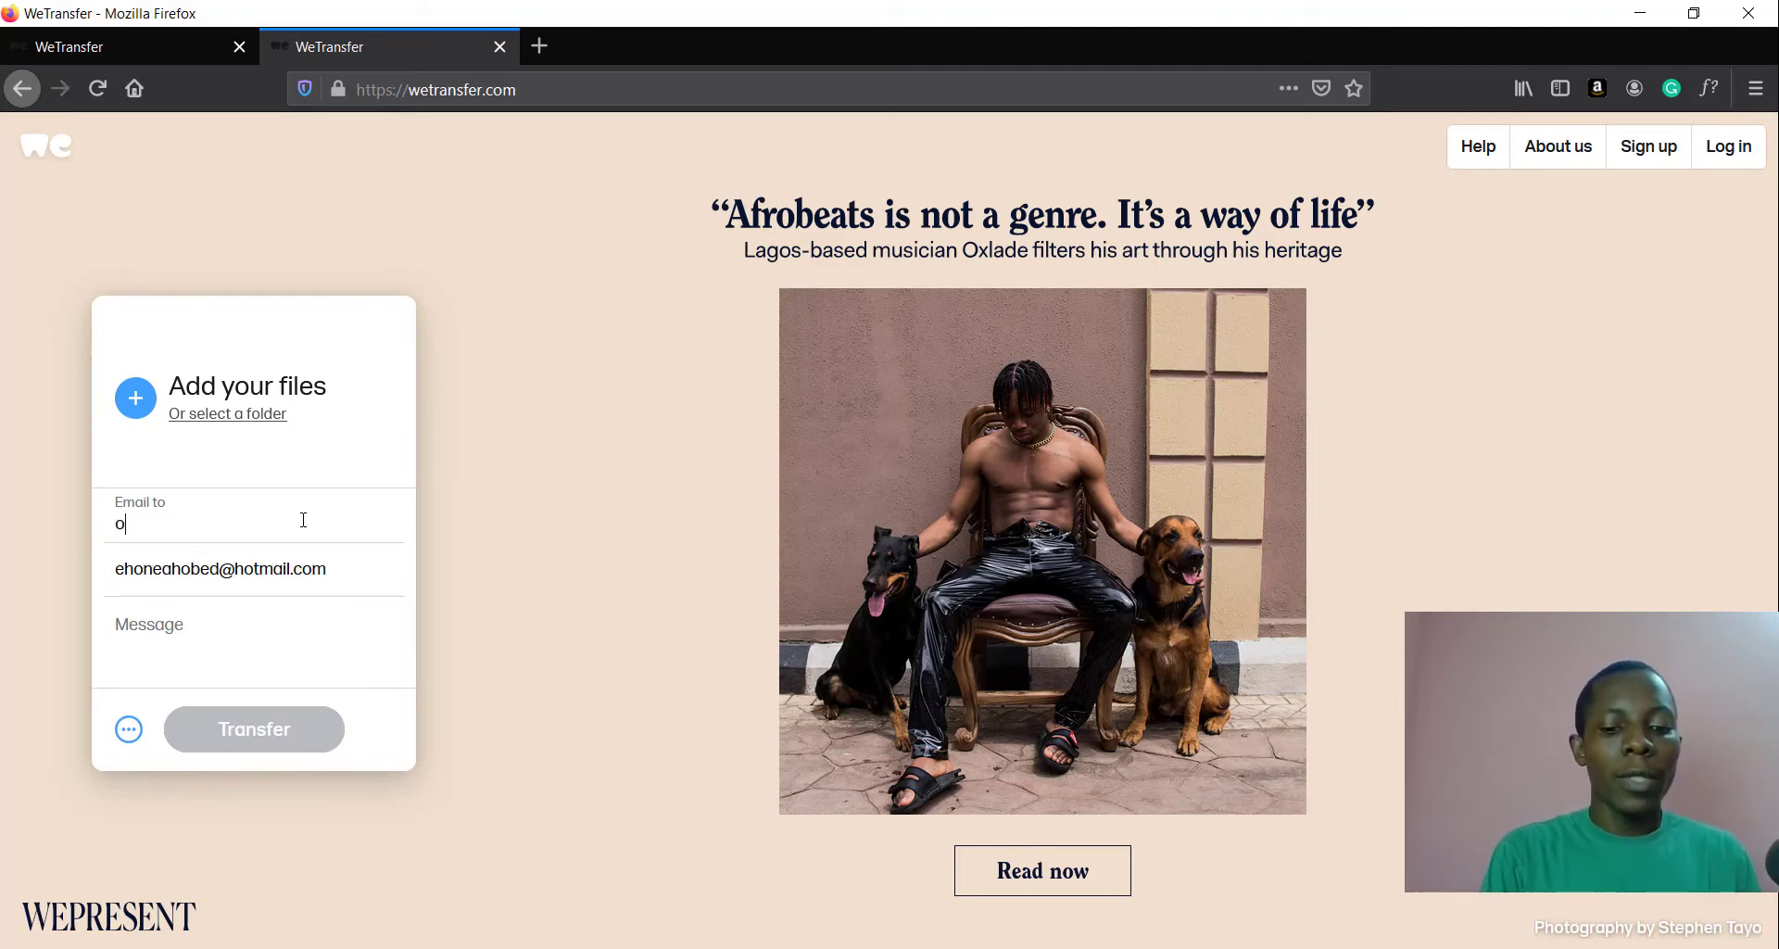
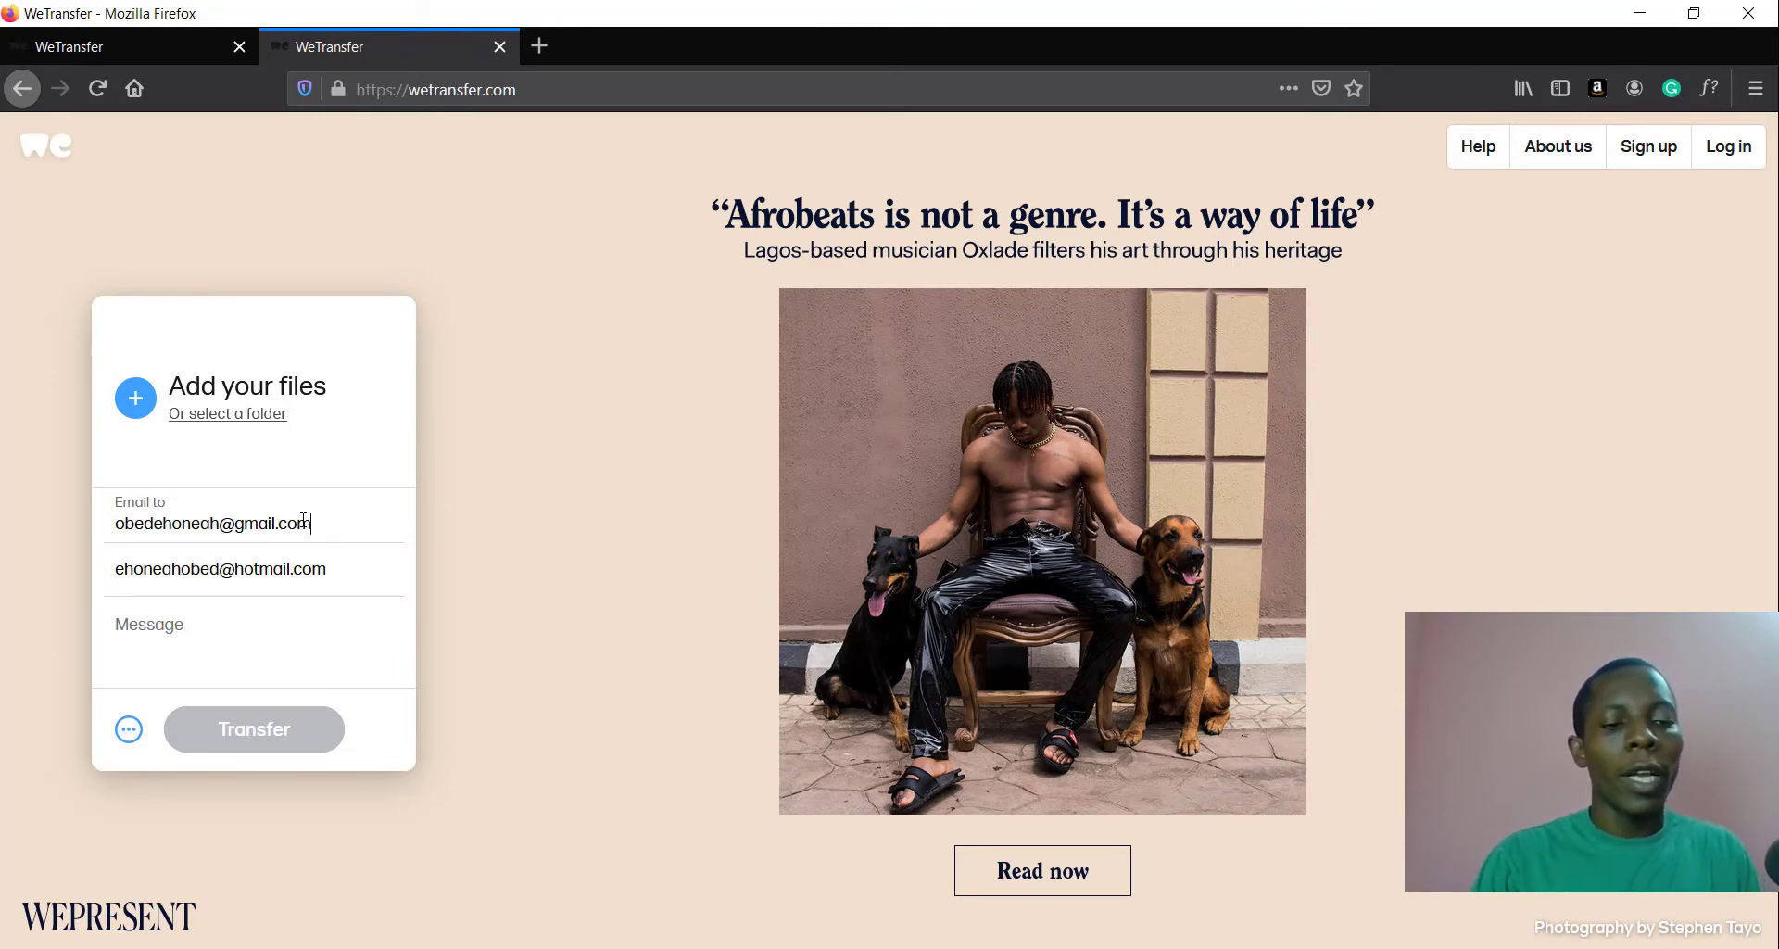
Step: Finish the recipient's Gmail address in Email to and check the sender's e-mail field
left_click(268, 584)
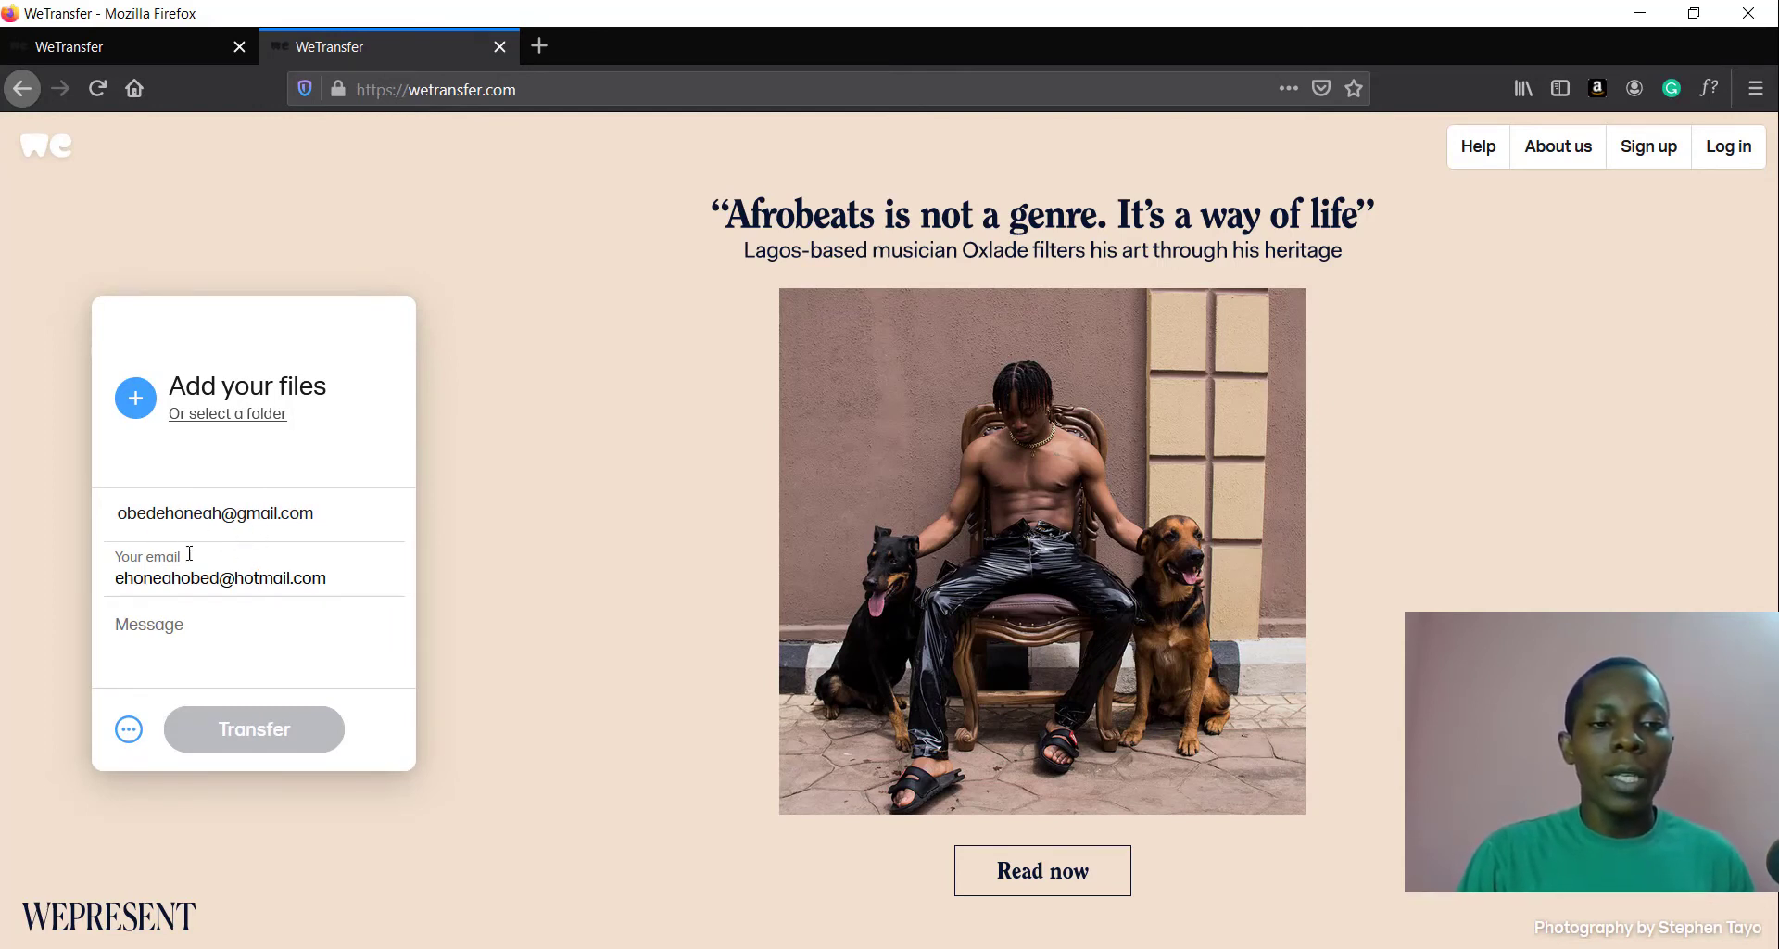
left_click(241, 670)
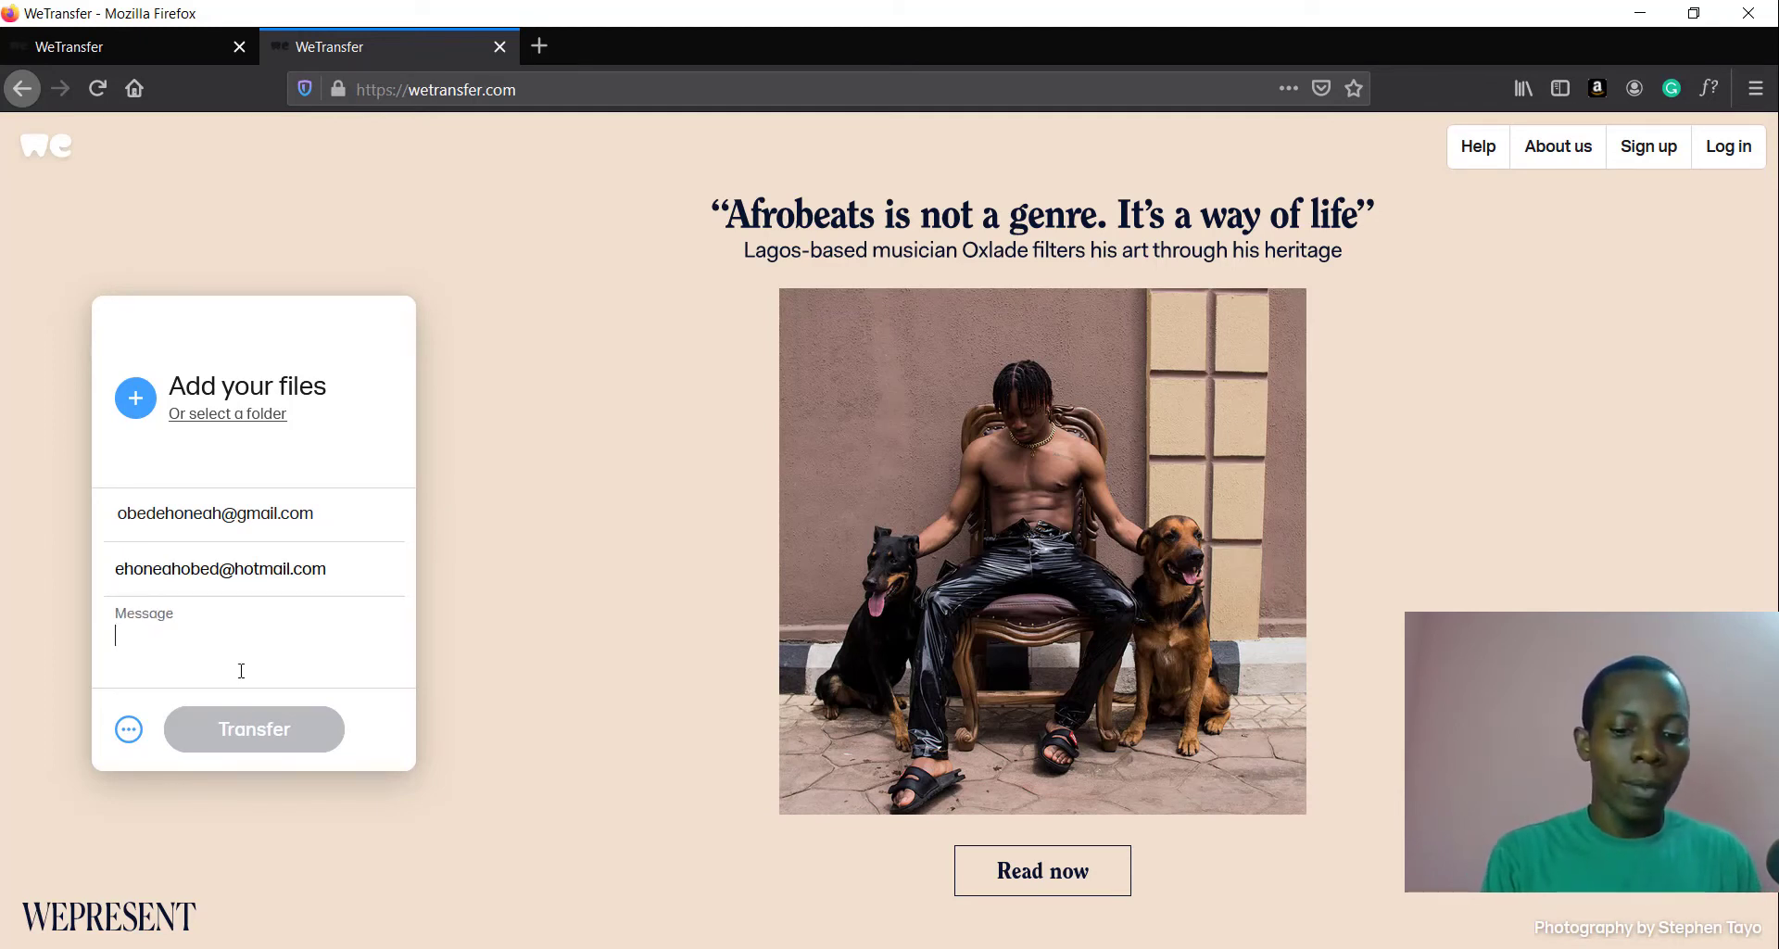
Step: Type 'Please go through this file after downloading' in Message, fixing the typos
type("Ple")
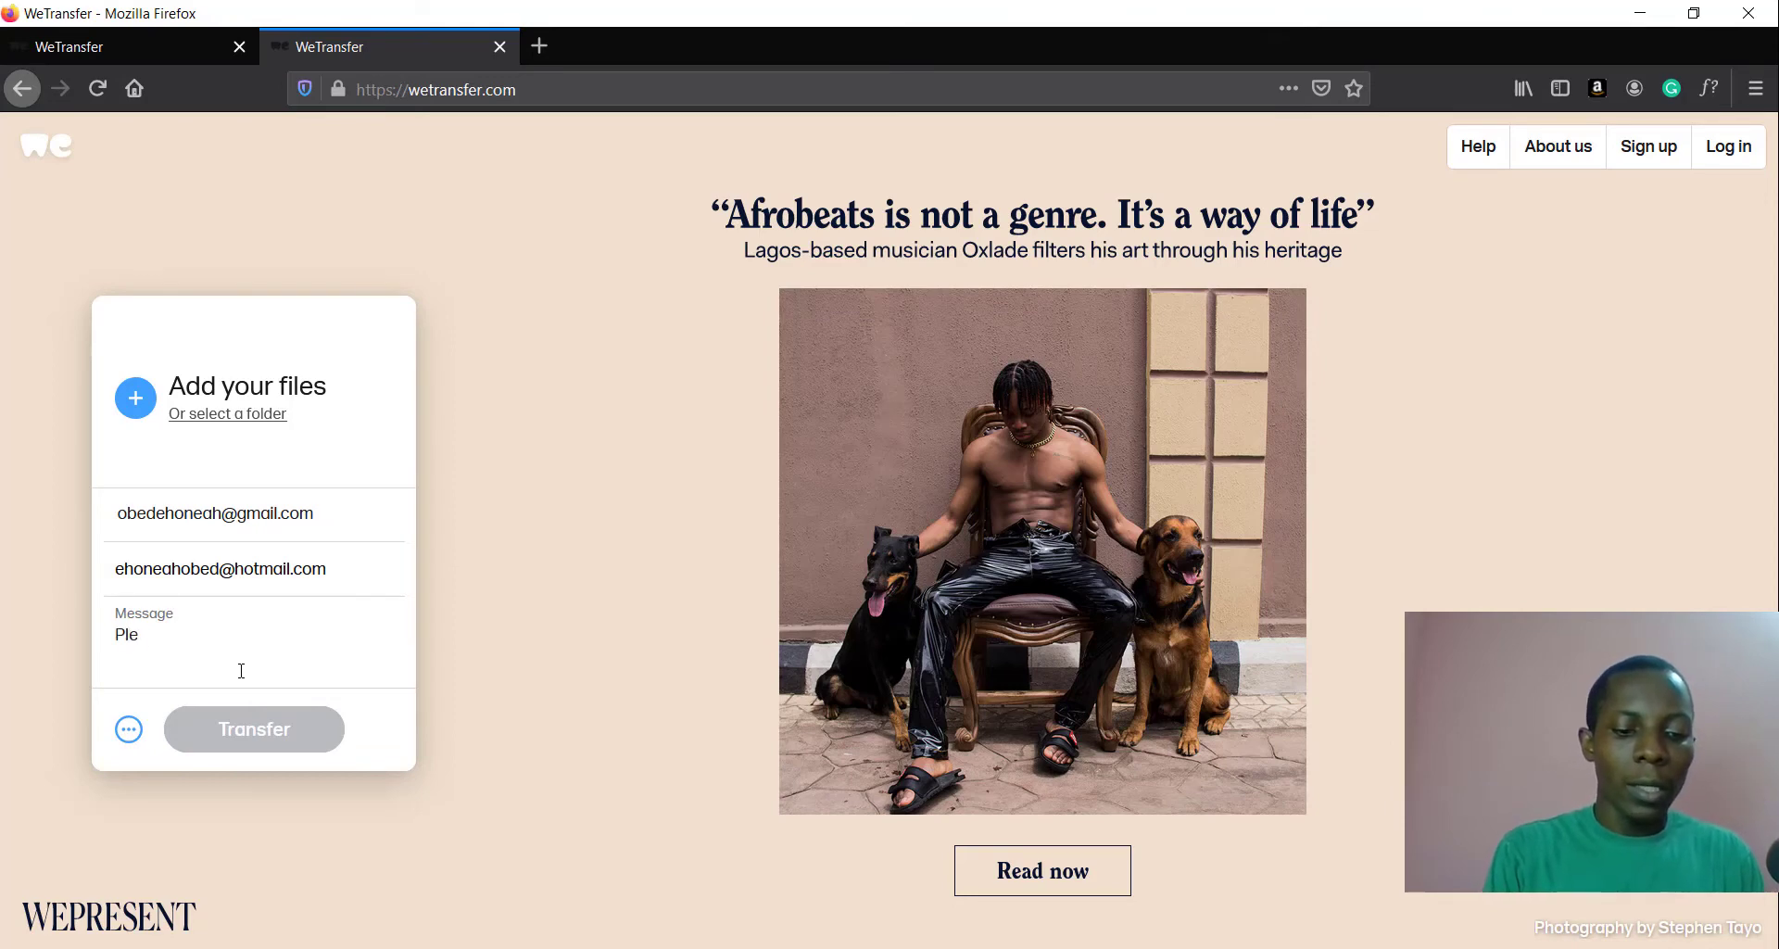
type("ase go ")
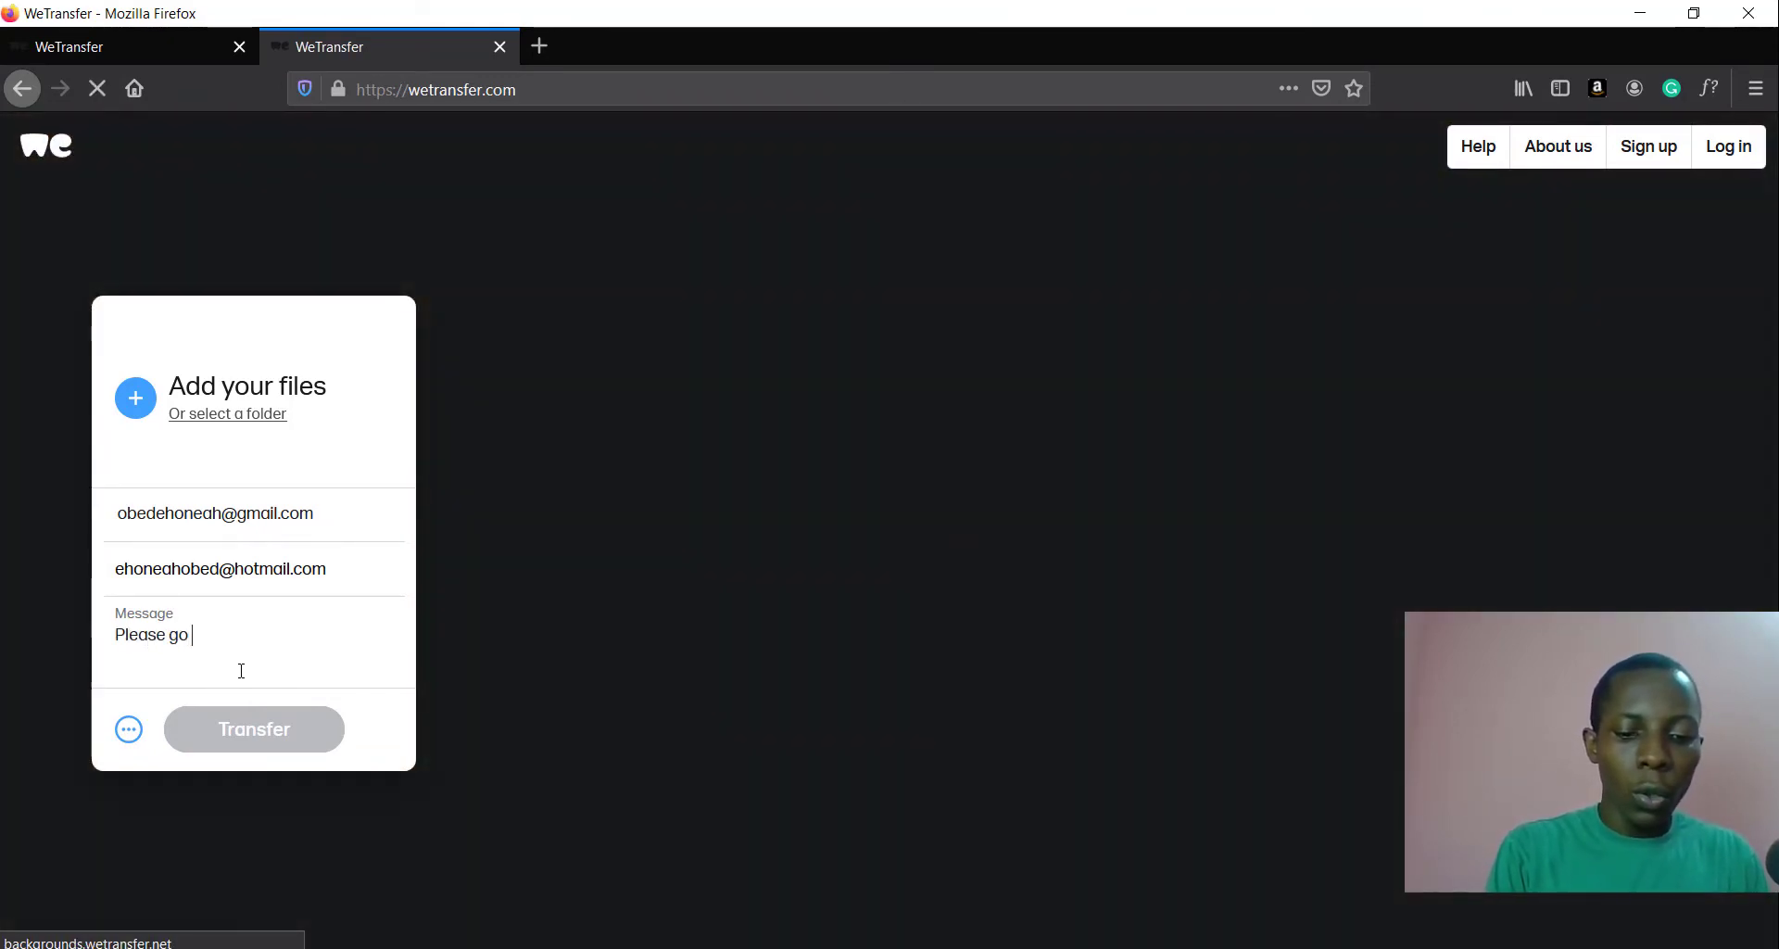
type("th")
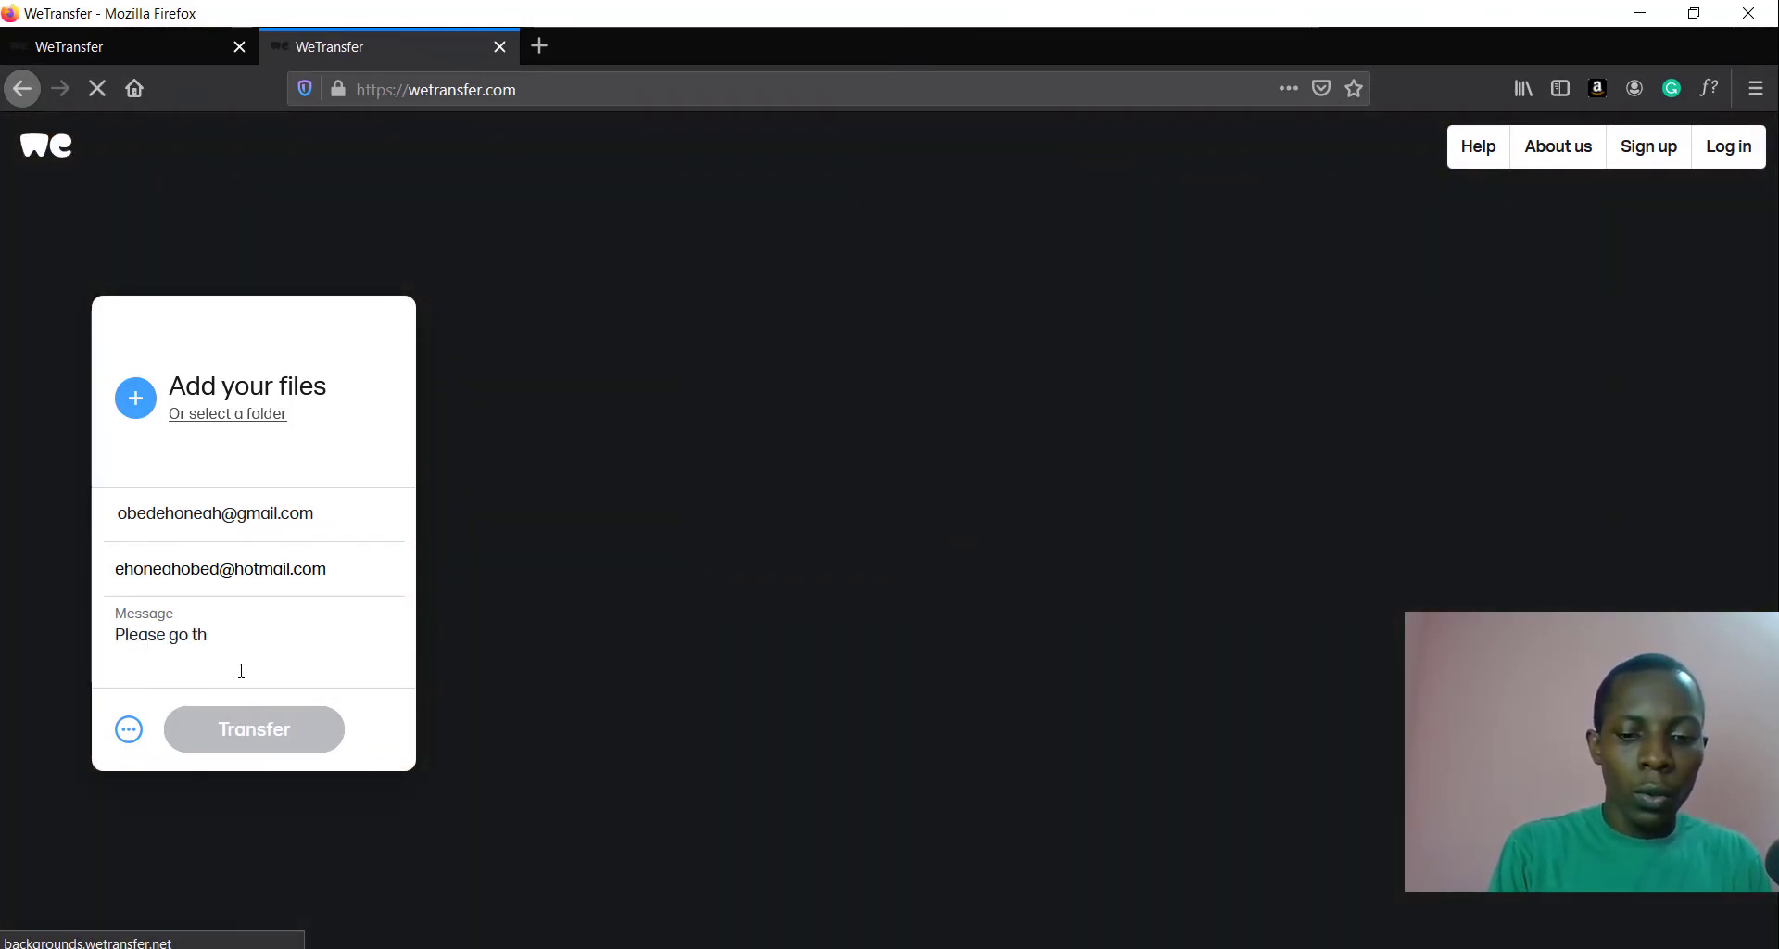
type("rrough this fu")
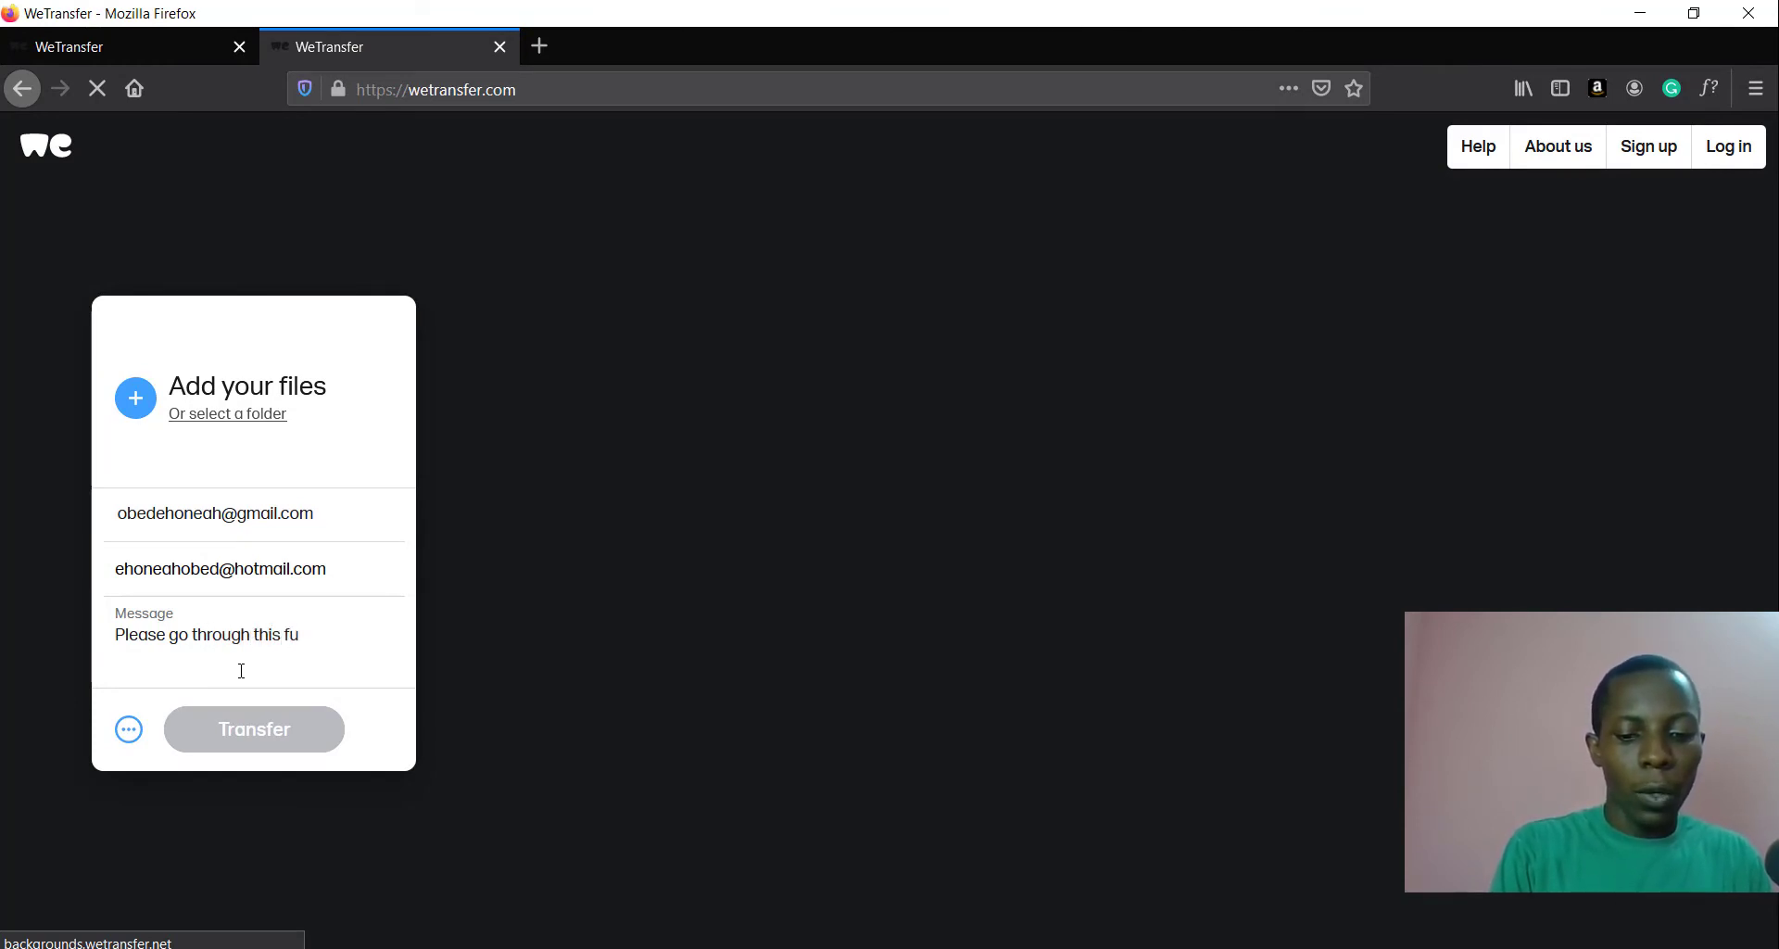
key("BackSpace")
type("ile after ddo")
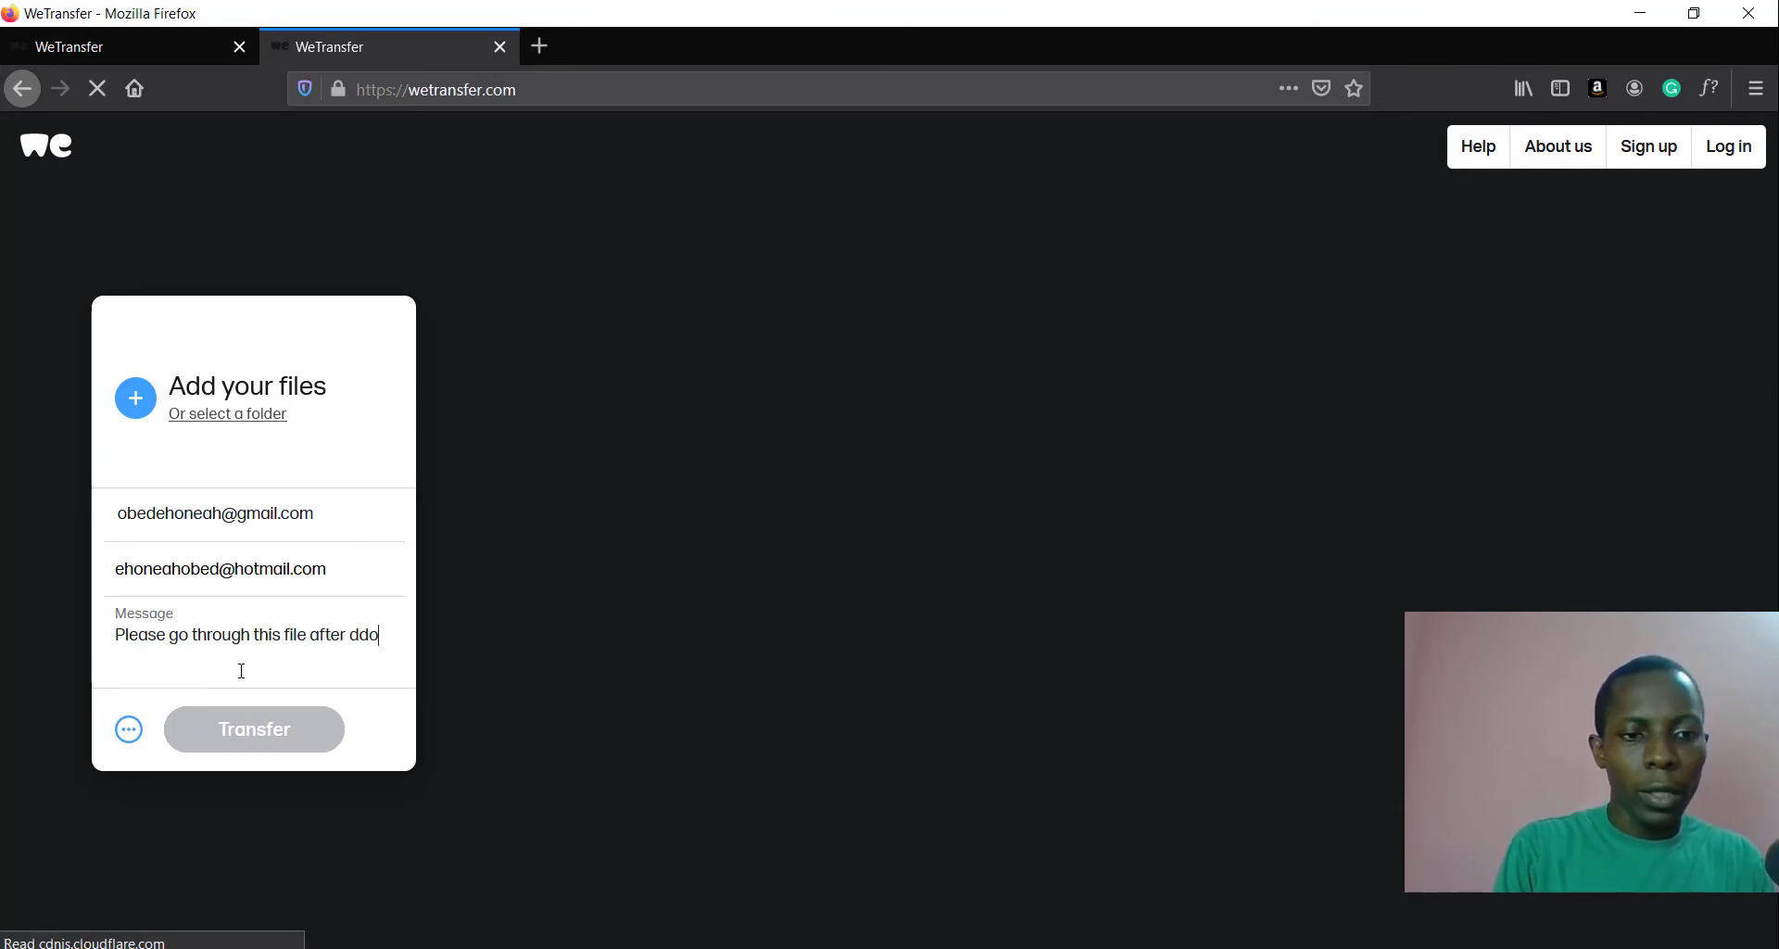
type("wn")
key("BackSpace")
key("BackSpace")
key("BackSpace")
key("BackSpace")
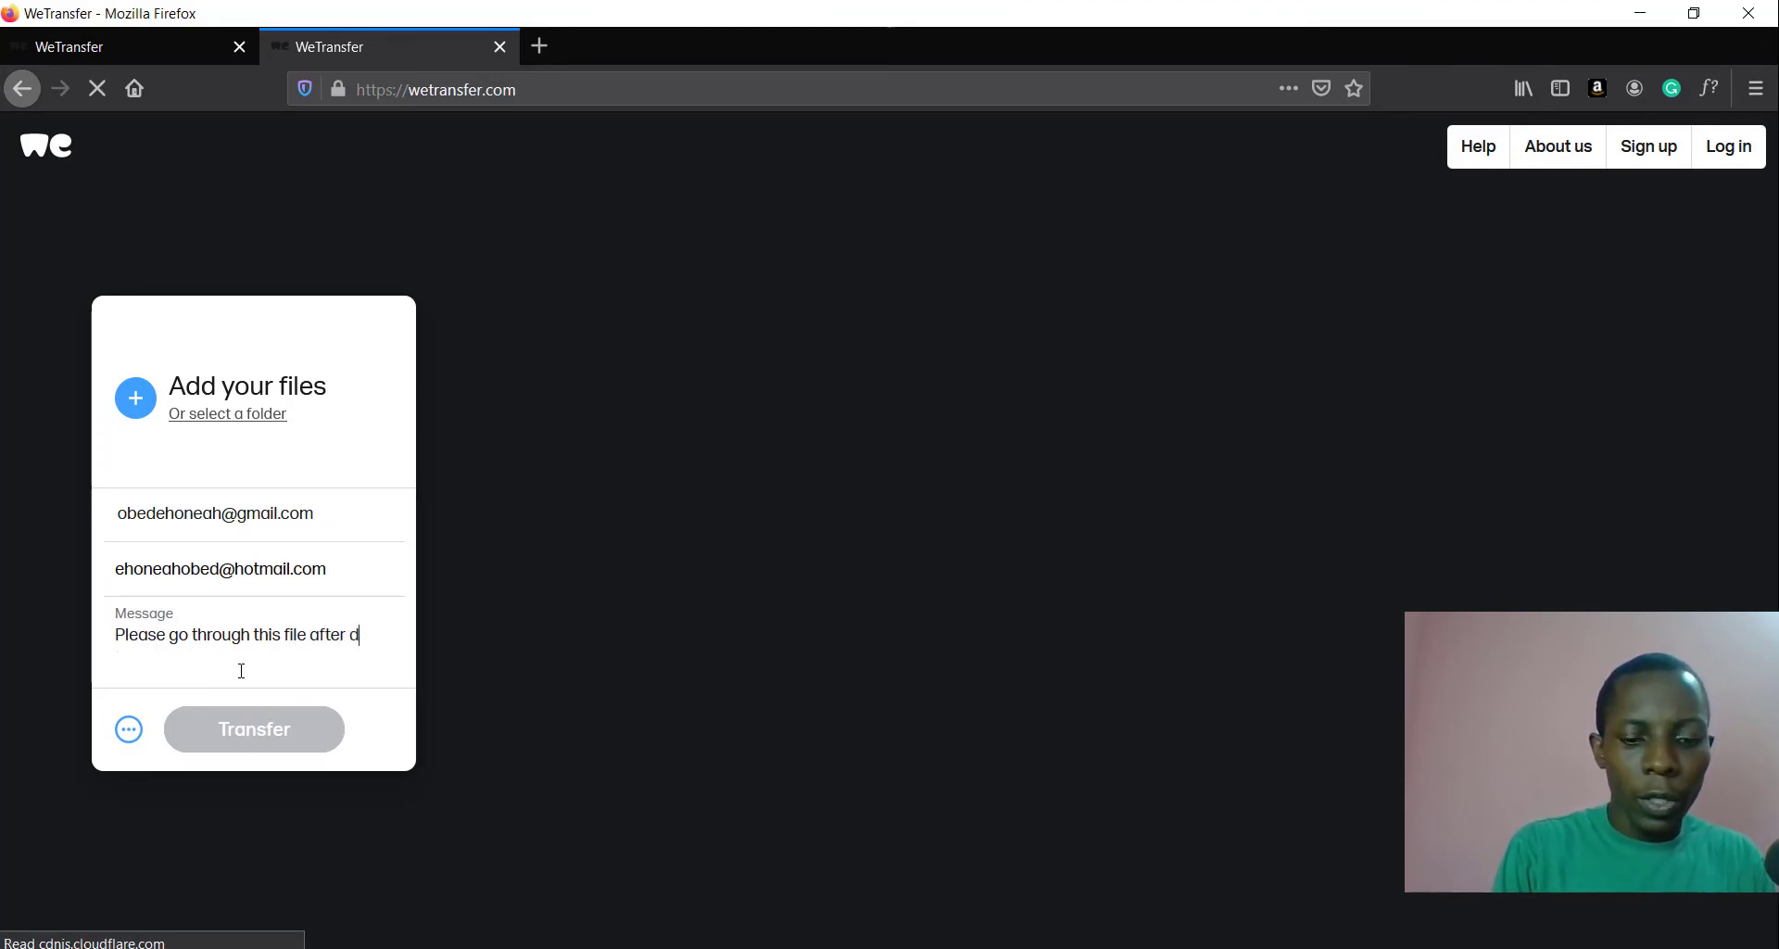
type("ownloading")
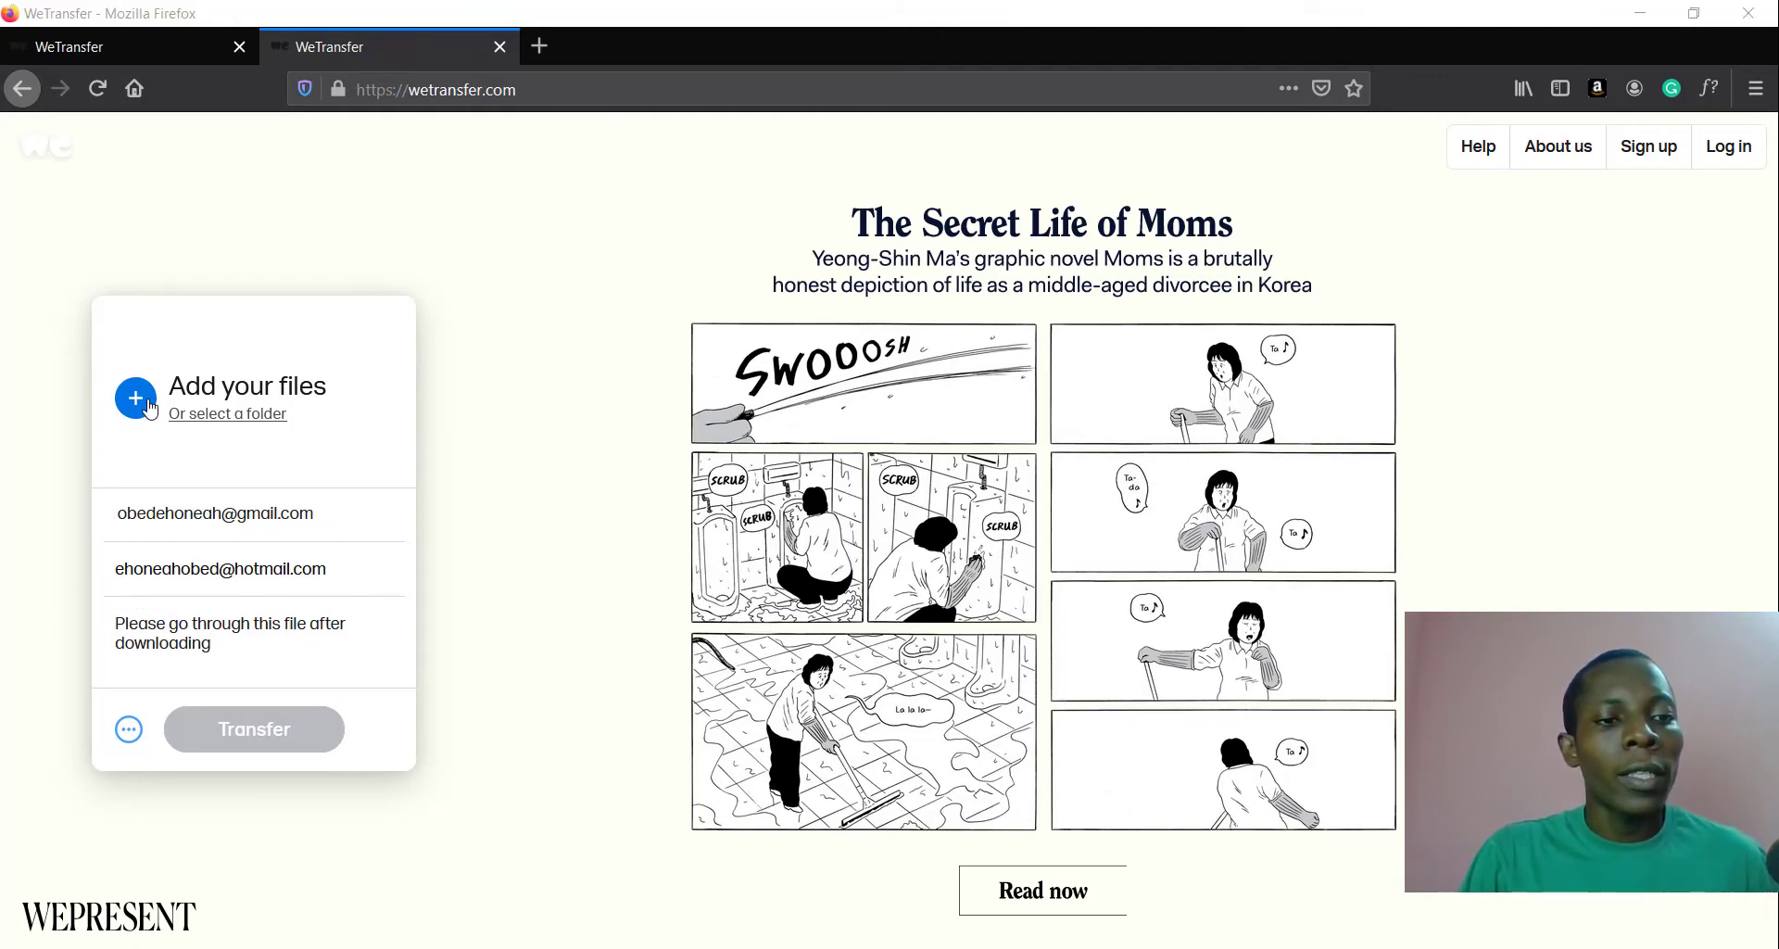
Step: Attach ss.jpg, wappalyzer.PNG, website mockup.PNG, wp login.PNG and the three wordpress PNGs
left_click(136, 399)
scroll(641, 330, "down", 5)
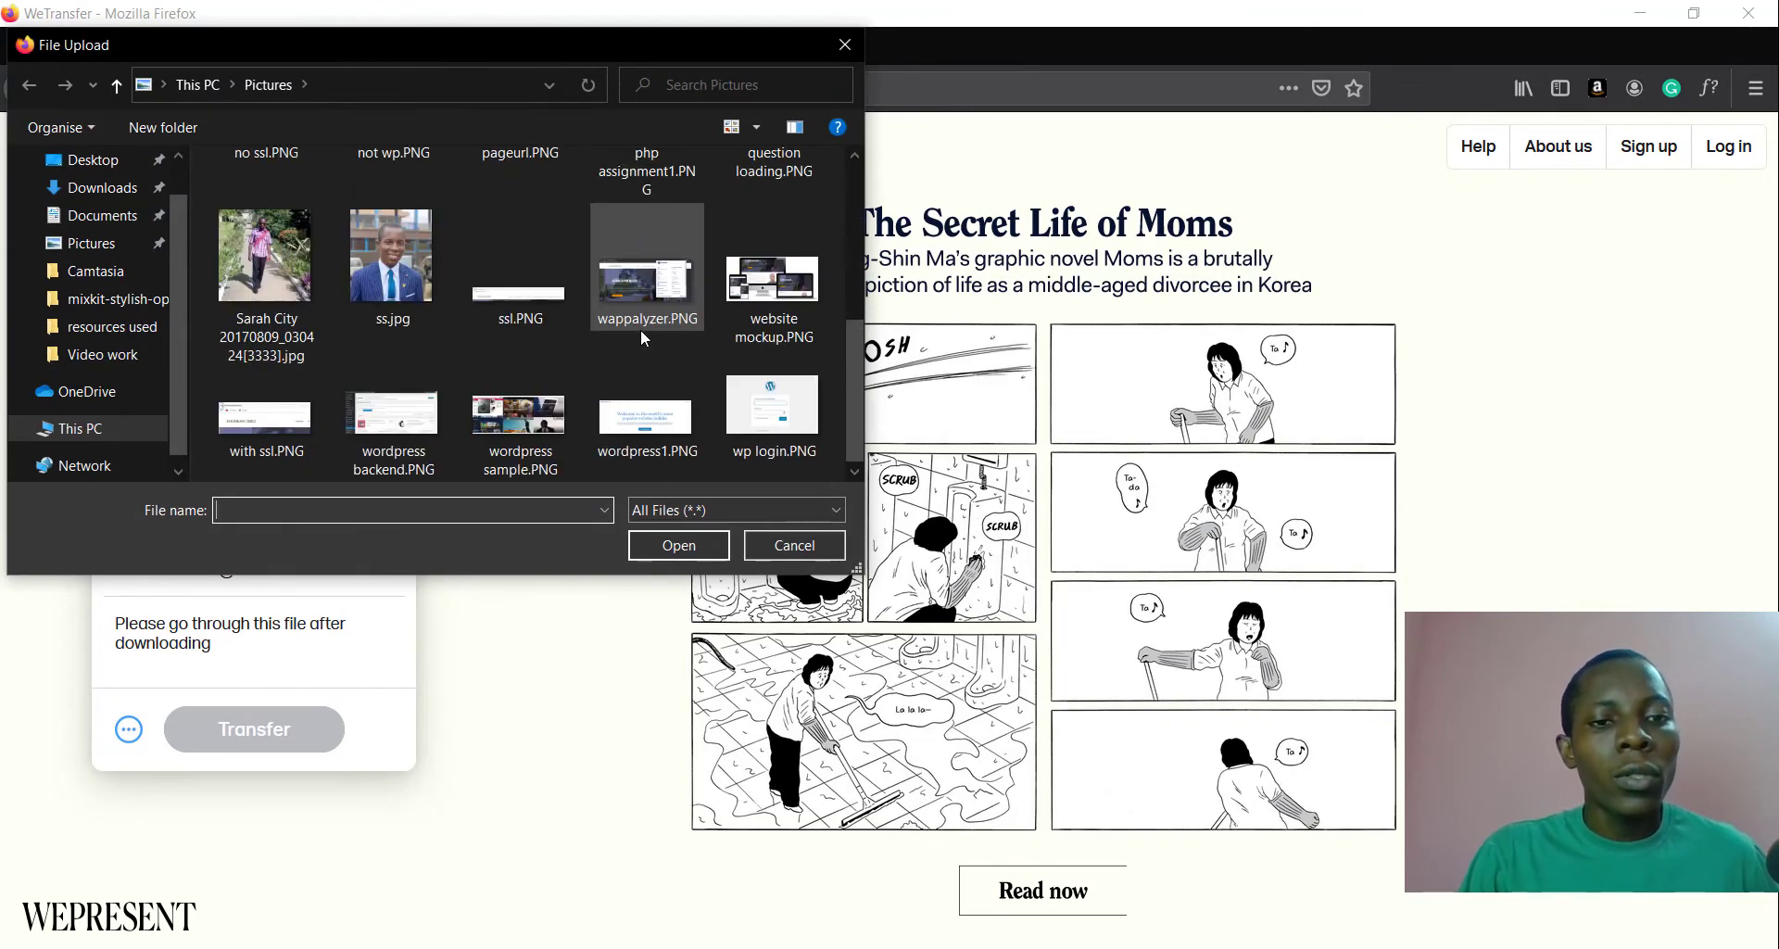
left_click(414, 258)
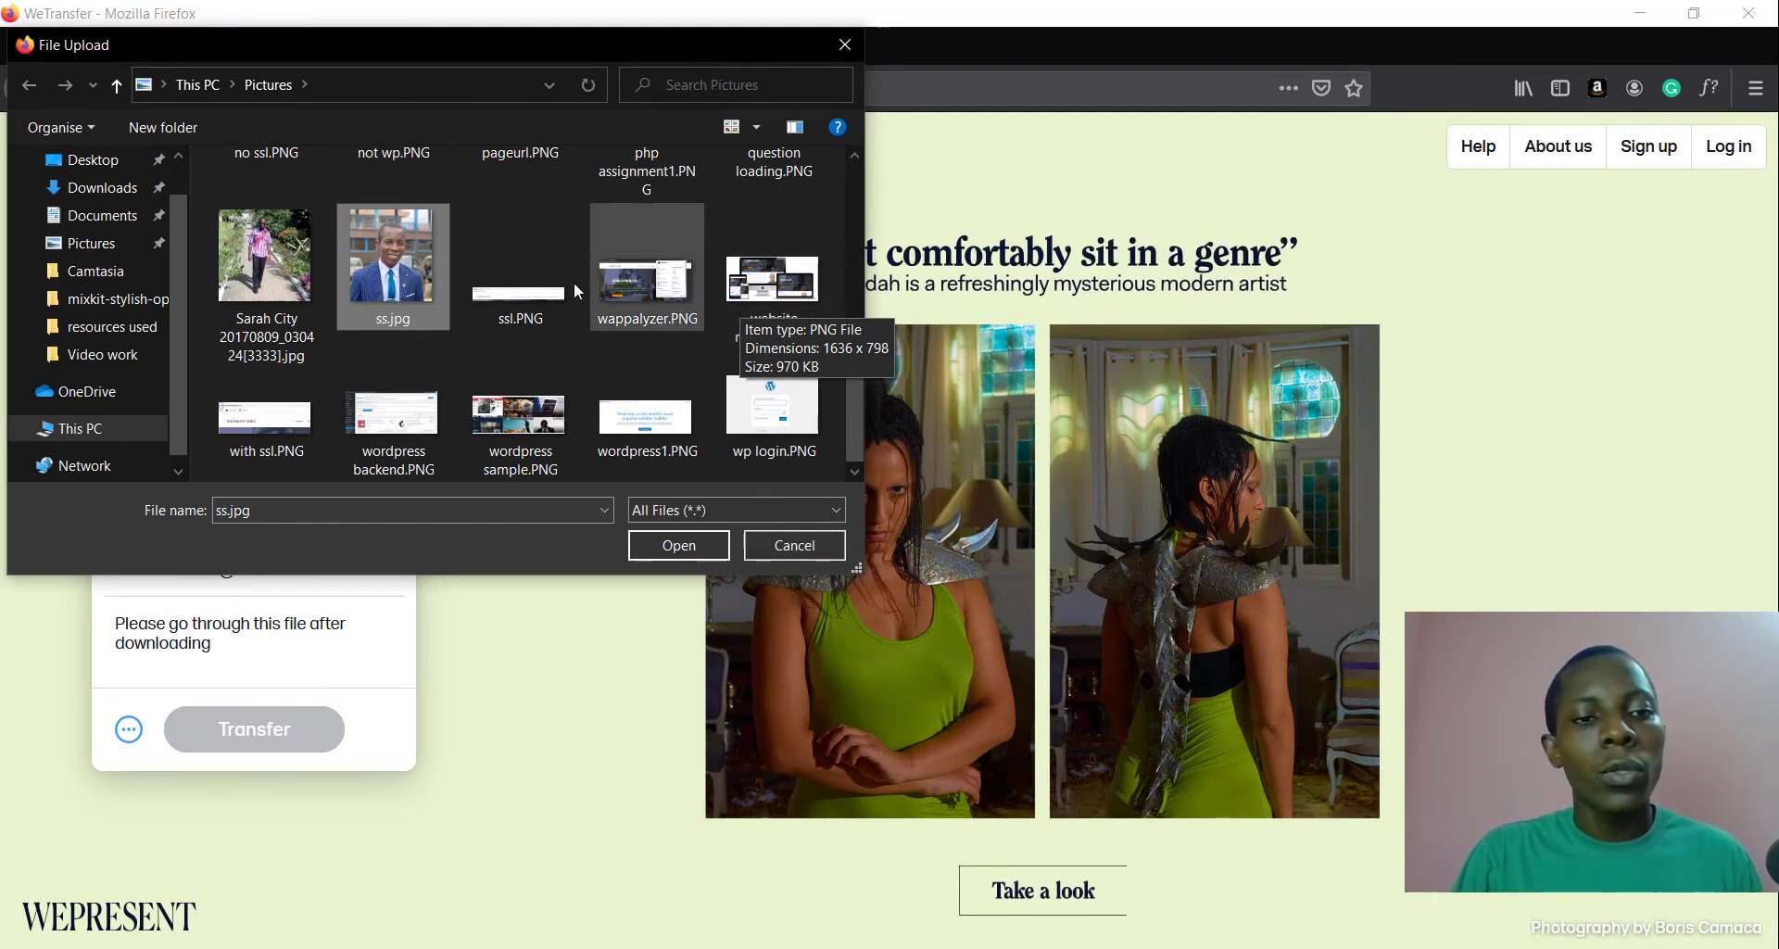
left_click(661, 304, "ctrl")
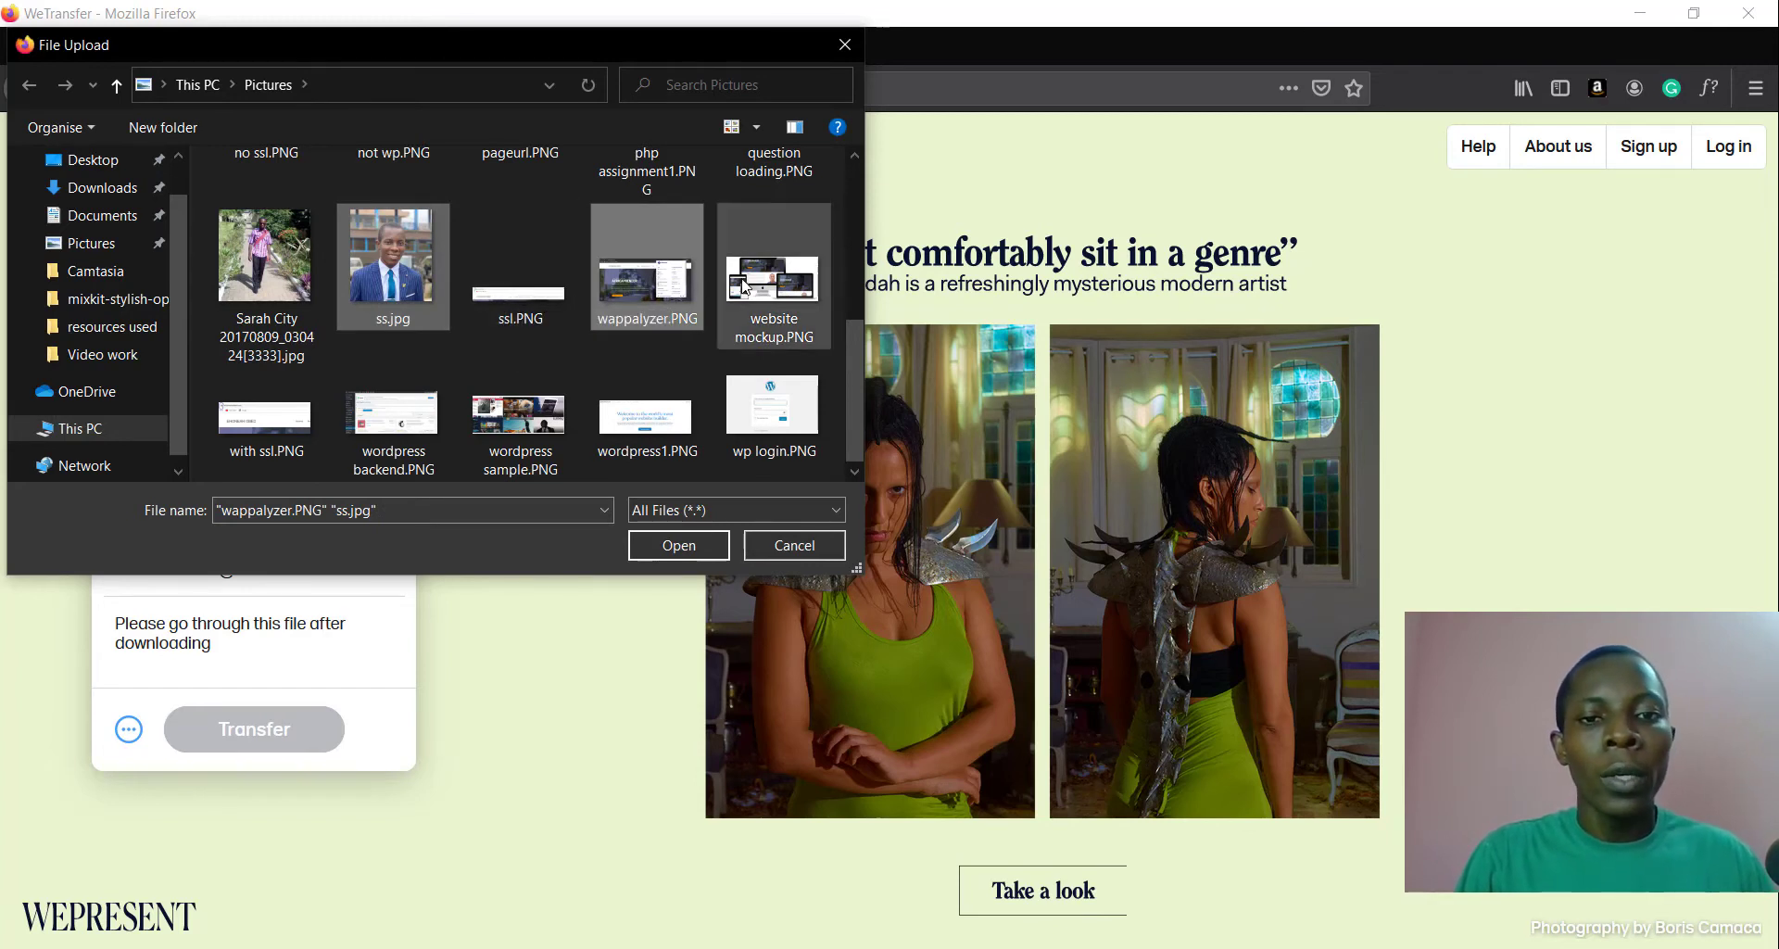
left_click(773, 297, "ctrl")
left_click(765, 387, "ctrl")
left_click(626, 412, "ctrl")
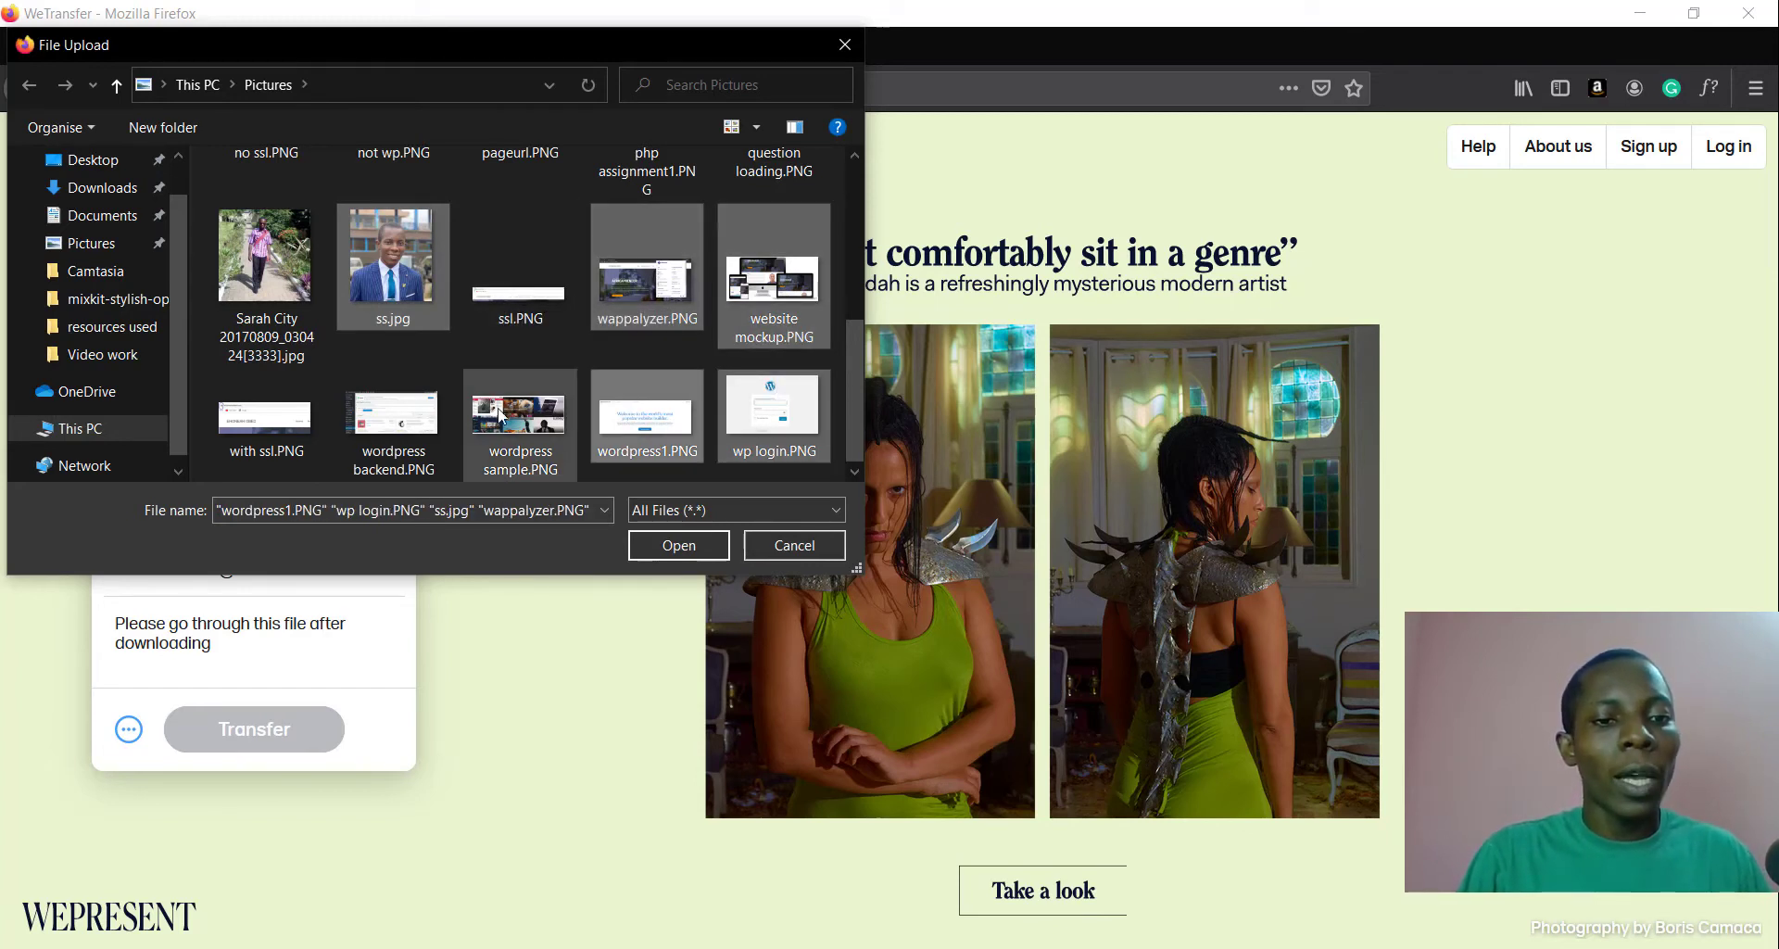
left_click(533, 415, "ctrl")
left_click(414, 426, "ctrl")
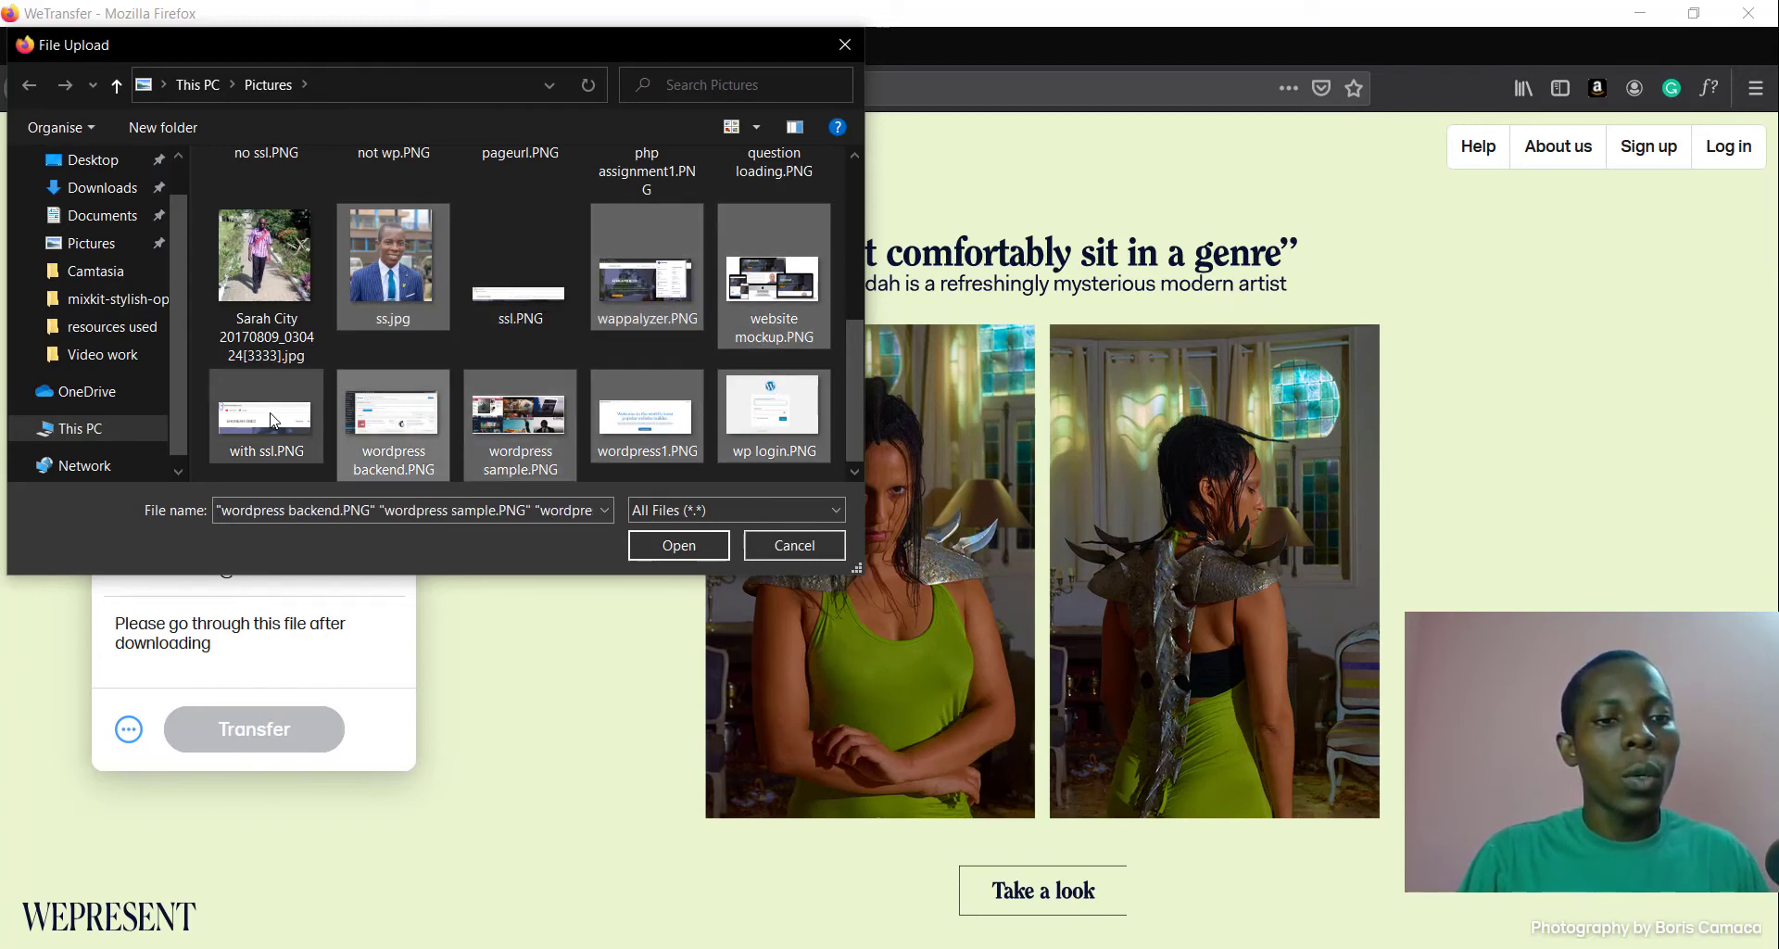
left_click(682, 536)
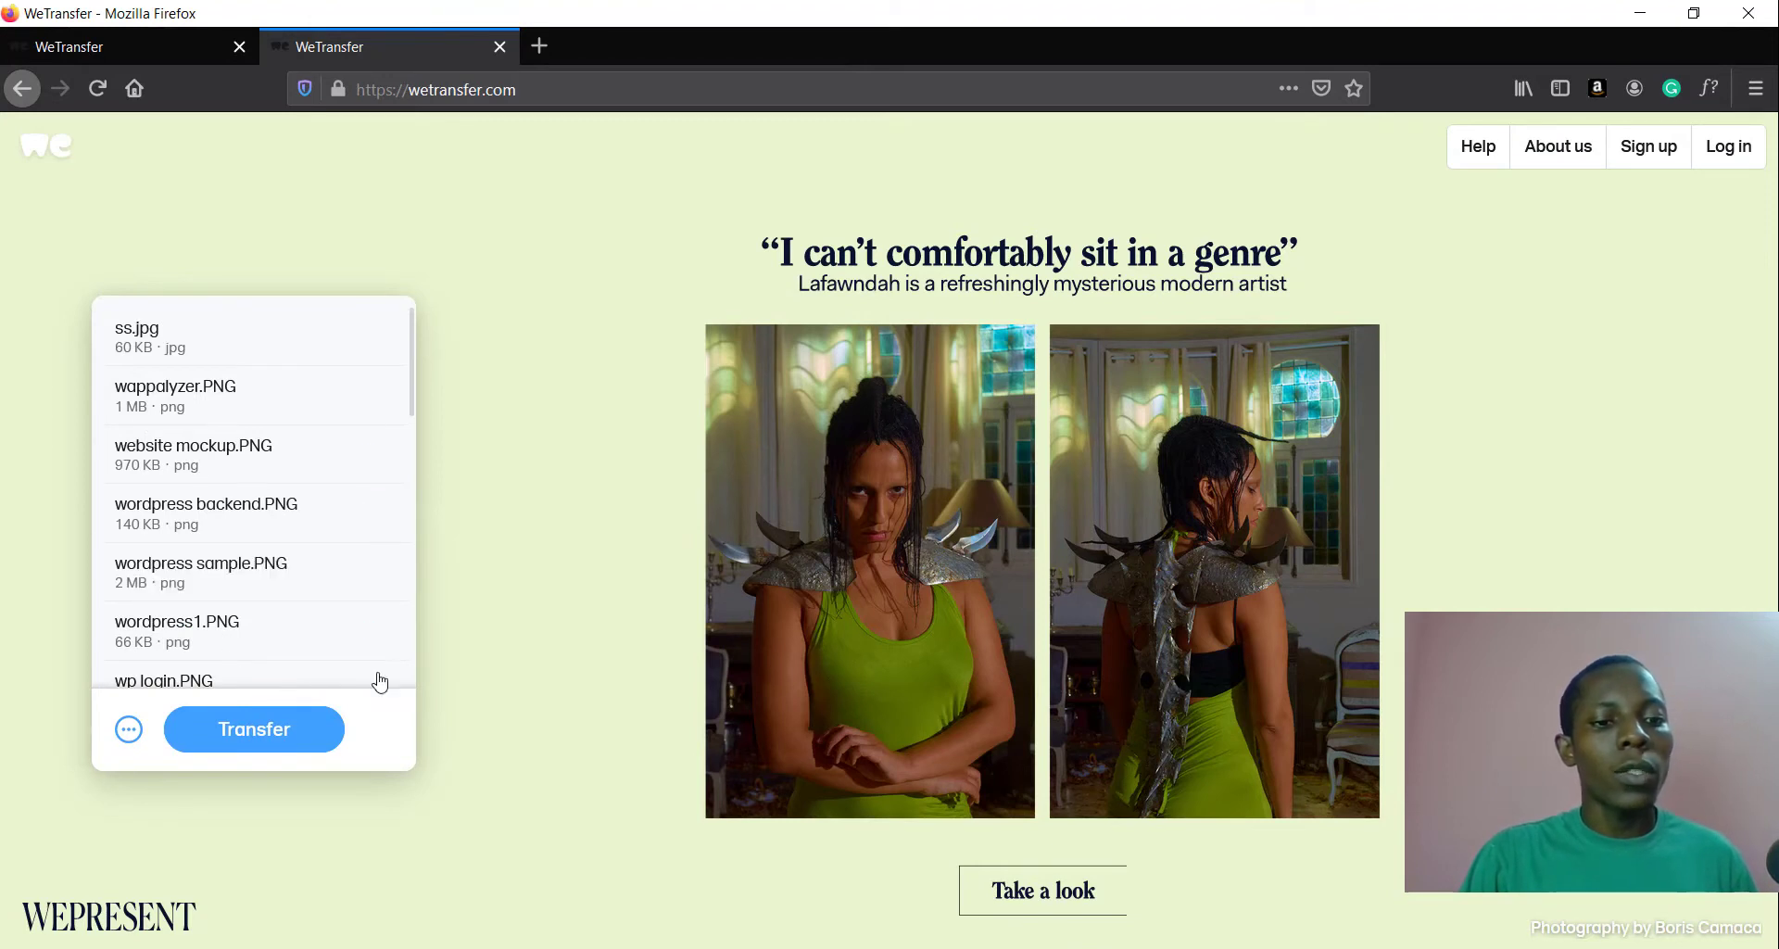
Step: Review the seven-file list and send the transfer
scroll(395, 649, "down", 3)
scroll(396, 644, "down", 2)
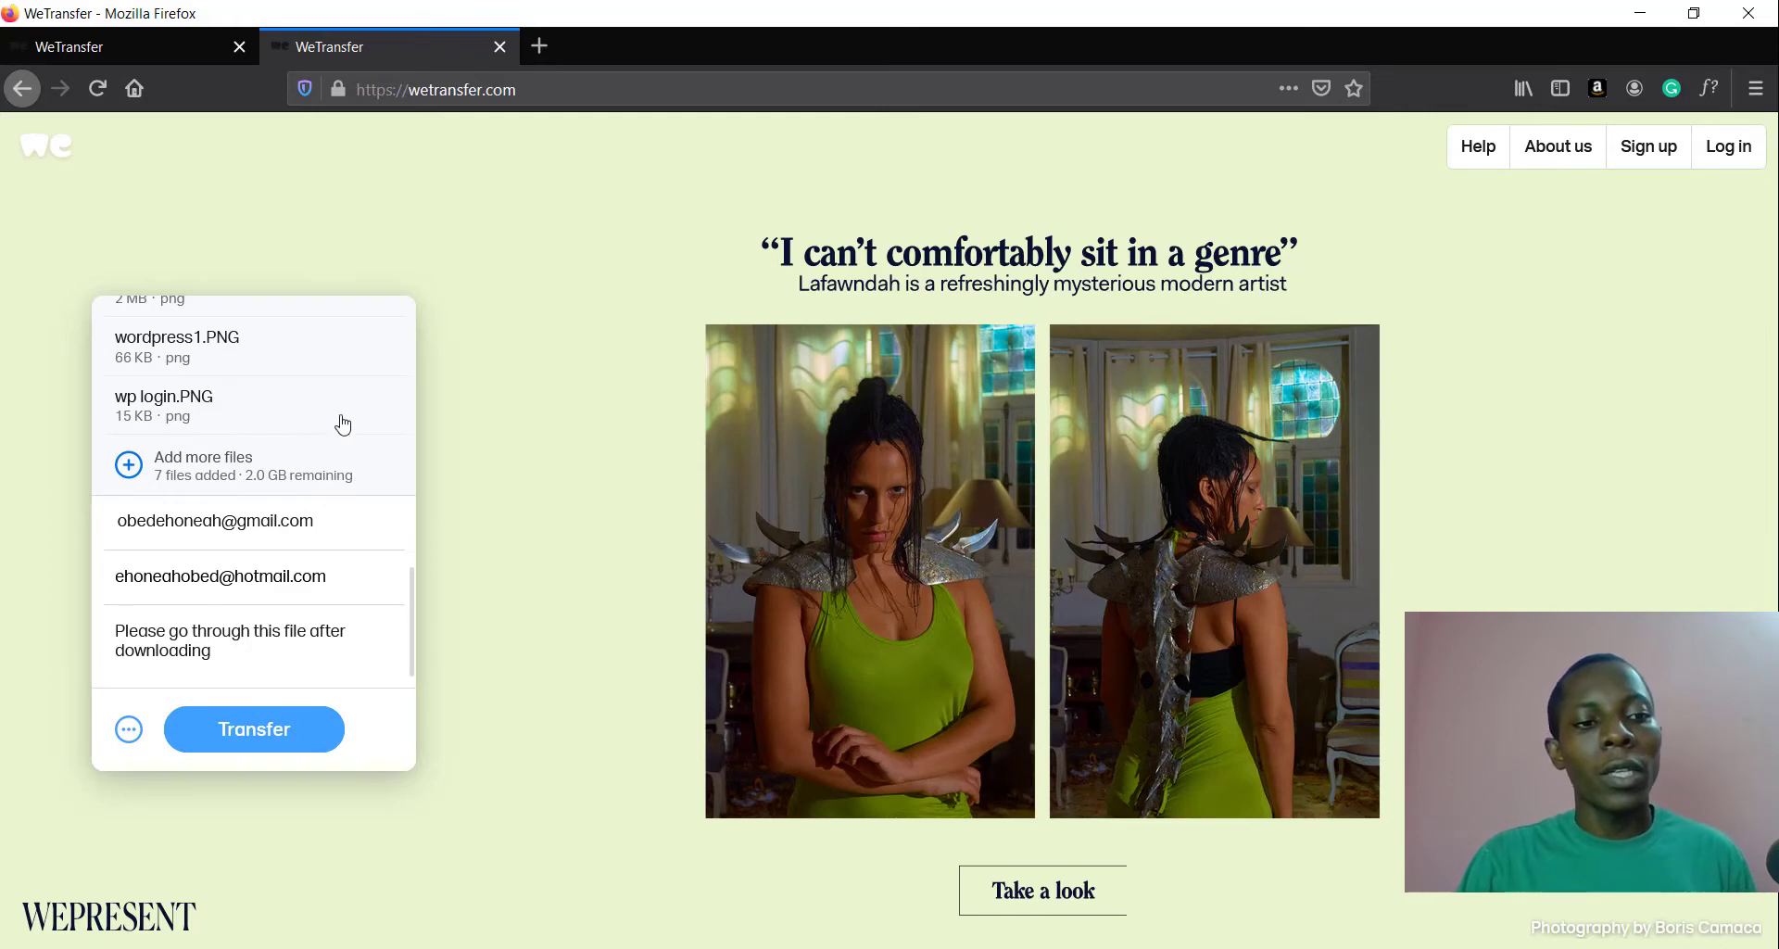
scroll(255, 519, "up", 5)
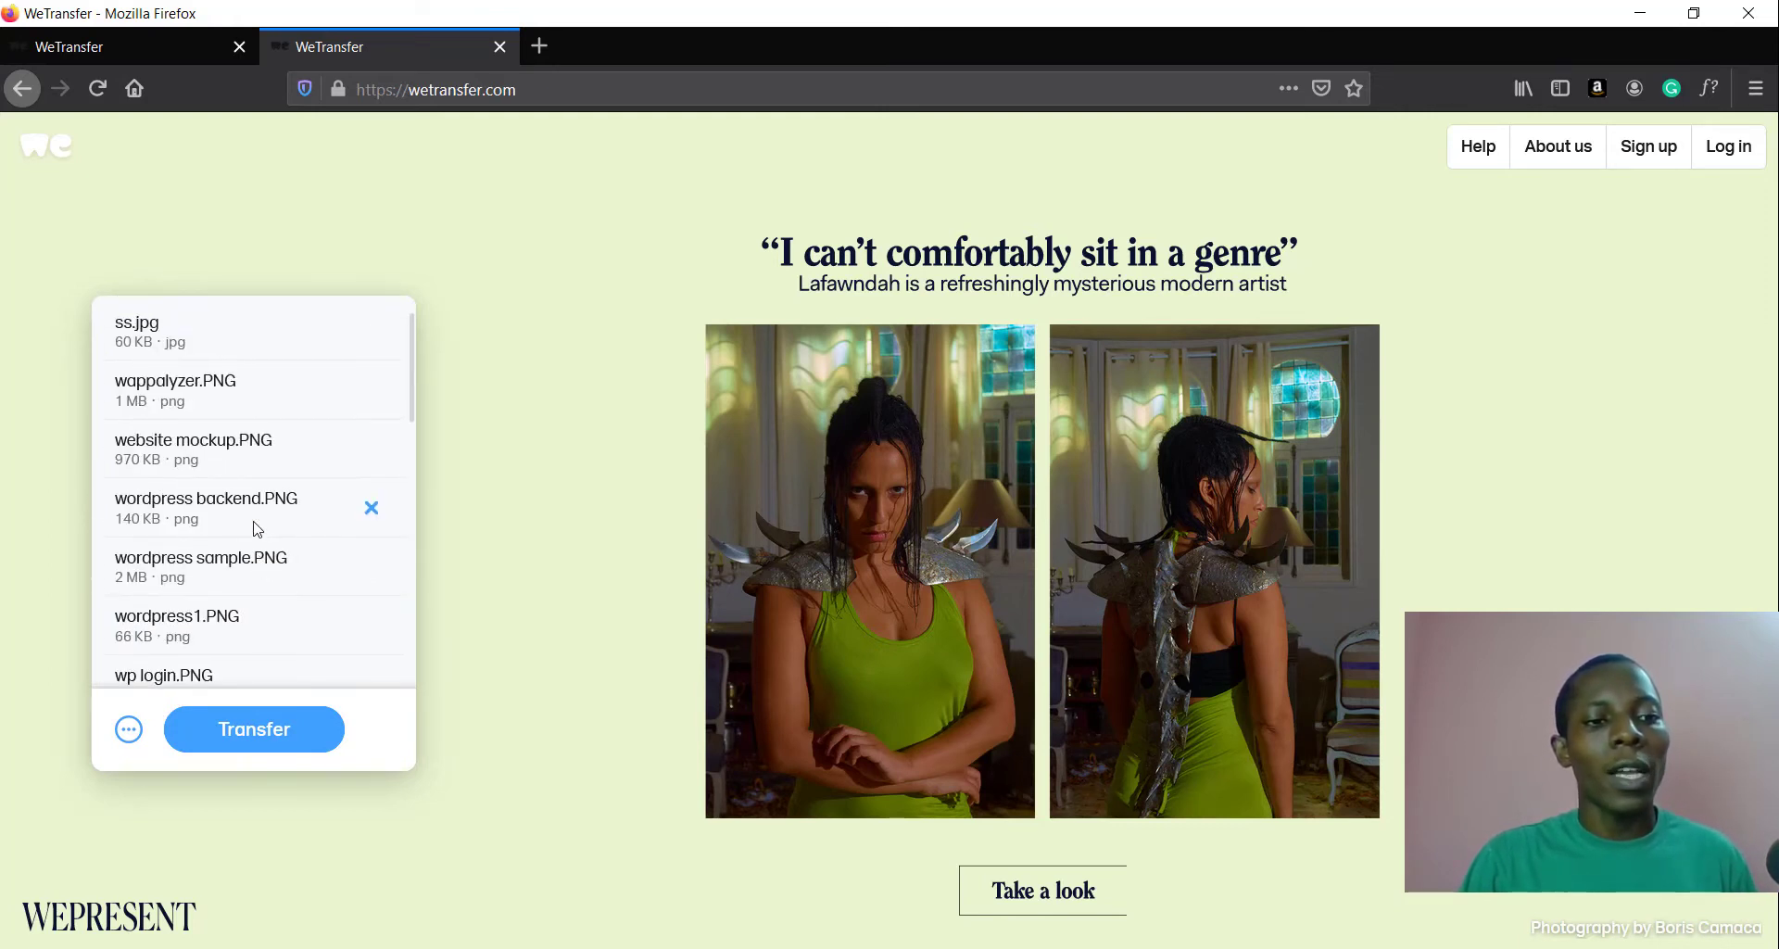
scroll(260, 524, "down", 5)
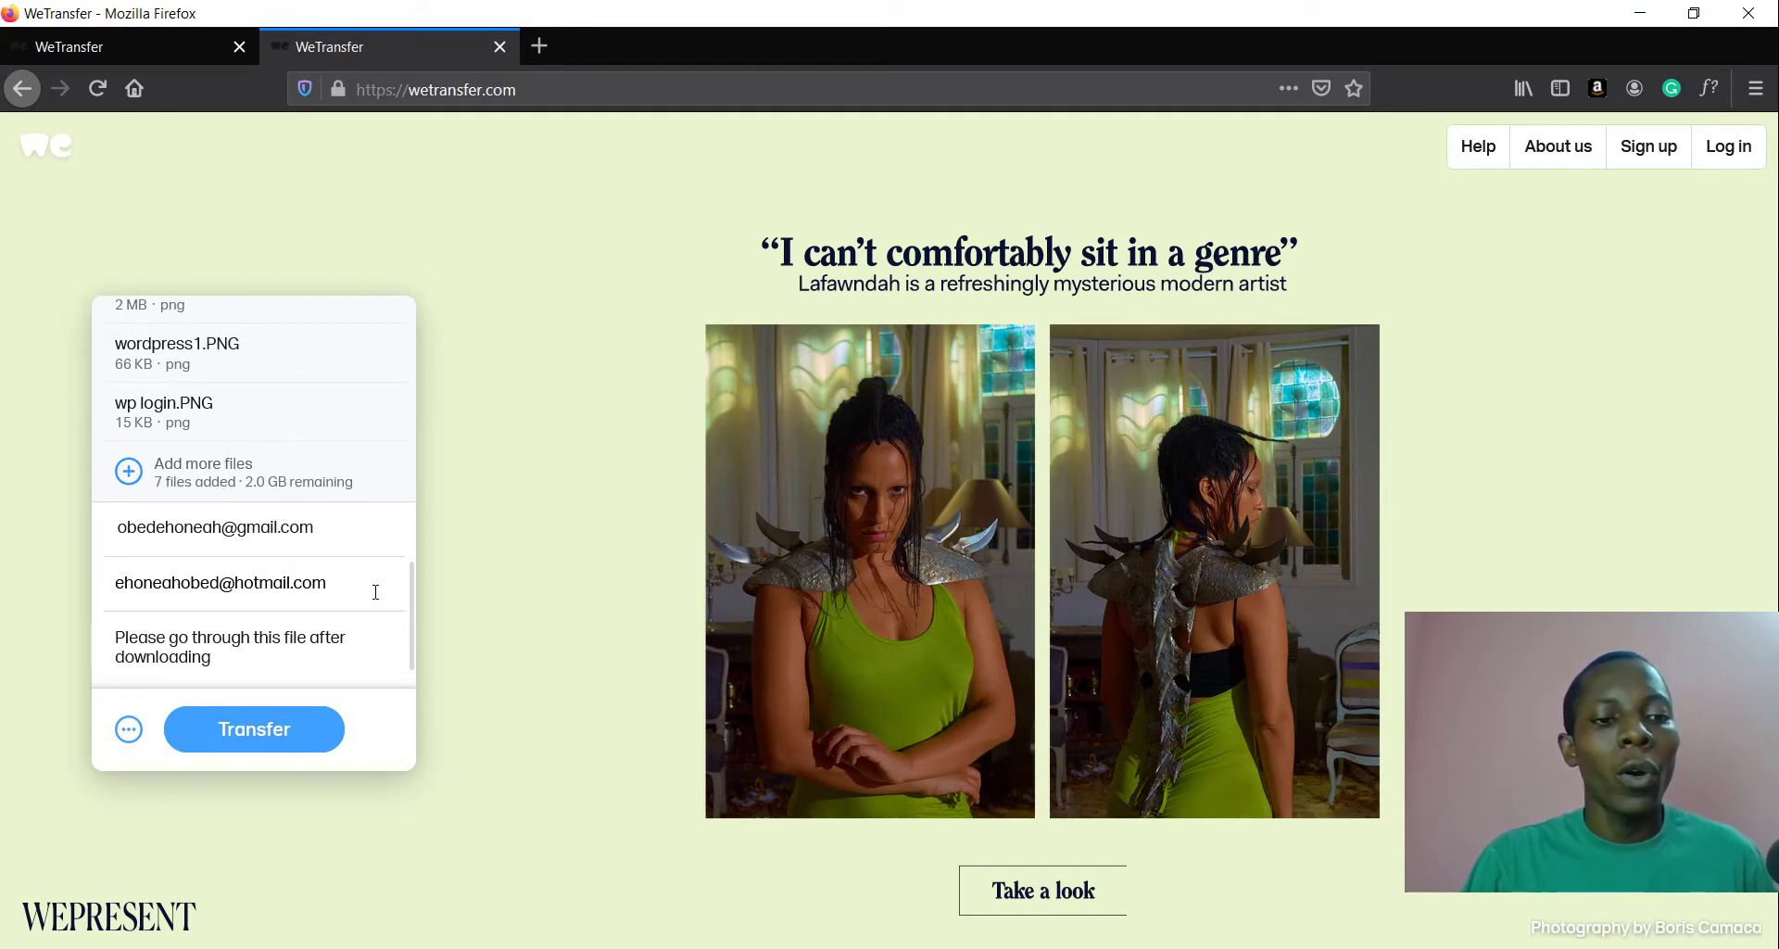
scroll(375, 593, "down", 1)
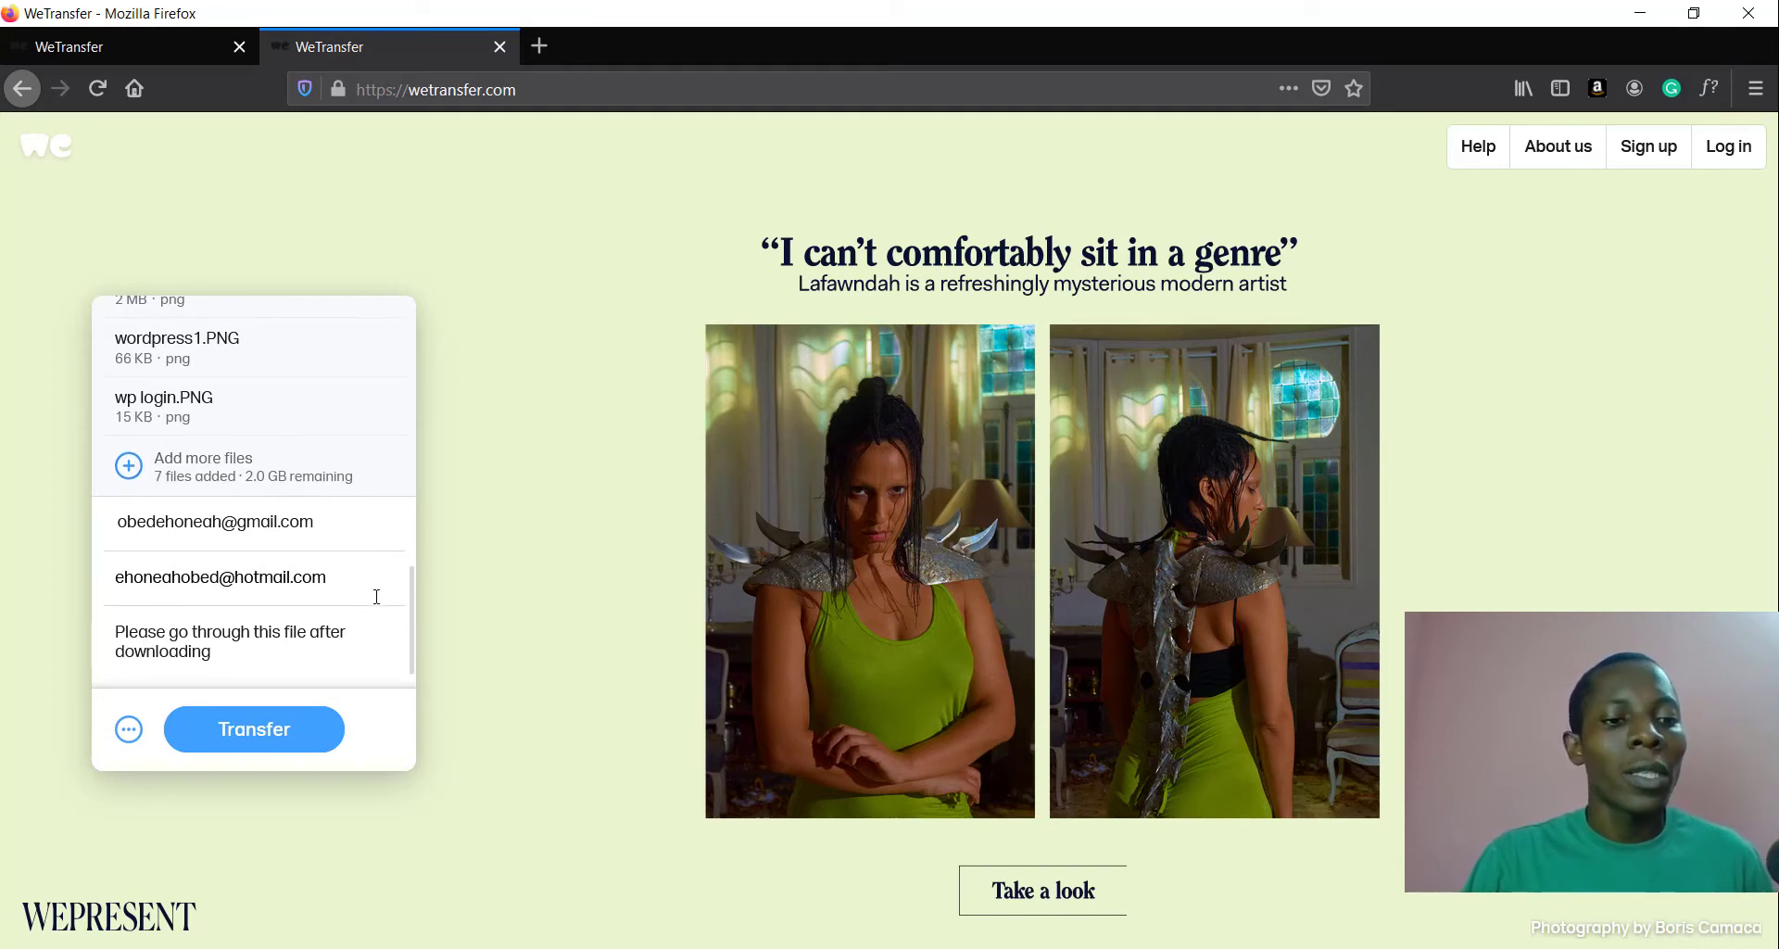
left_click(306, 739)
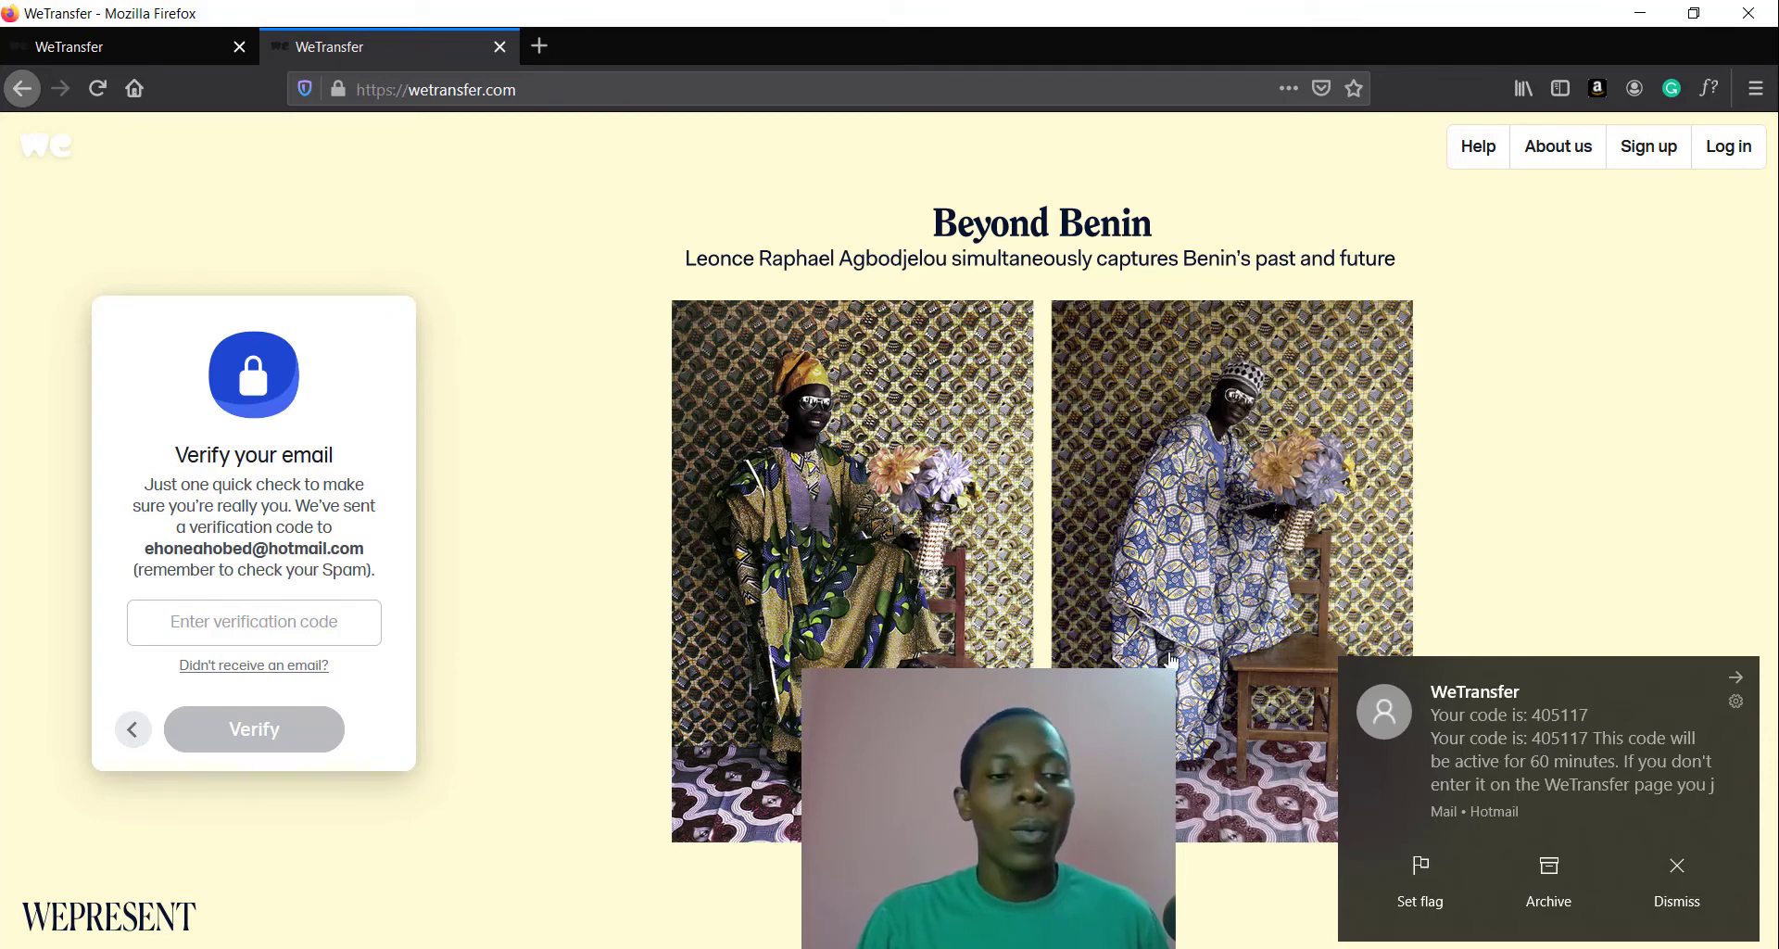
Step: Enter the e-mailed verification code and verify the sender's address
left_click(273, 632)
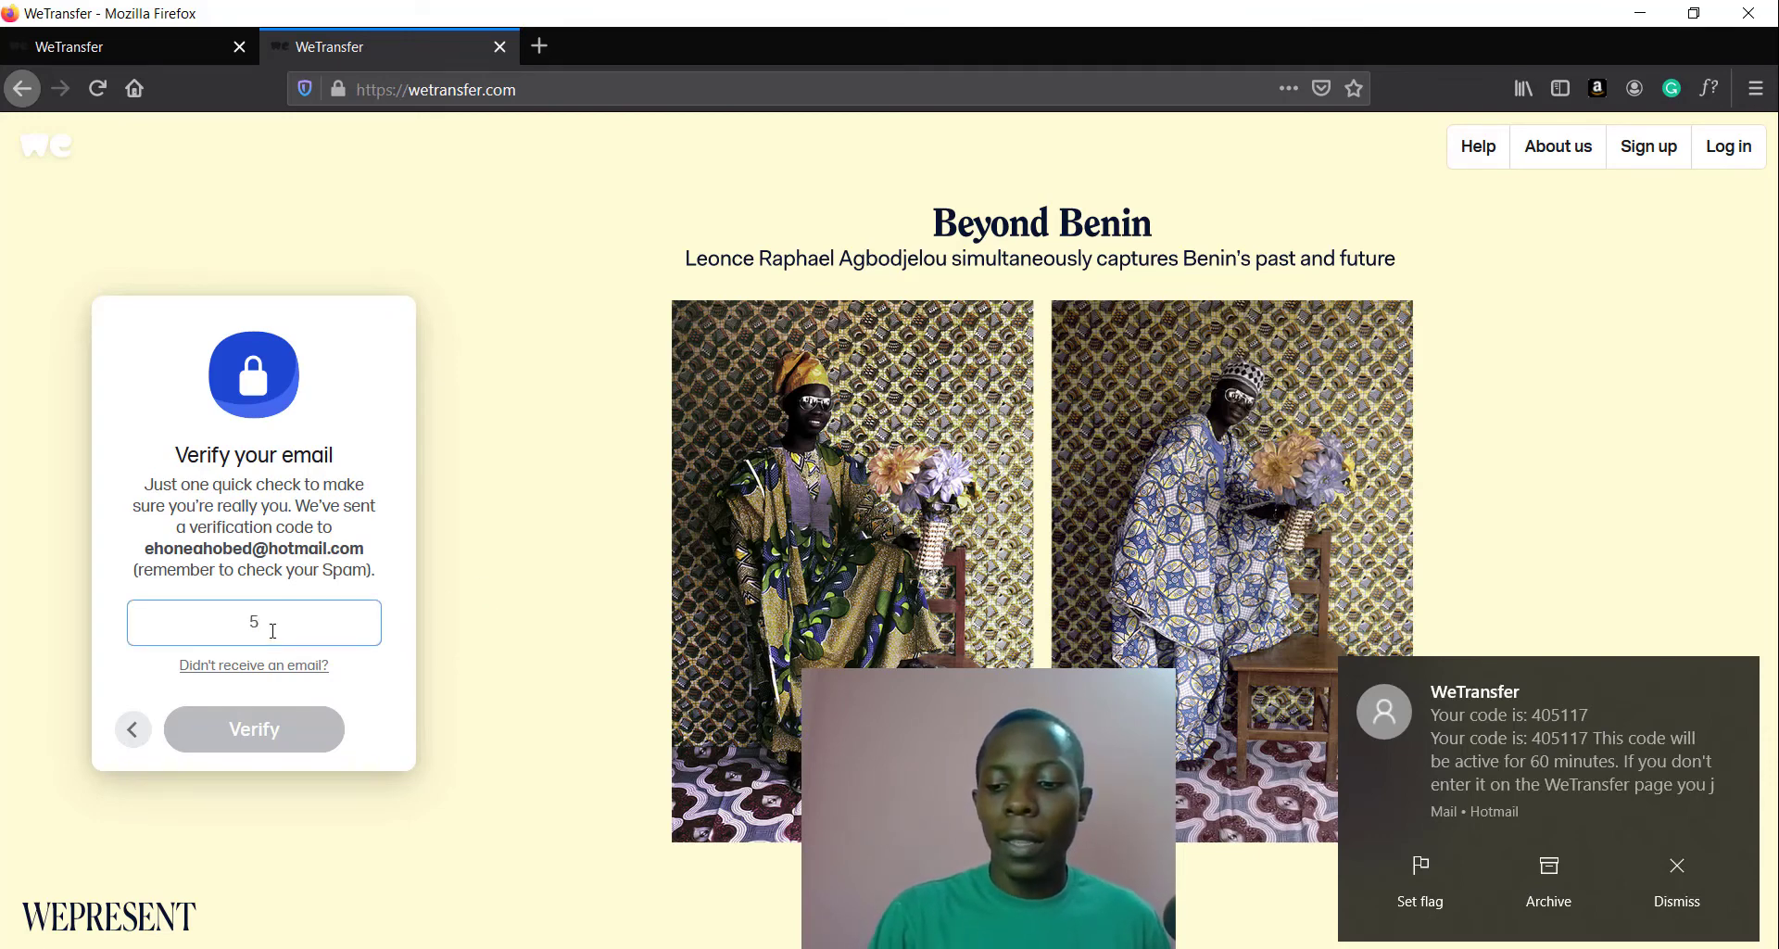
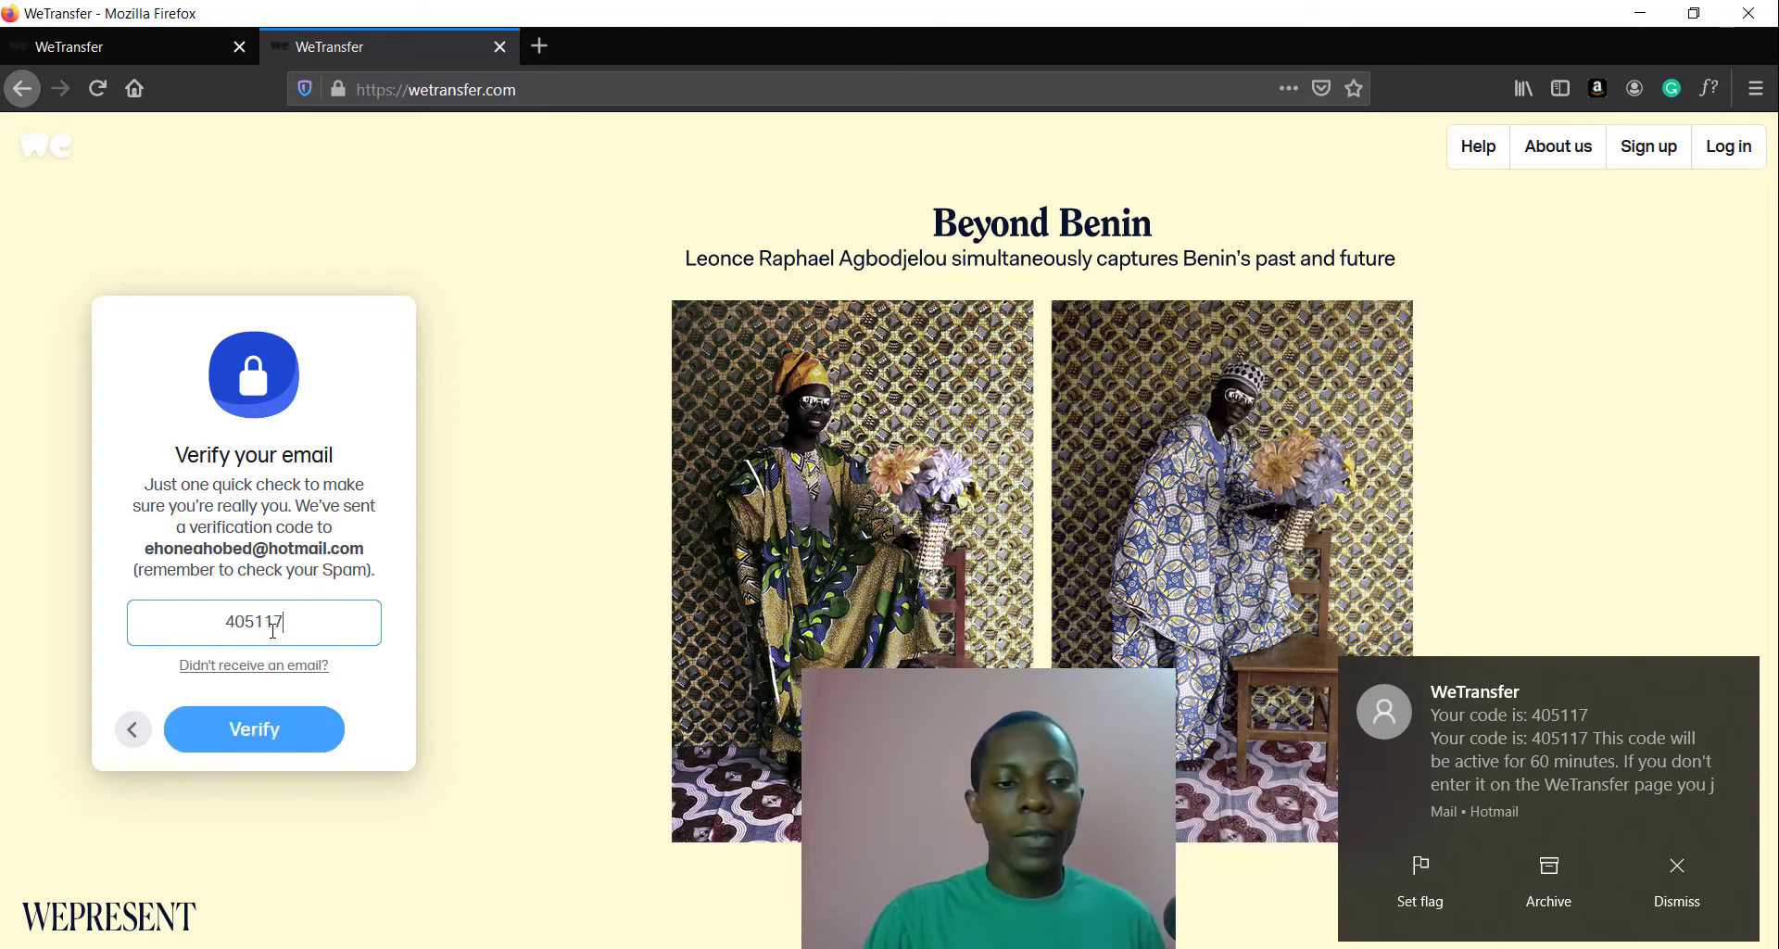
left_click(279, 732)
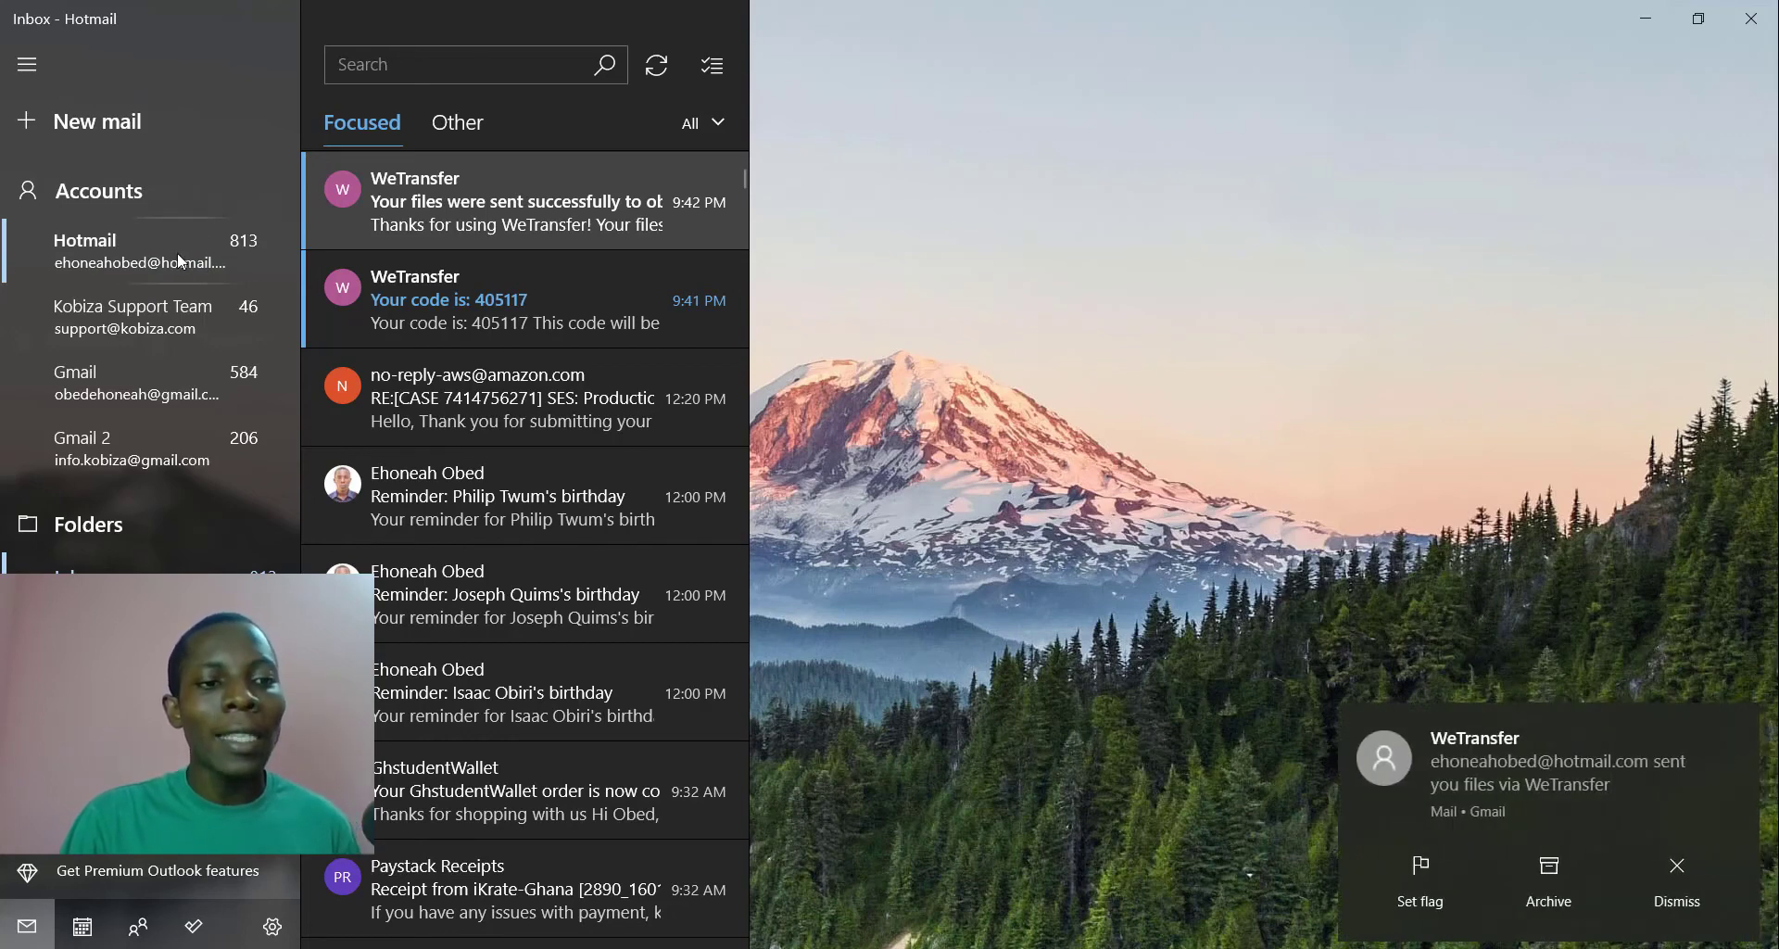
Step: Read the 7-item list in Hotmail's 'Your files were sent successfully' e-mail, then switch to Gmail
left_click(559, 200)
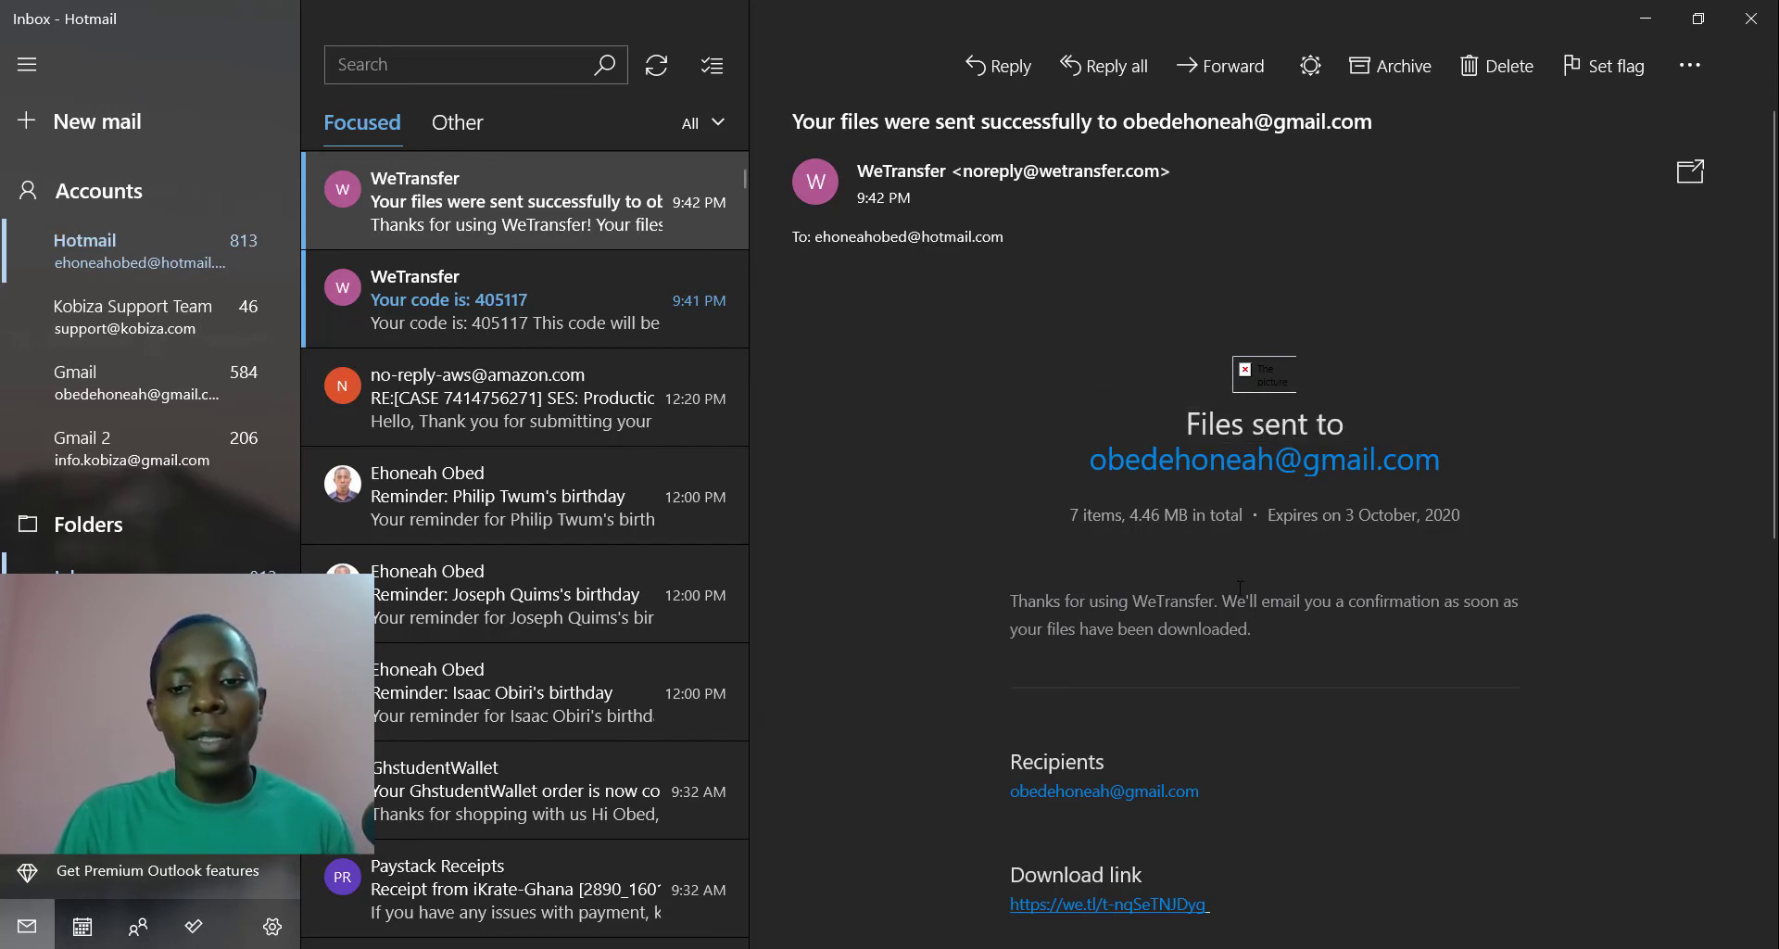
scroll(1271, 600, "down", 2)
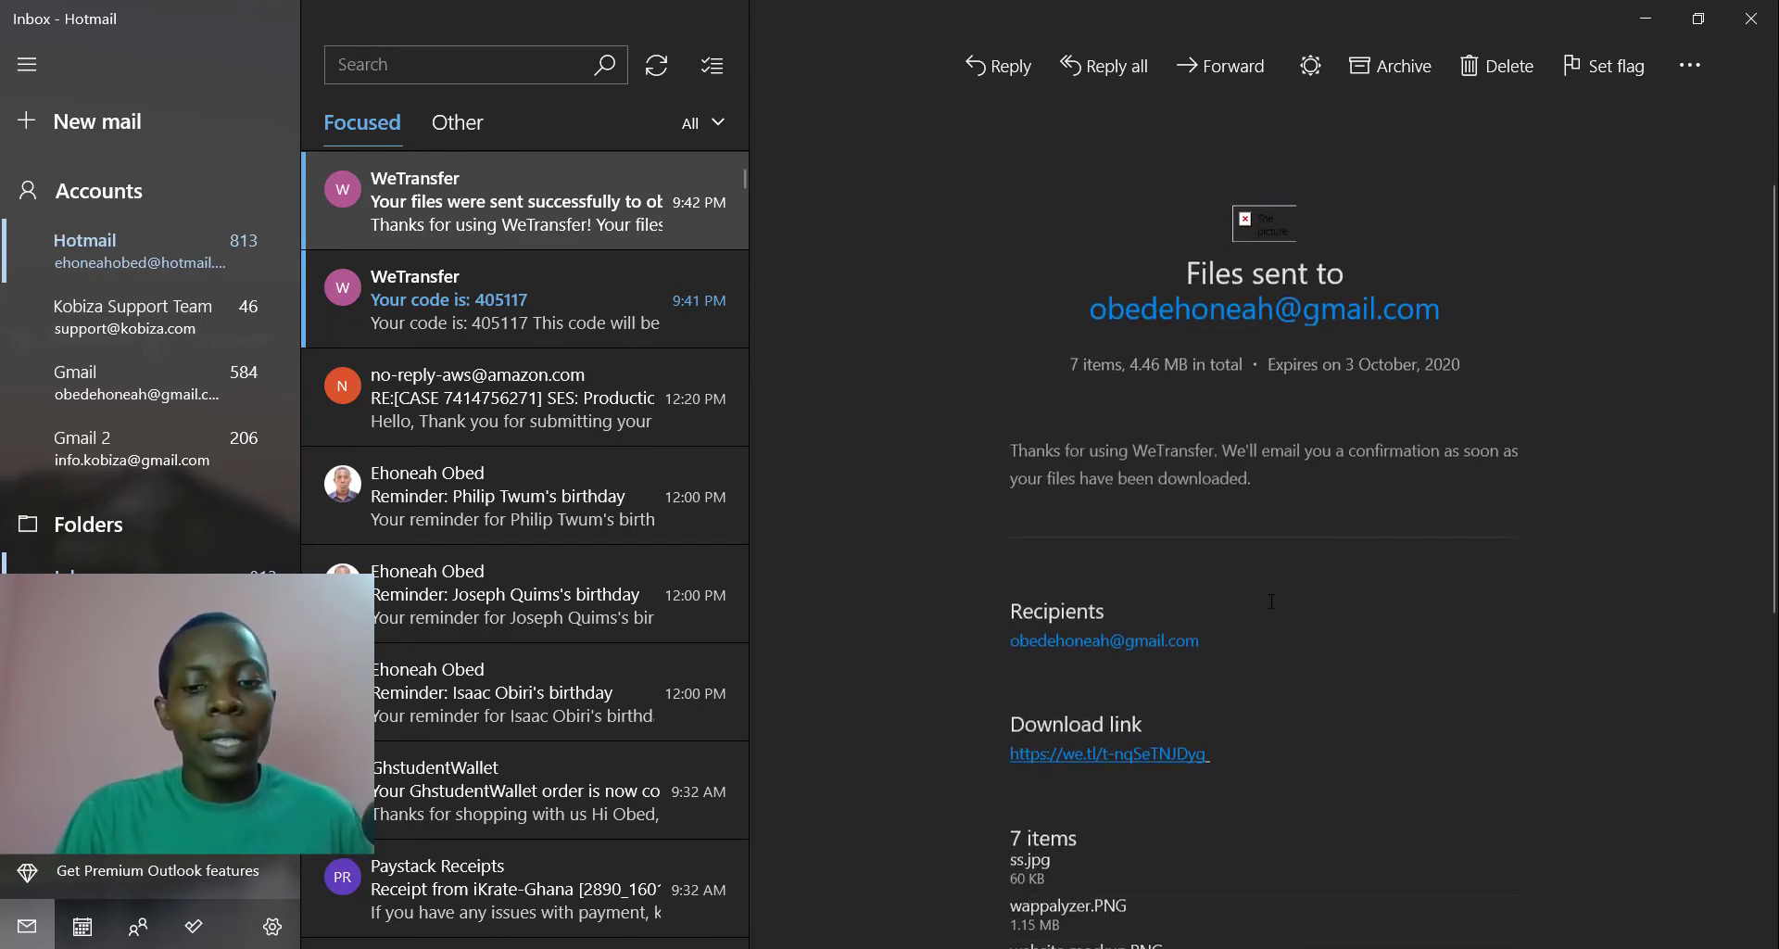
scroll(1273, 602, "down", 2)
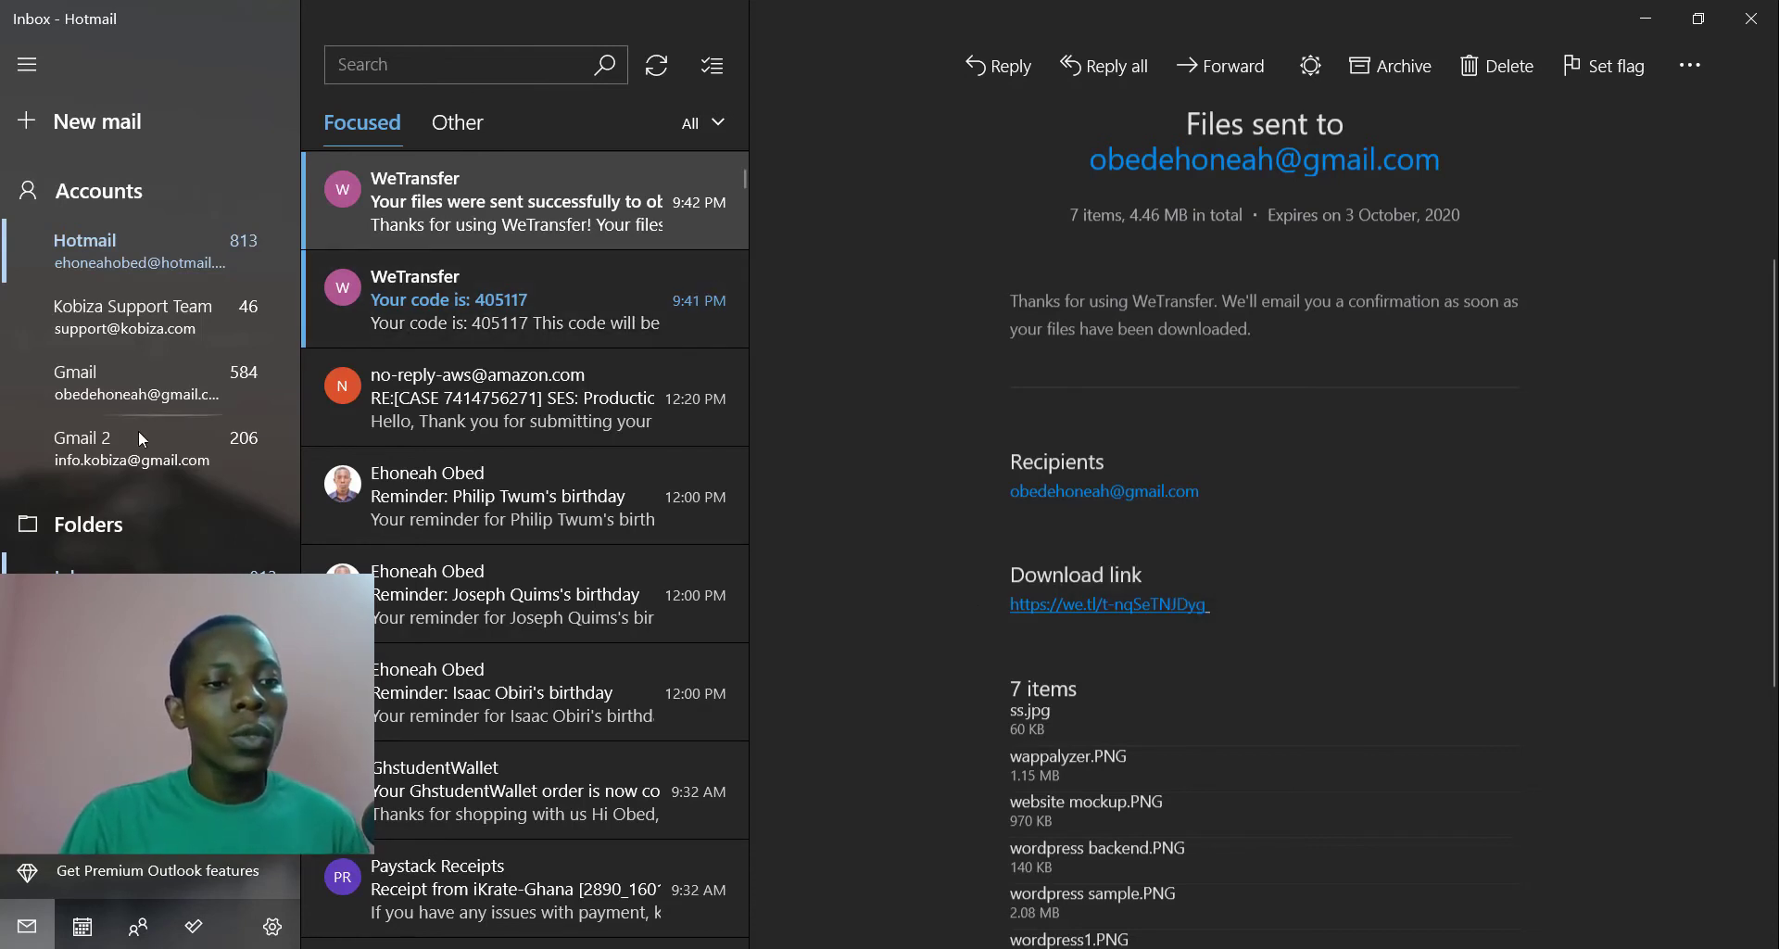
left_click(97, 391)
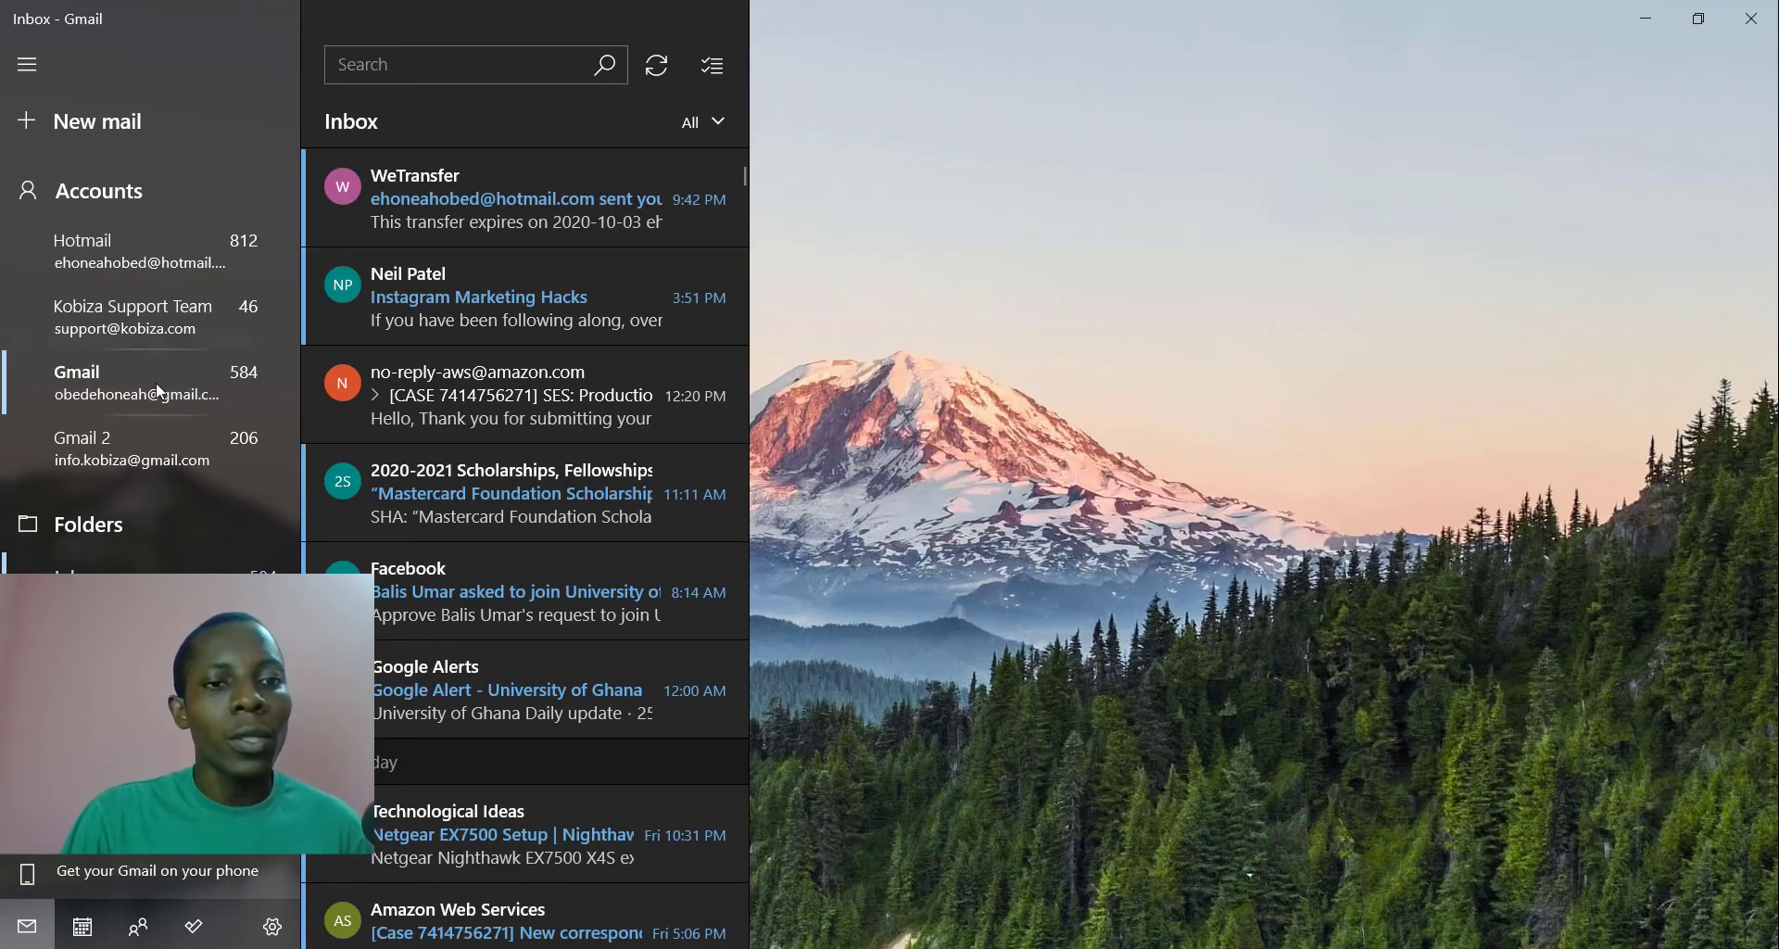
Step: Open the WeTransfer e-mail in Gmail and check its download link and seven files
left_click(517, 211)
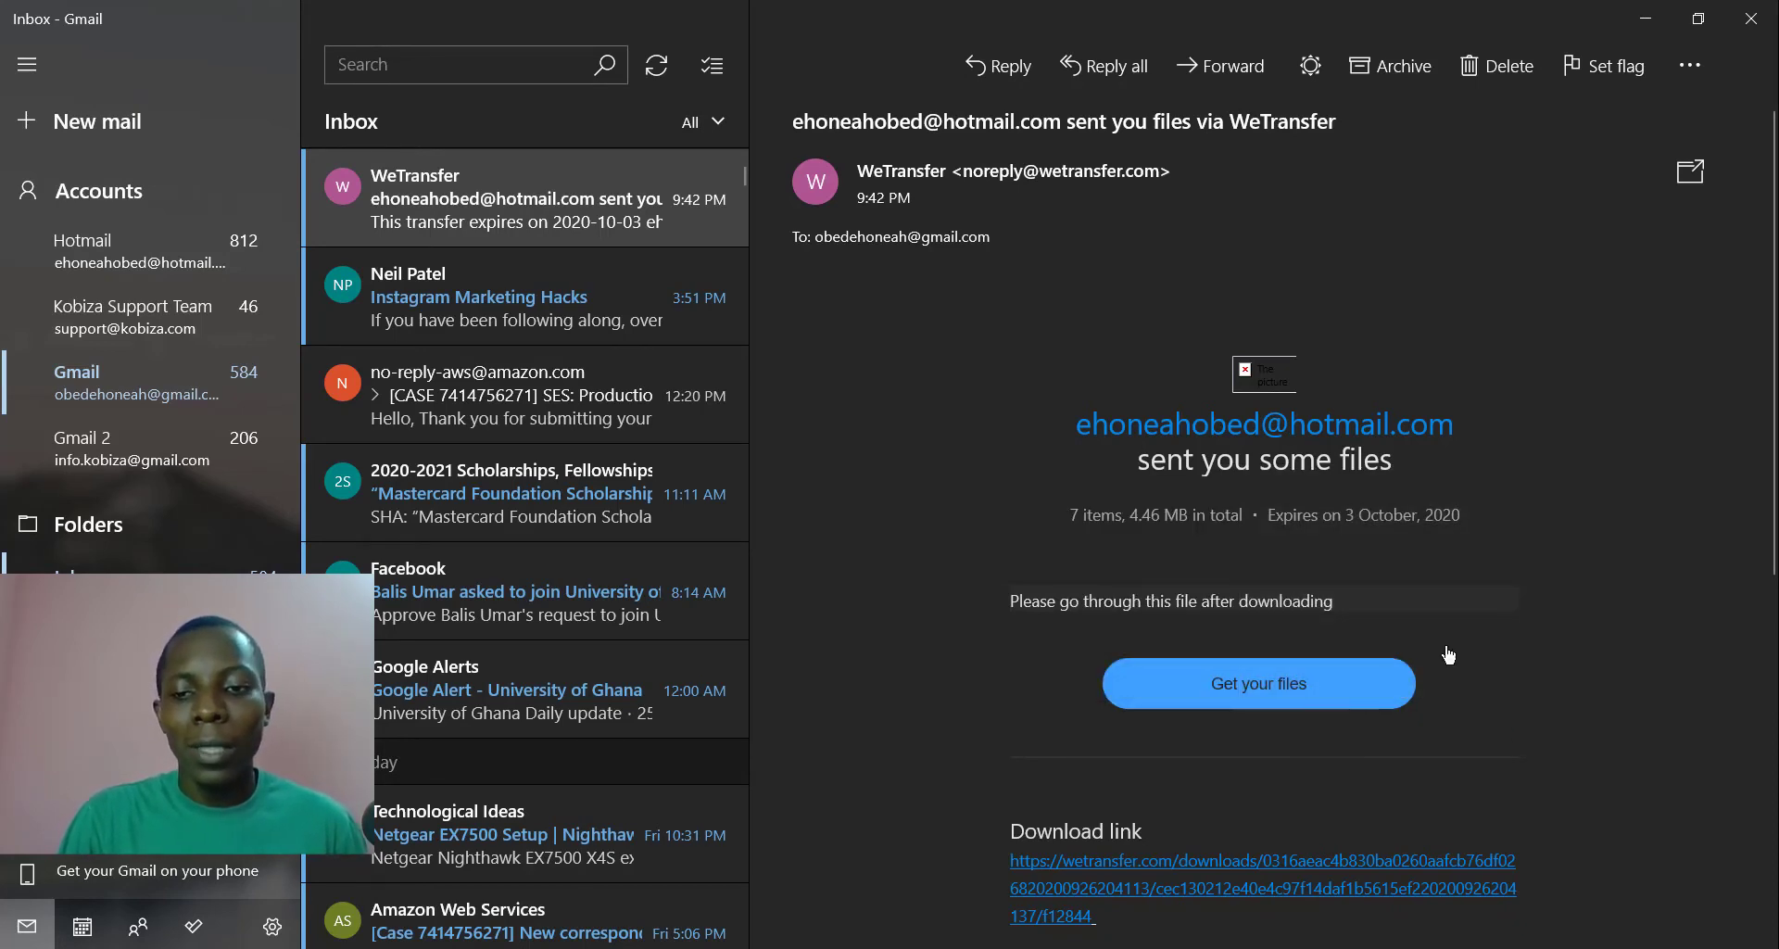
scroll(1597, 669, "down", 2)
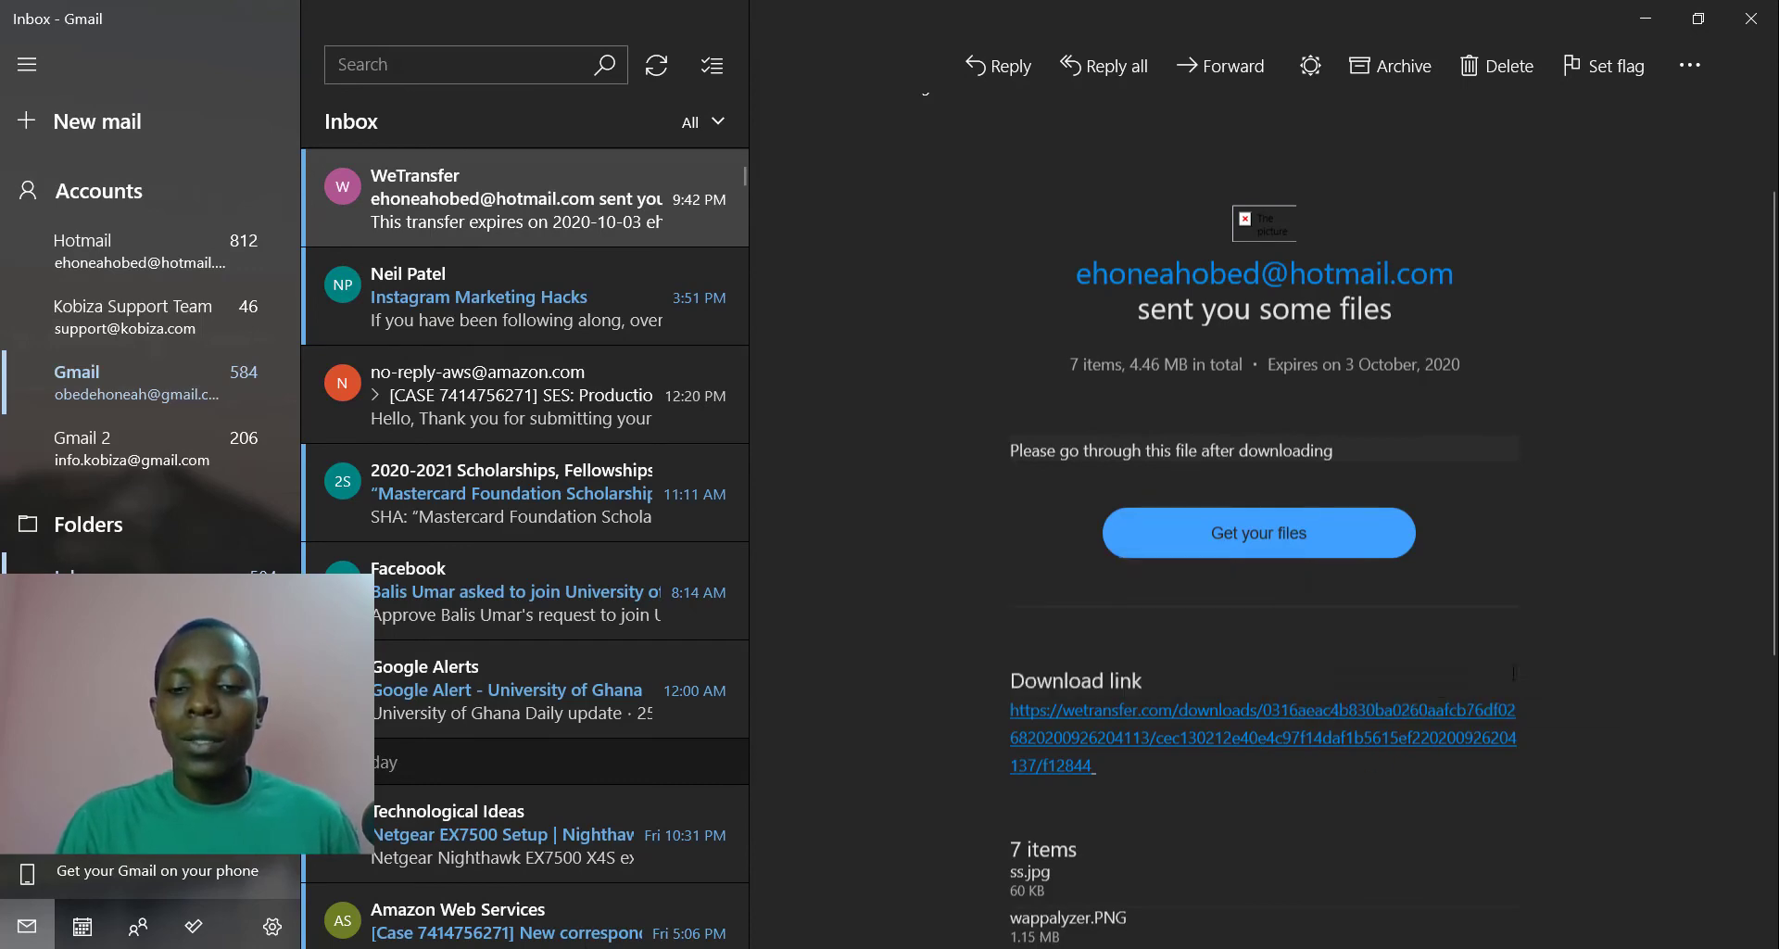
scroll(1281, 632, "down", 4)
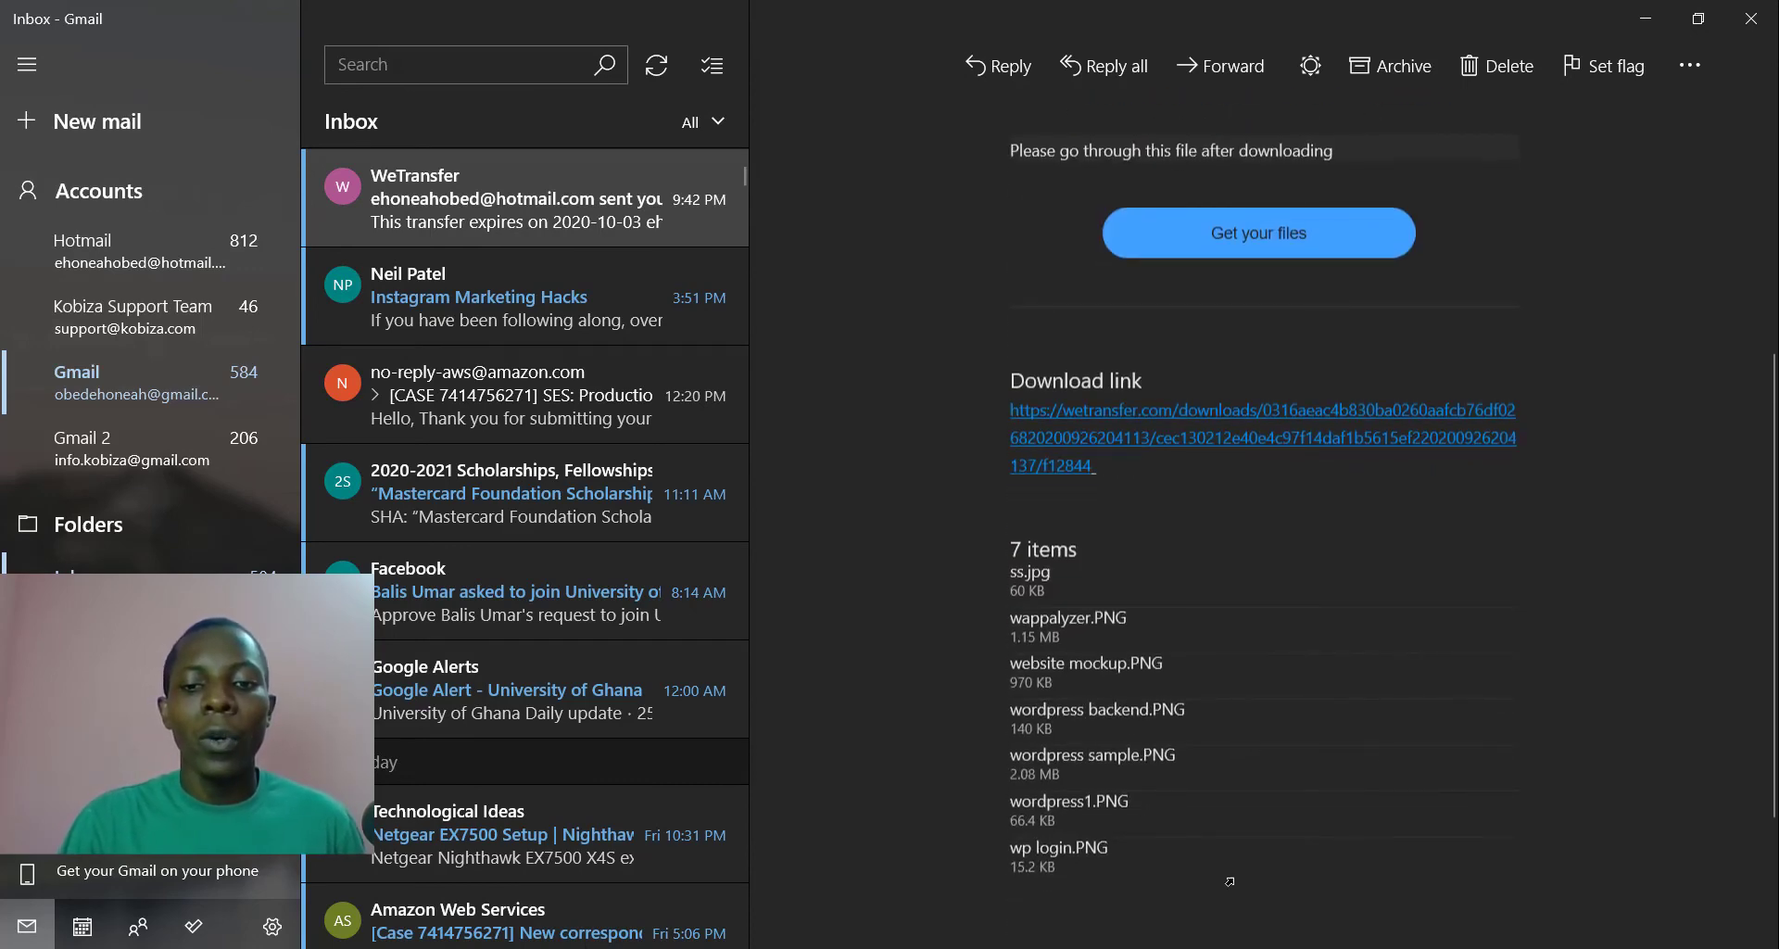
scroll(1246, 737, "up", 6)
scroll(1245, 732, "up", 1)
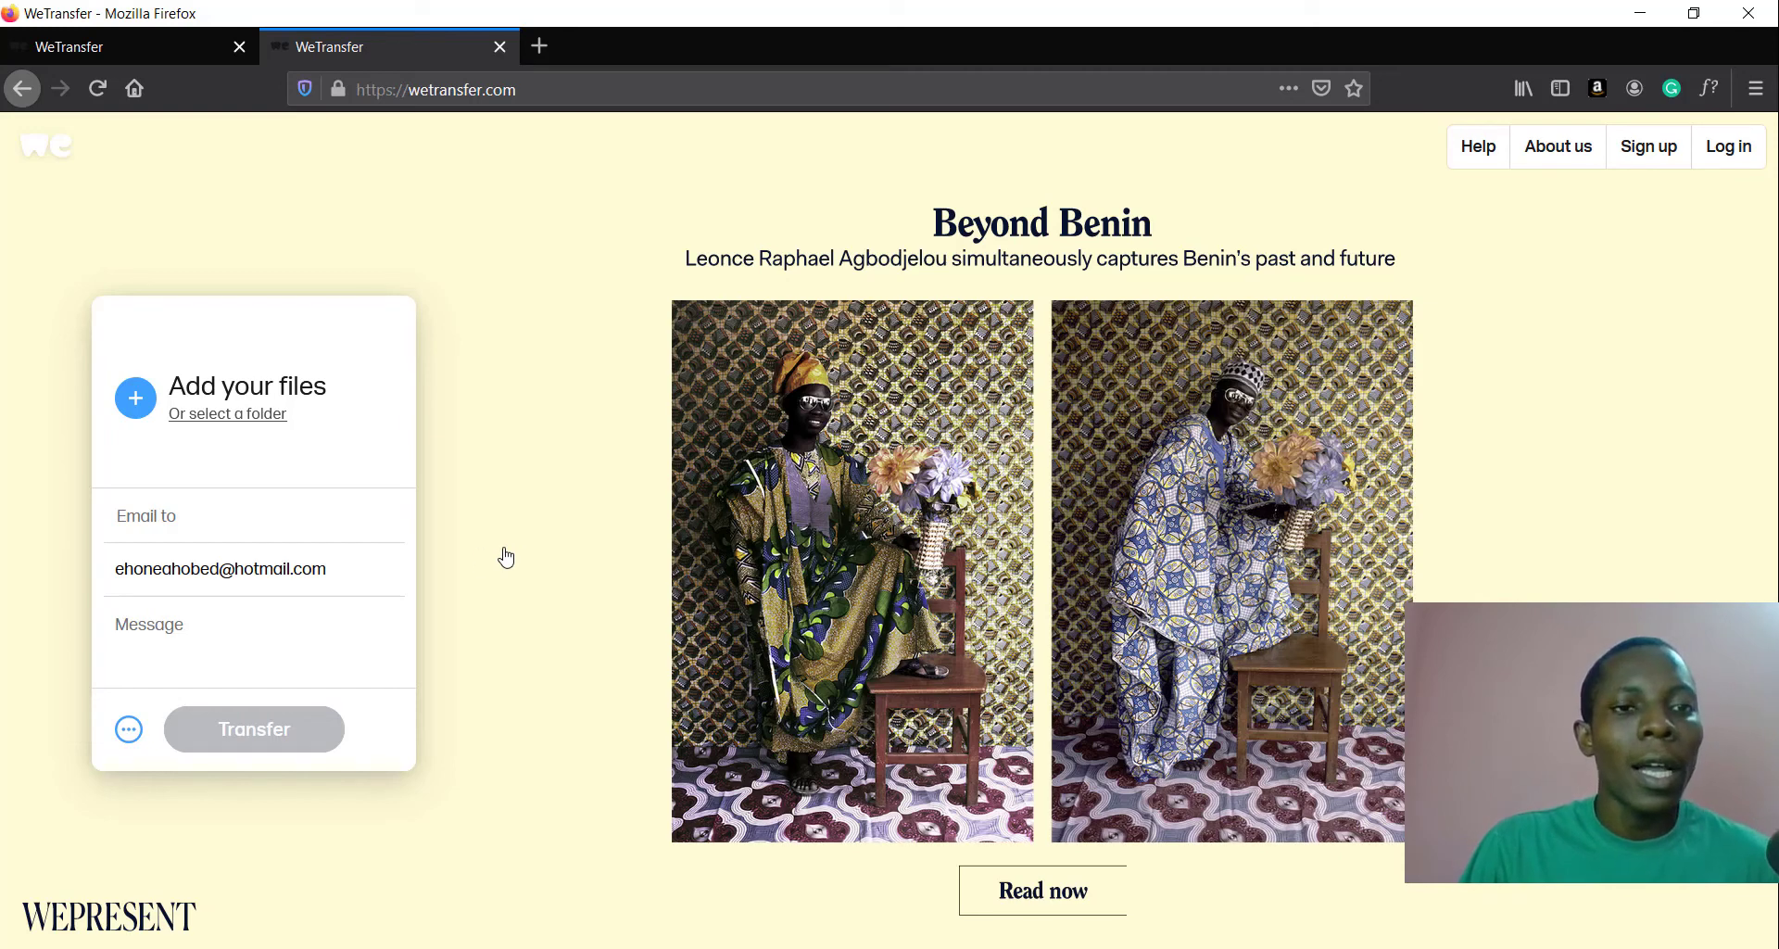
Step: Switch the transfer from e-mail to 'Get transfer link' in the options menu
left_click(193, 640)
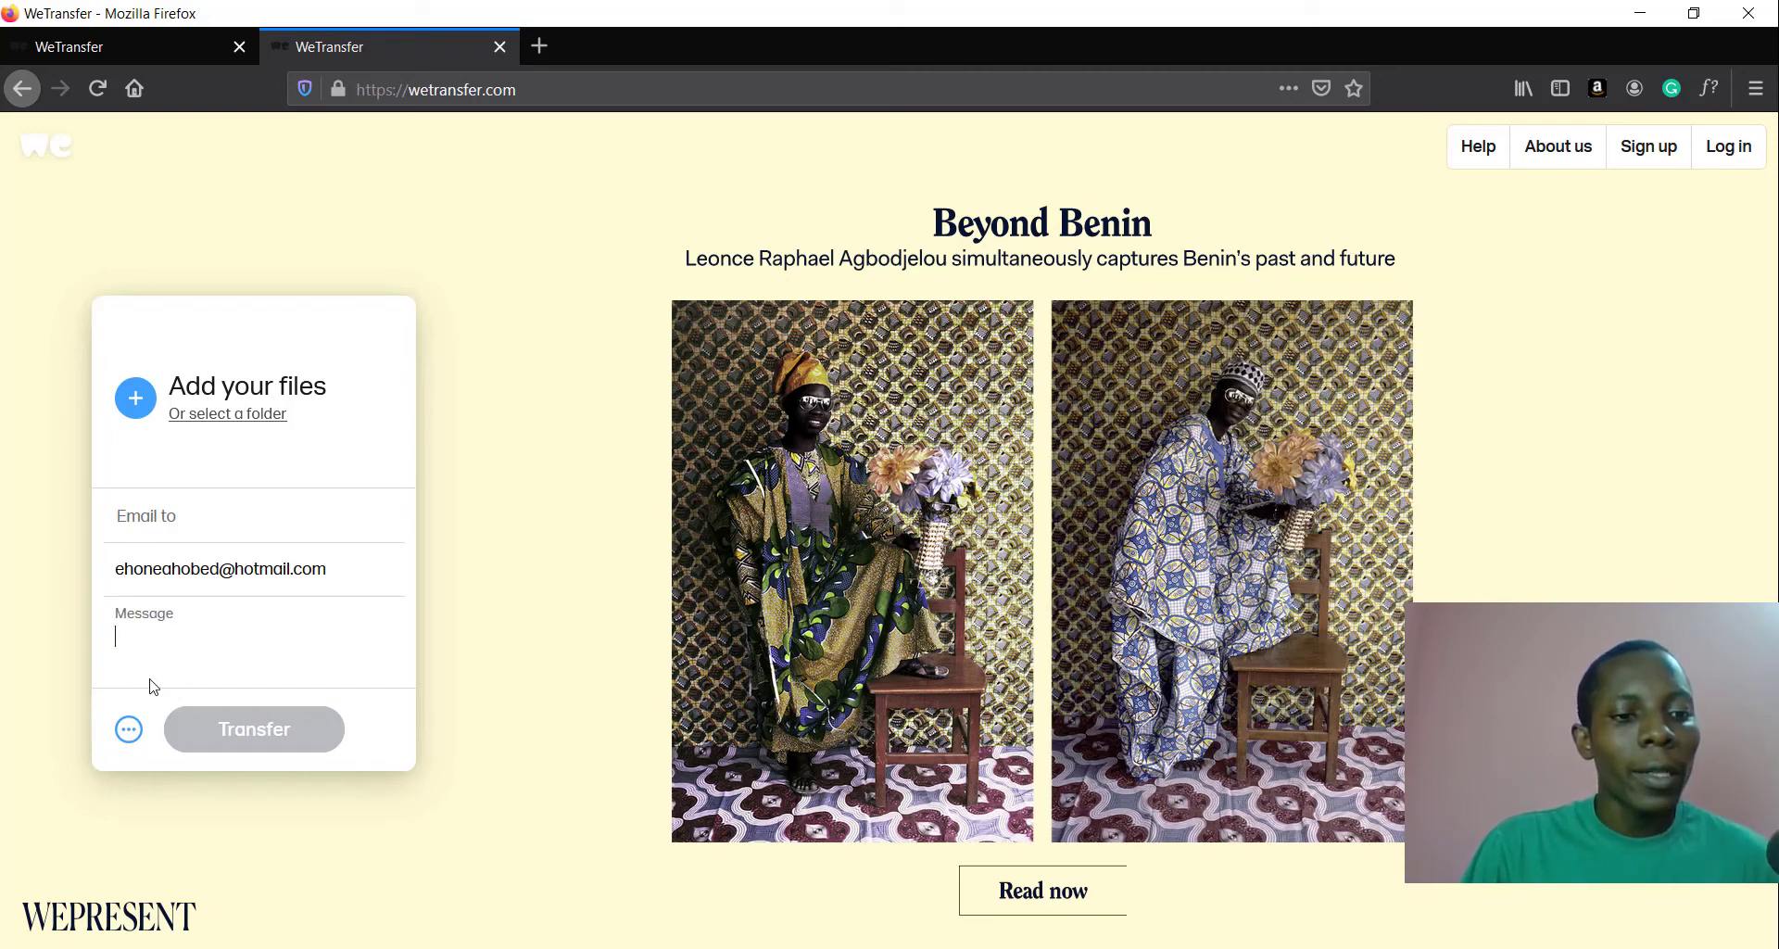
left_click(128, 732)
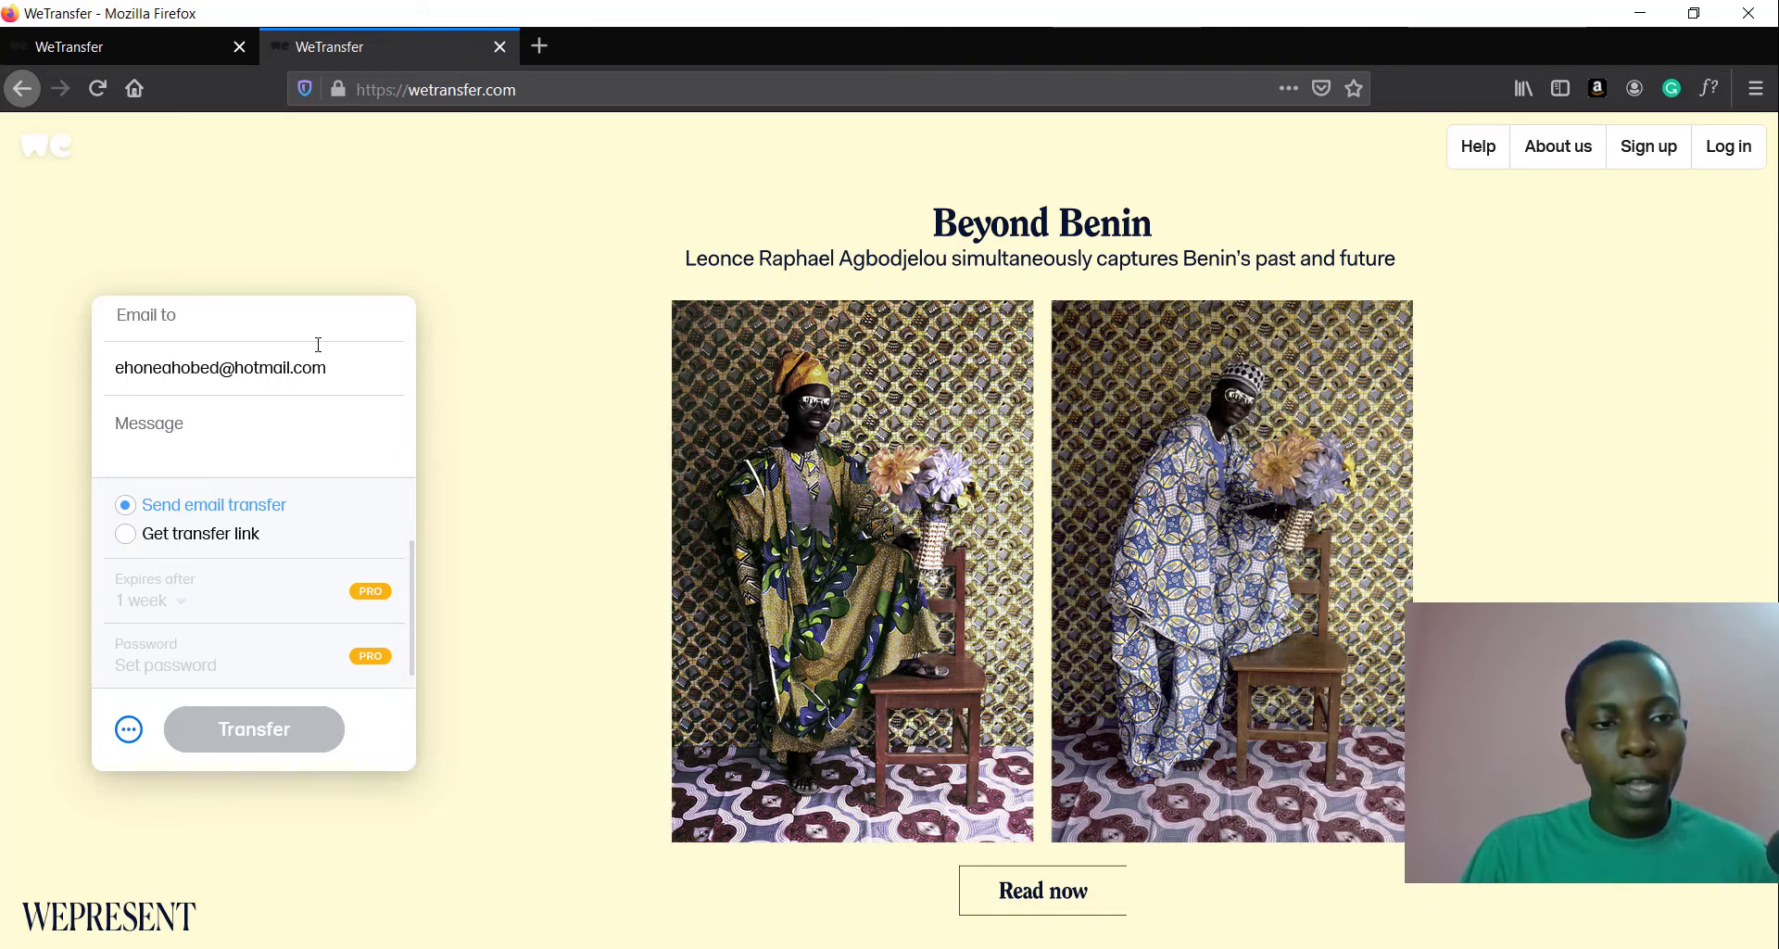
scroll(315, 371, "up", 3)
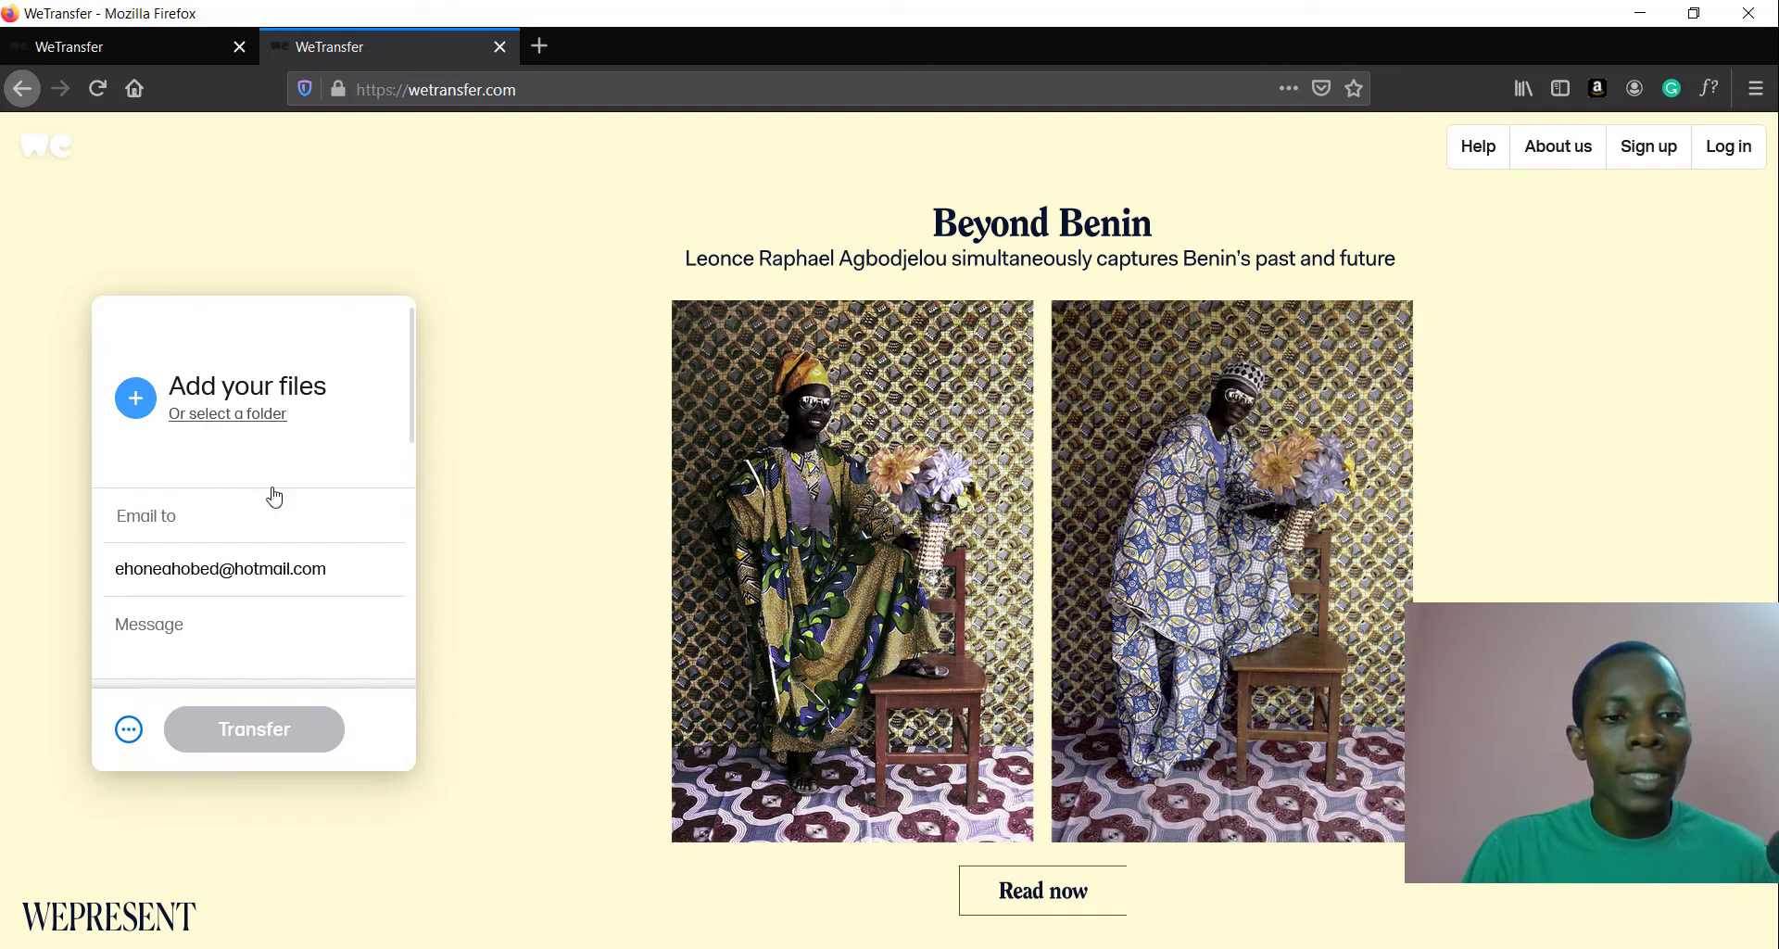
scroll(371, 510, "down", 3)
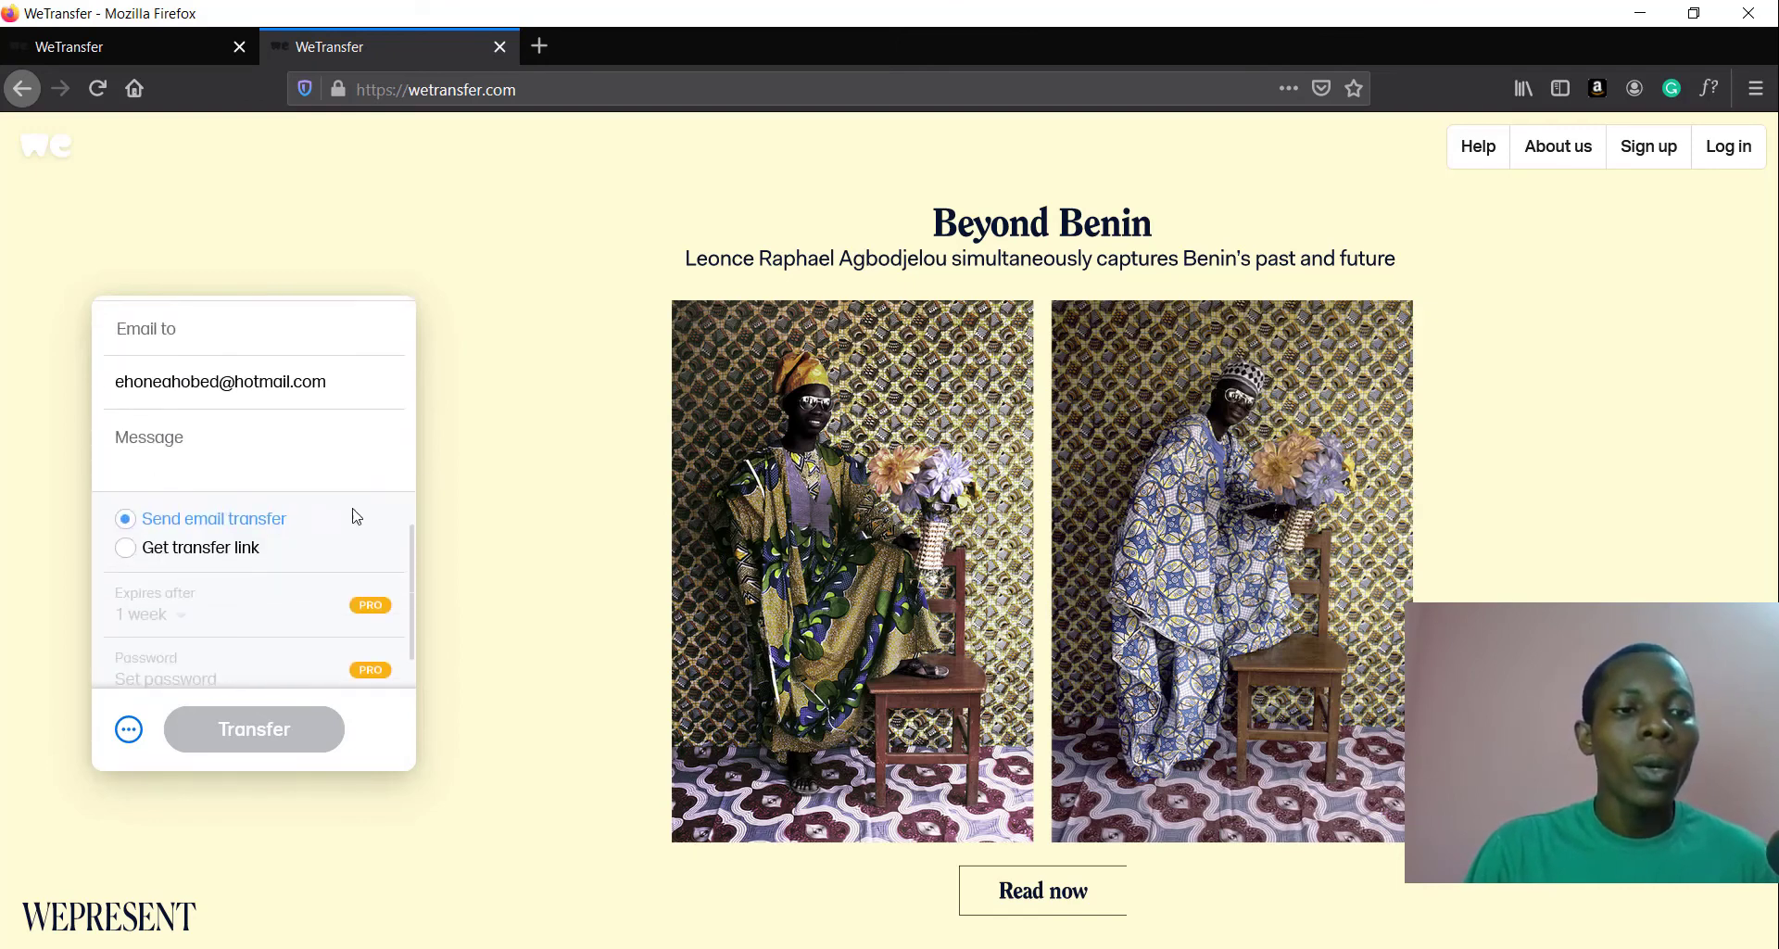
left_click(125, 535)
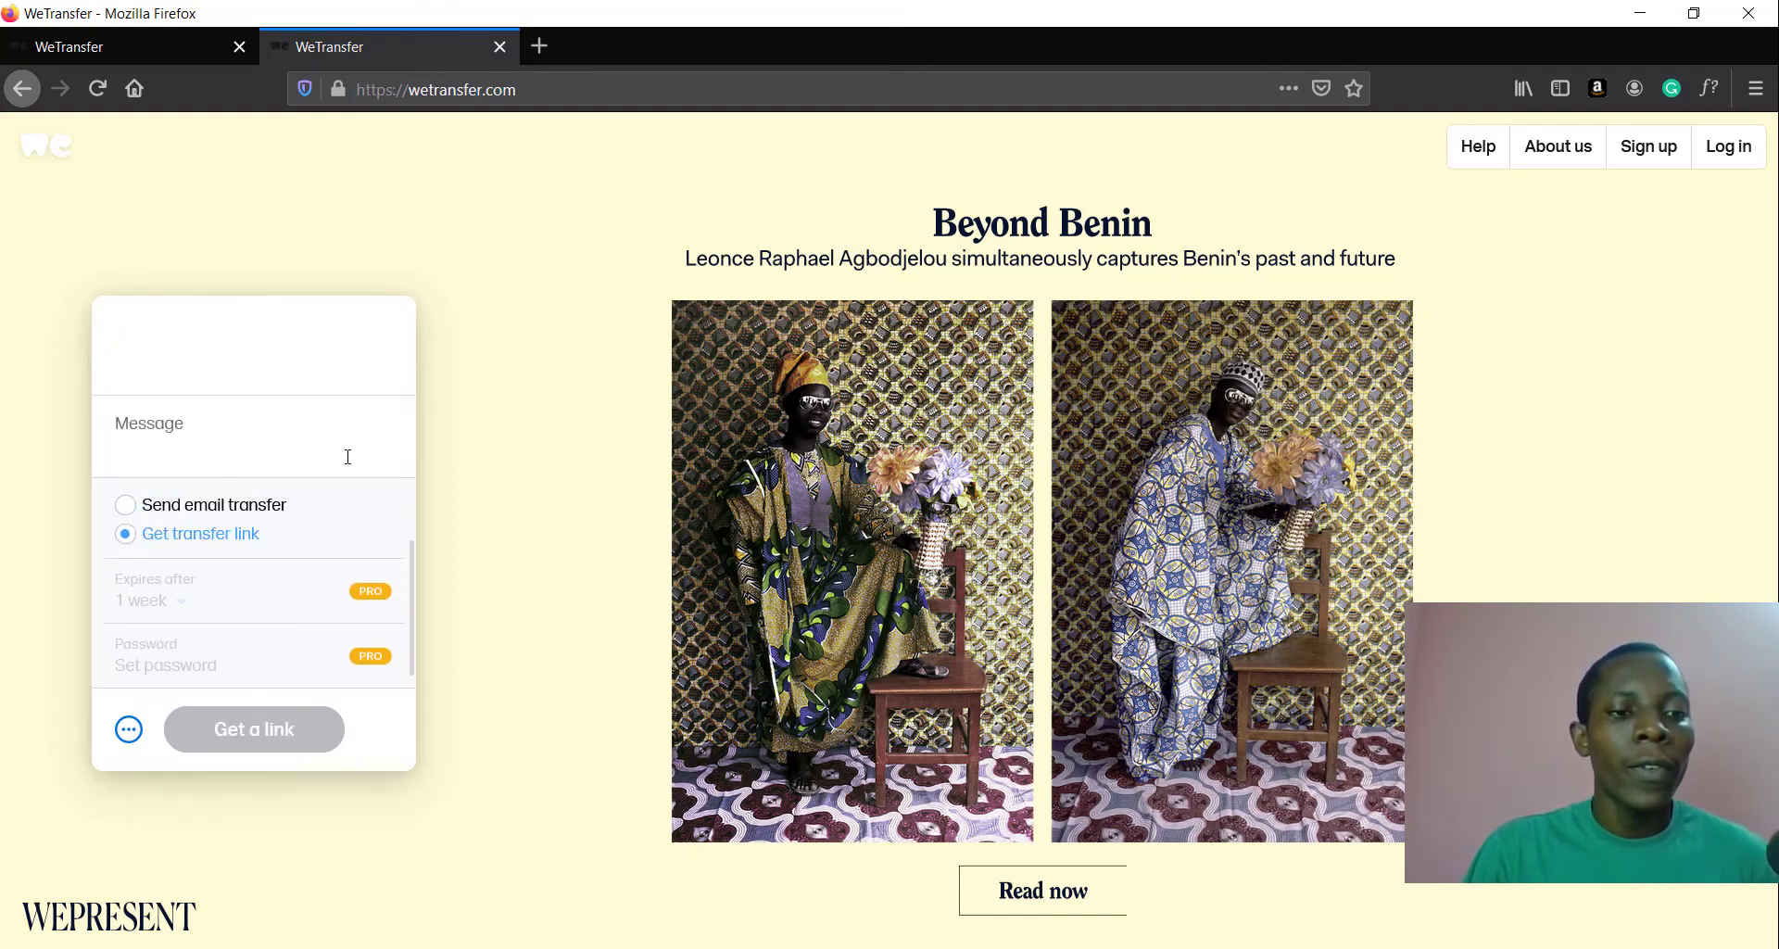
Step: Open the Add your files picker on the Pictures folder
scroll(345, 459, "up", 5)
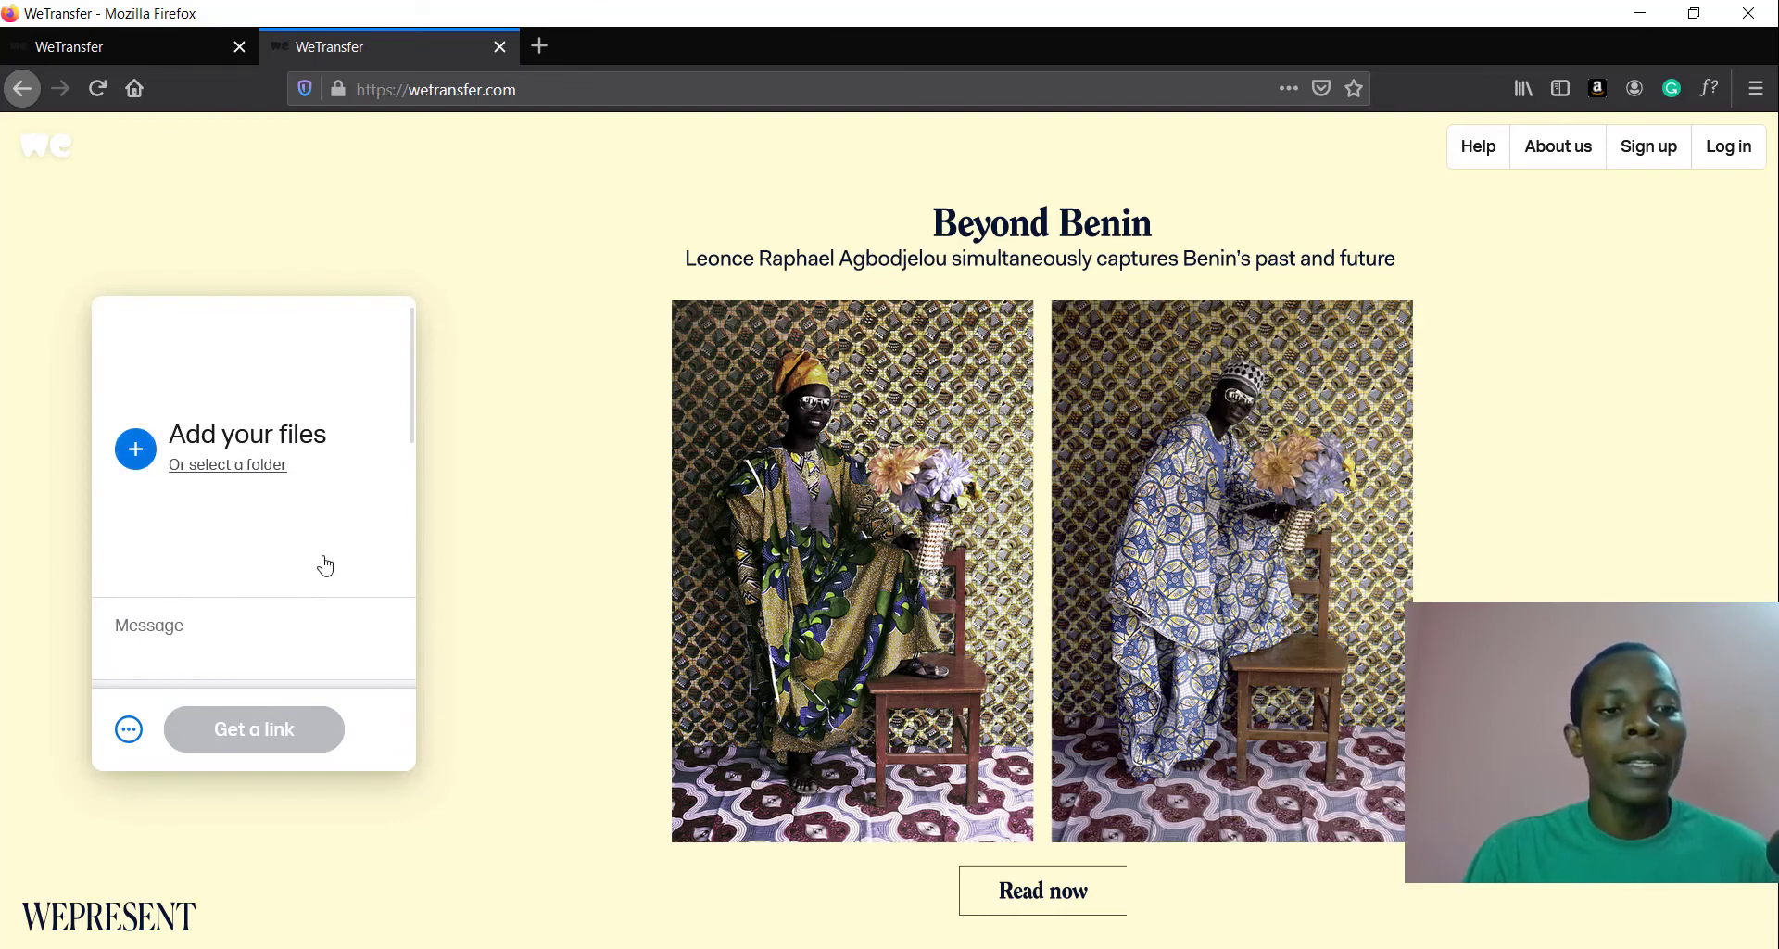
scroll(327, 561, "down", 2)
left_click(151, 464)
scroll(151, 464, "up", 2)
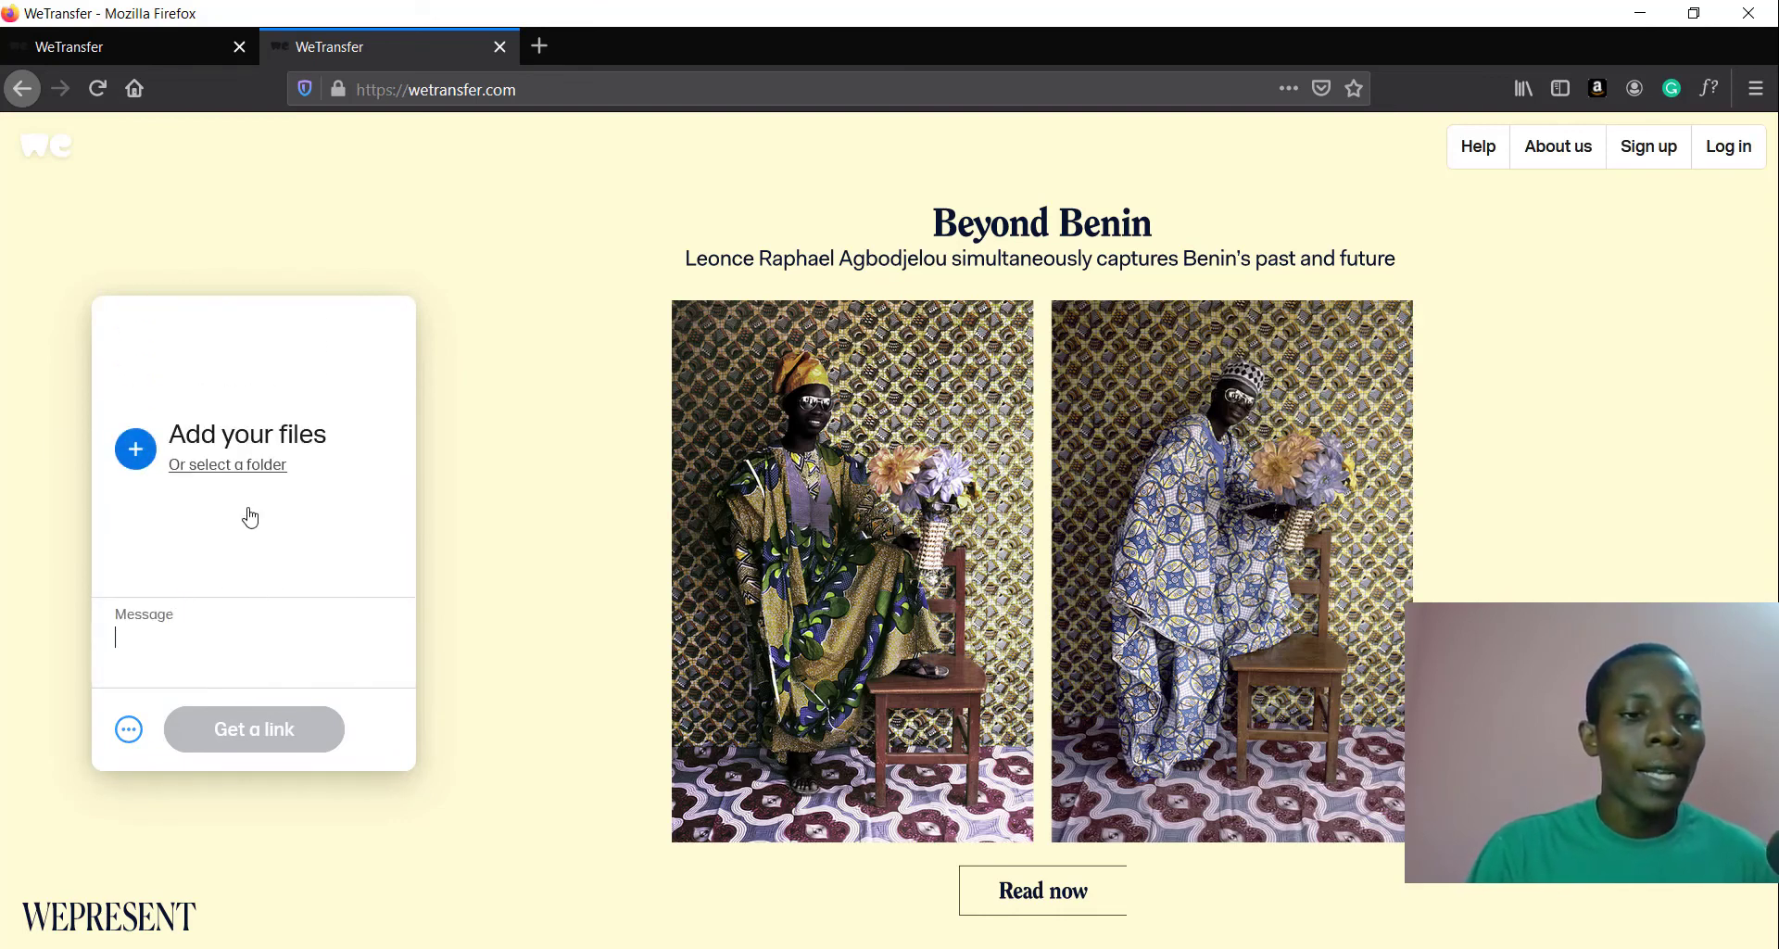
left_click(141, 456)
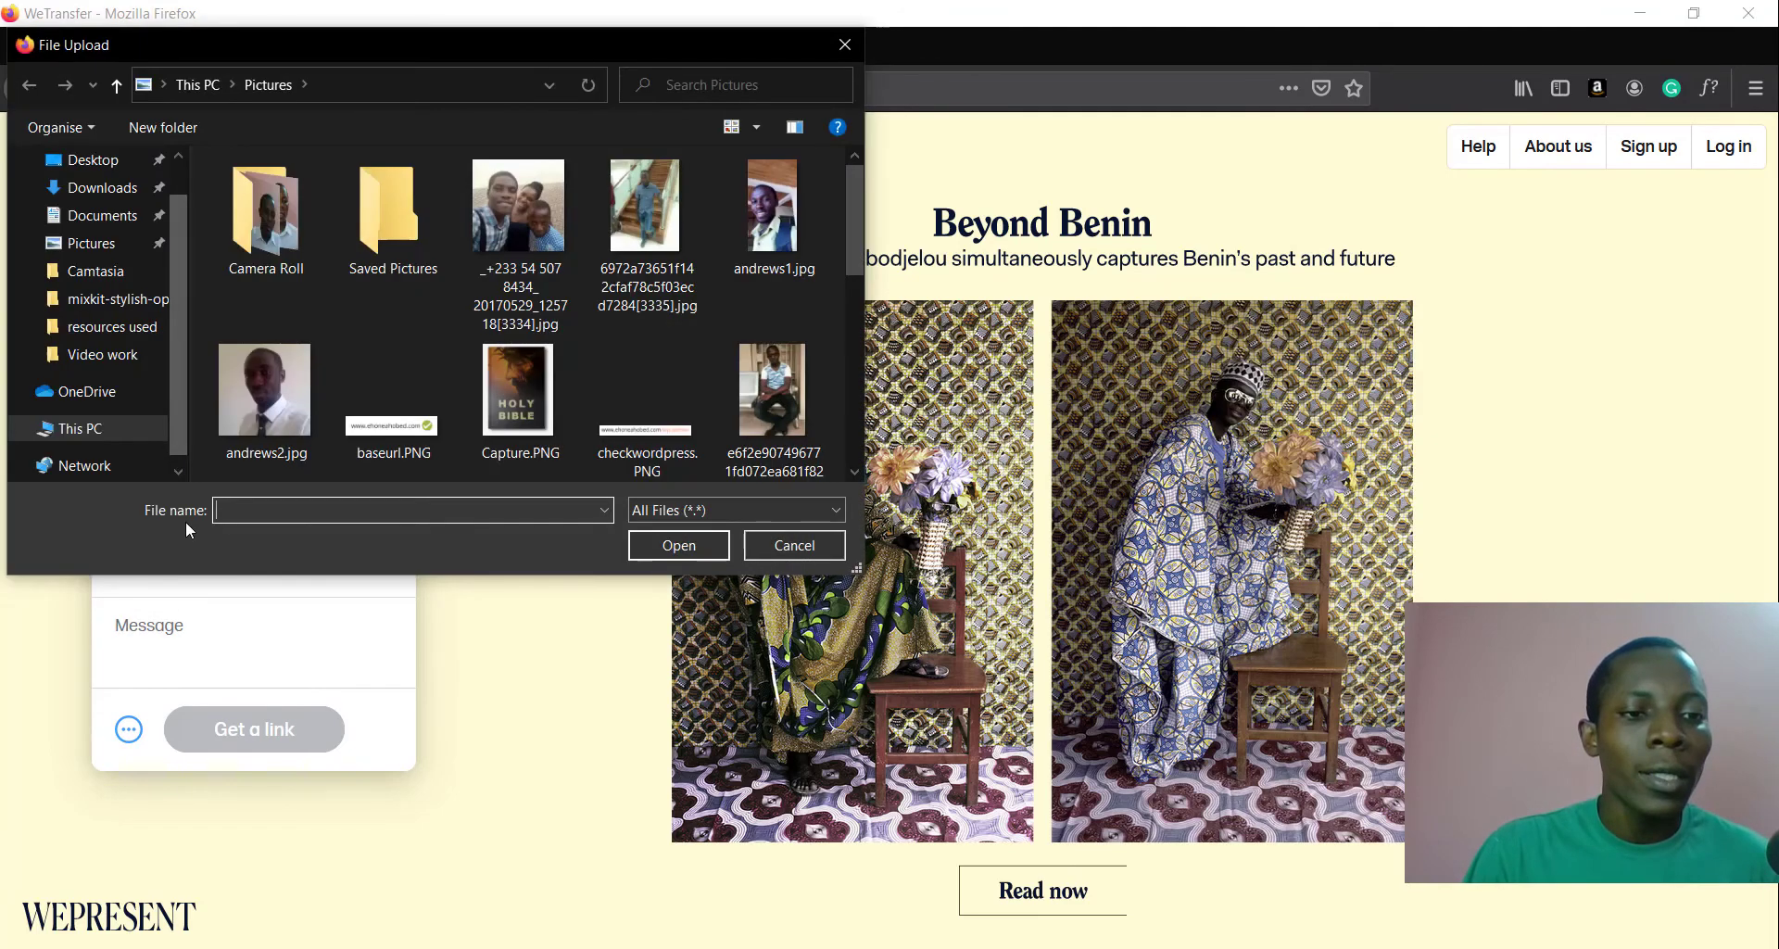
Step: Attach ss.jpg as the only file of the link transfer
scroll(726, 432, "down", 2)
scroll(604, 402, "down", 2)
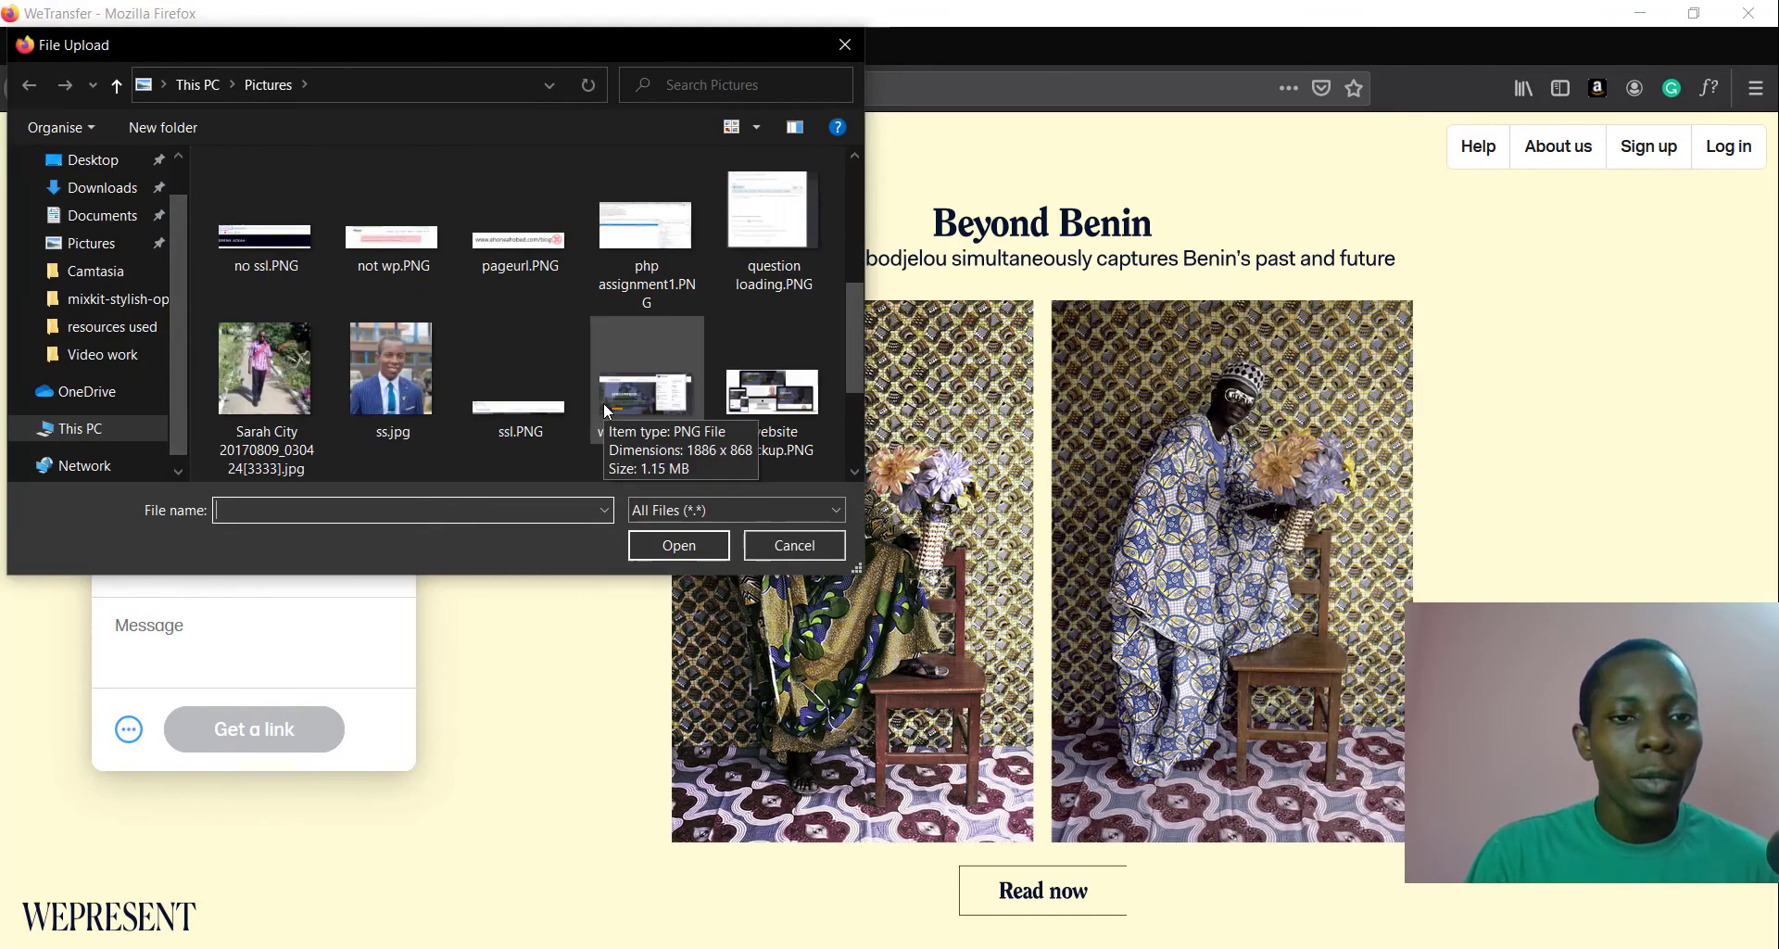
left_click(426, 409)
left_click(686, 547)
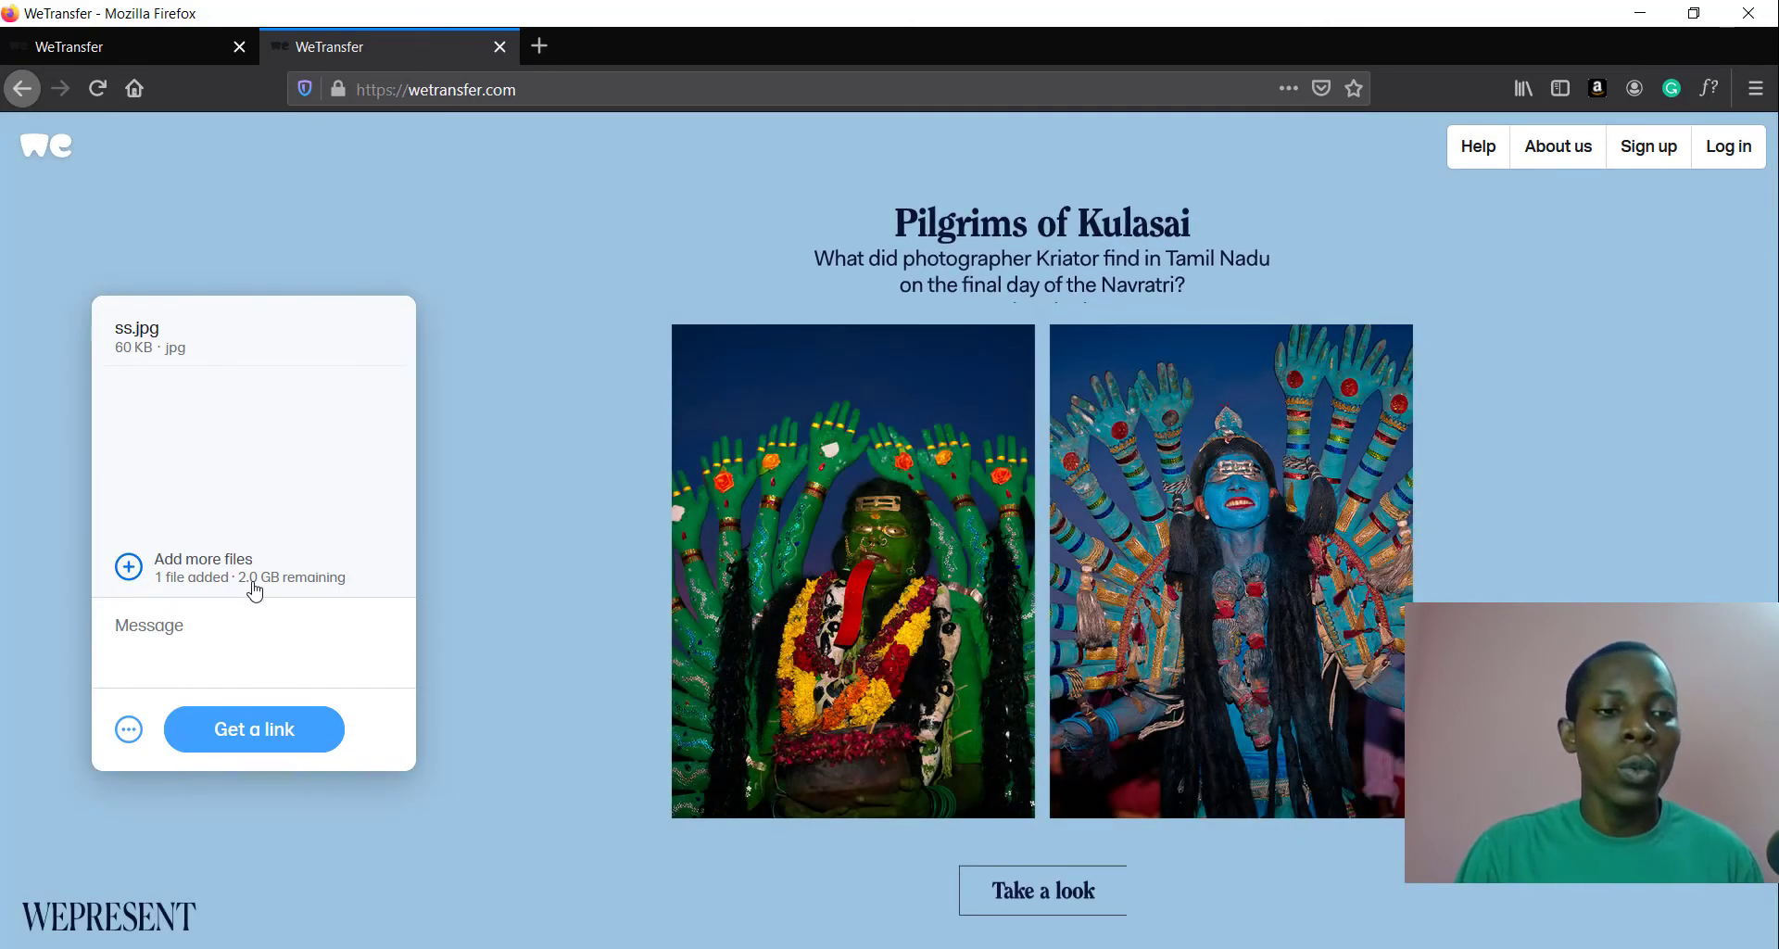
Step: Add the message "Example message here", create the link for ss.jpg, and copy it
left_click(186, 662)
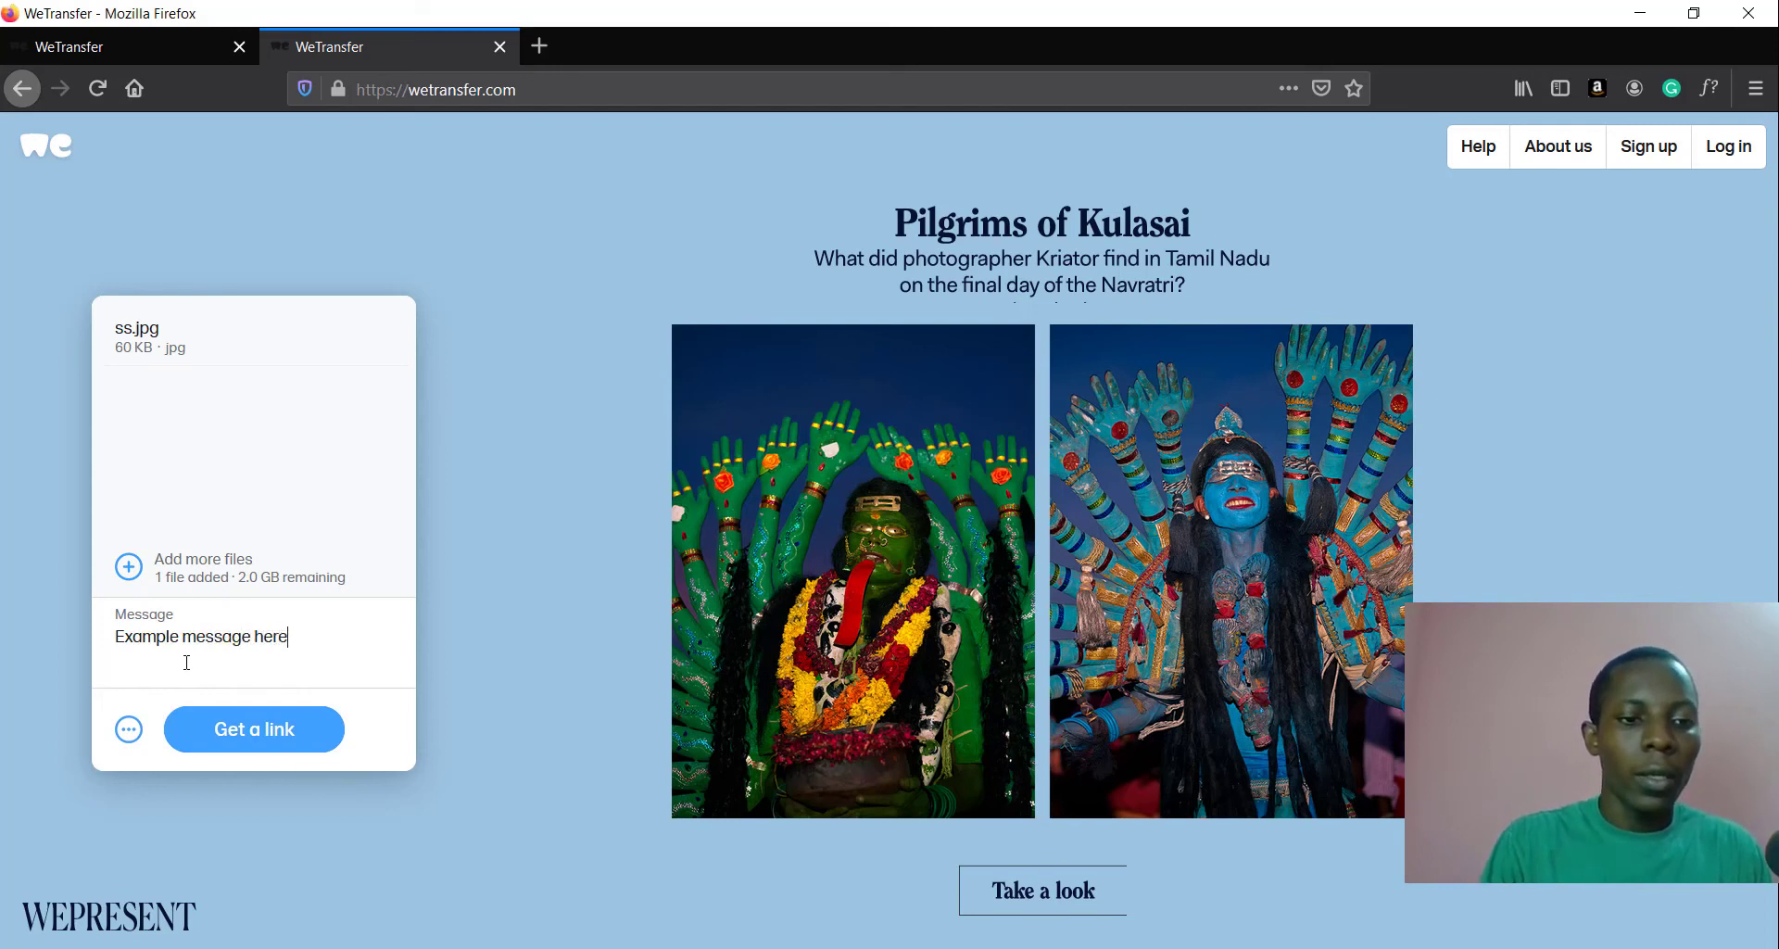
left_click(261, 730)
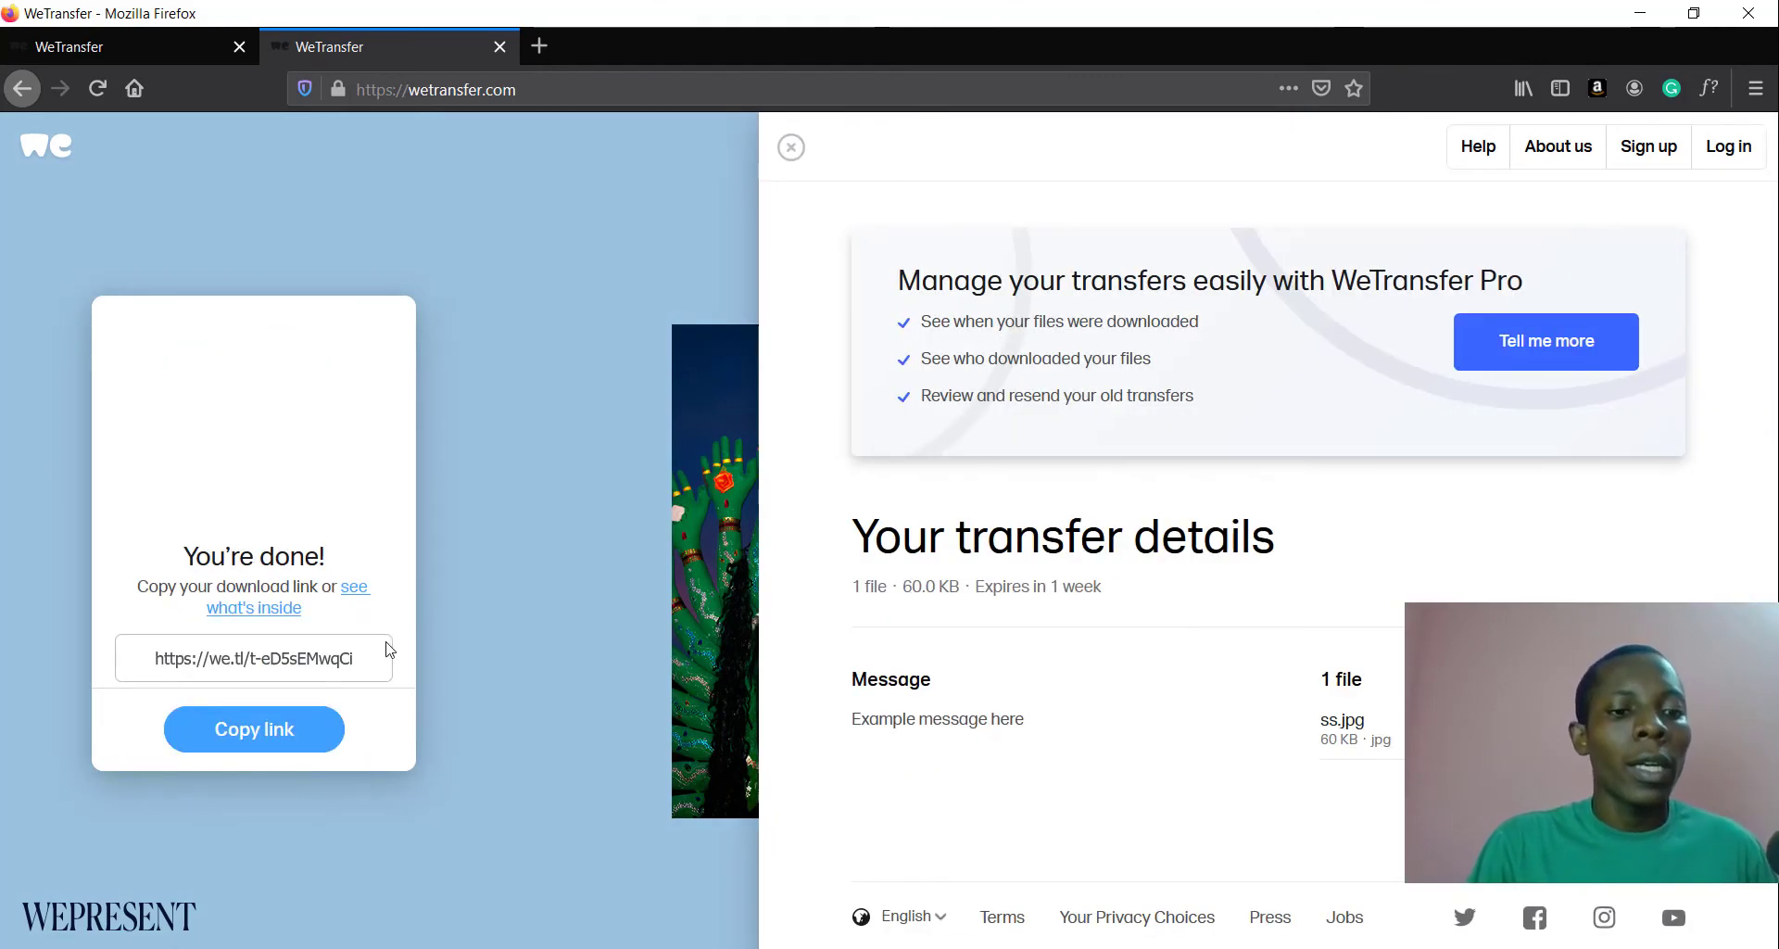
left_click(281, 730)
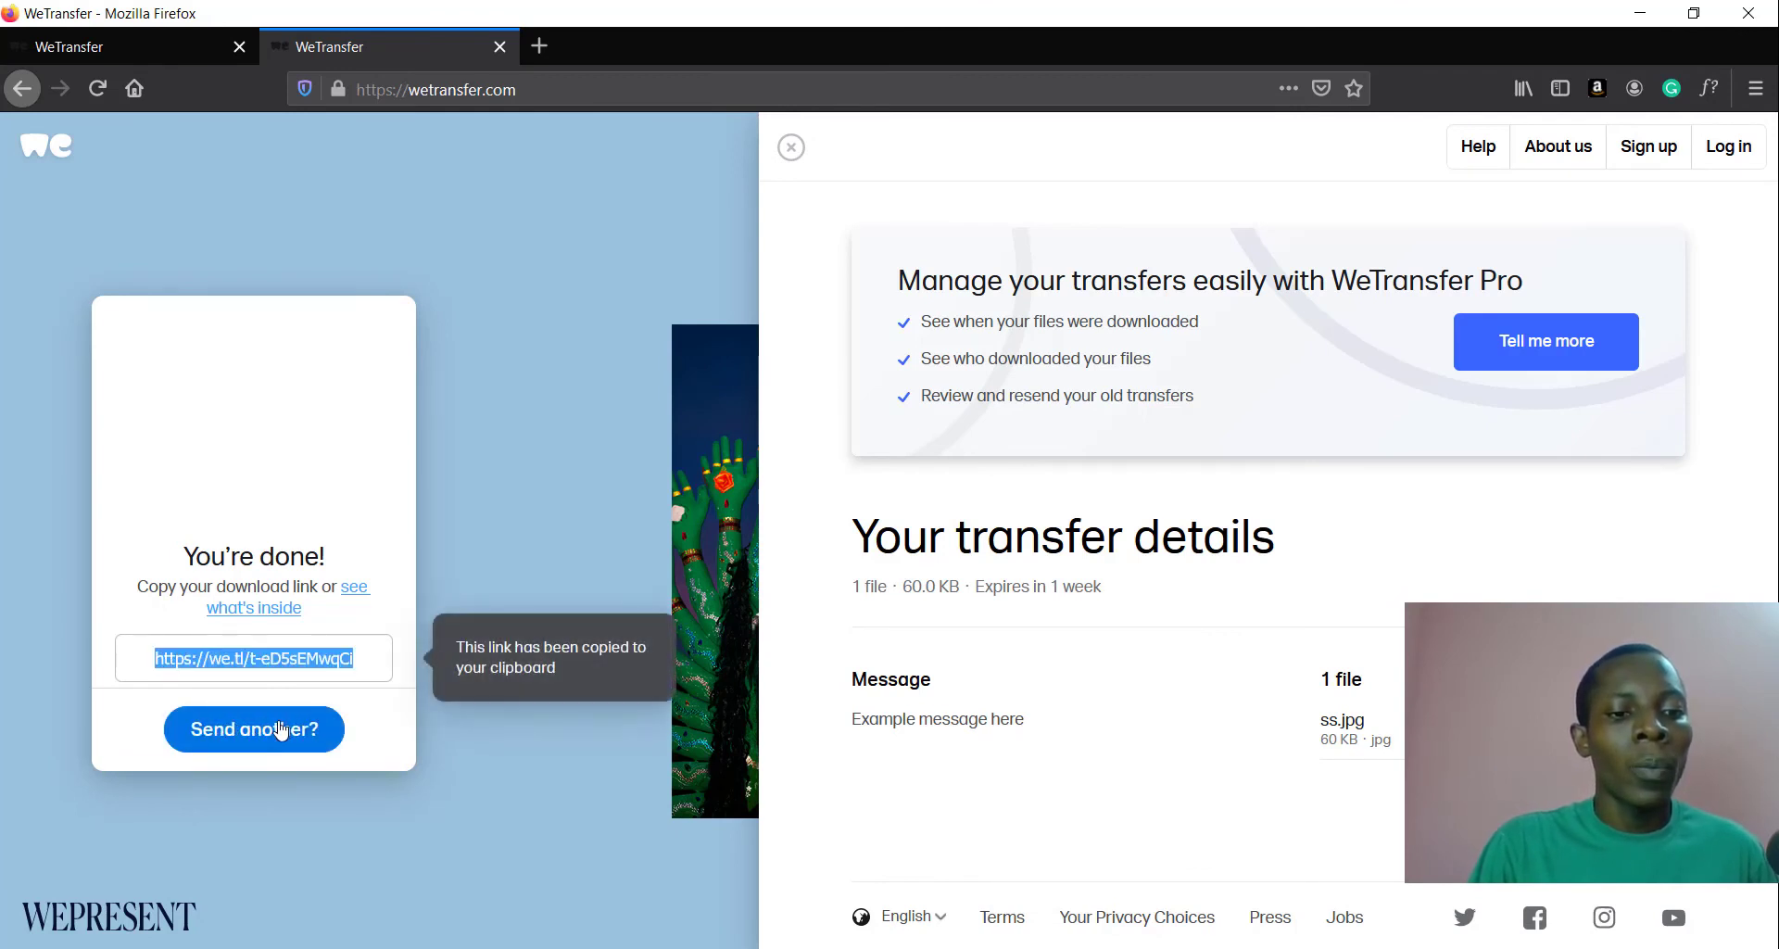
Step: Load the copied transfer link in a new tab and download ss.jpg from its page
left_click(538, 49)
left_click(564, 100)
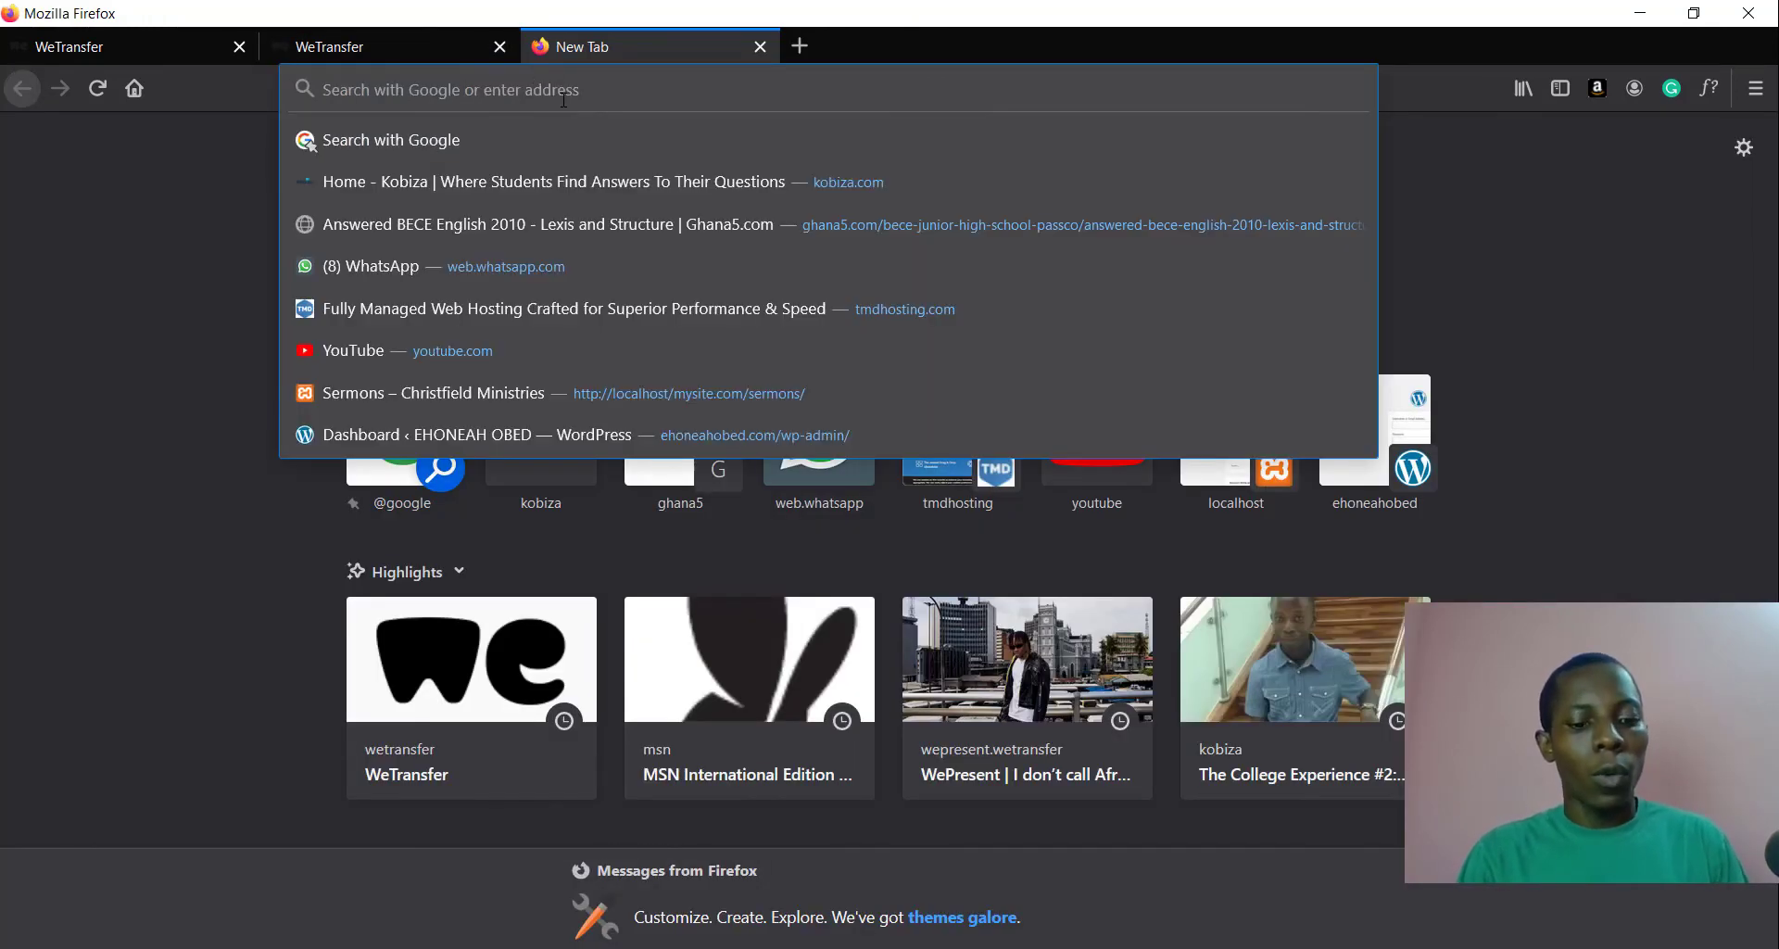
key("ctrl+v")
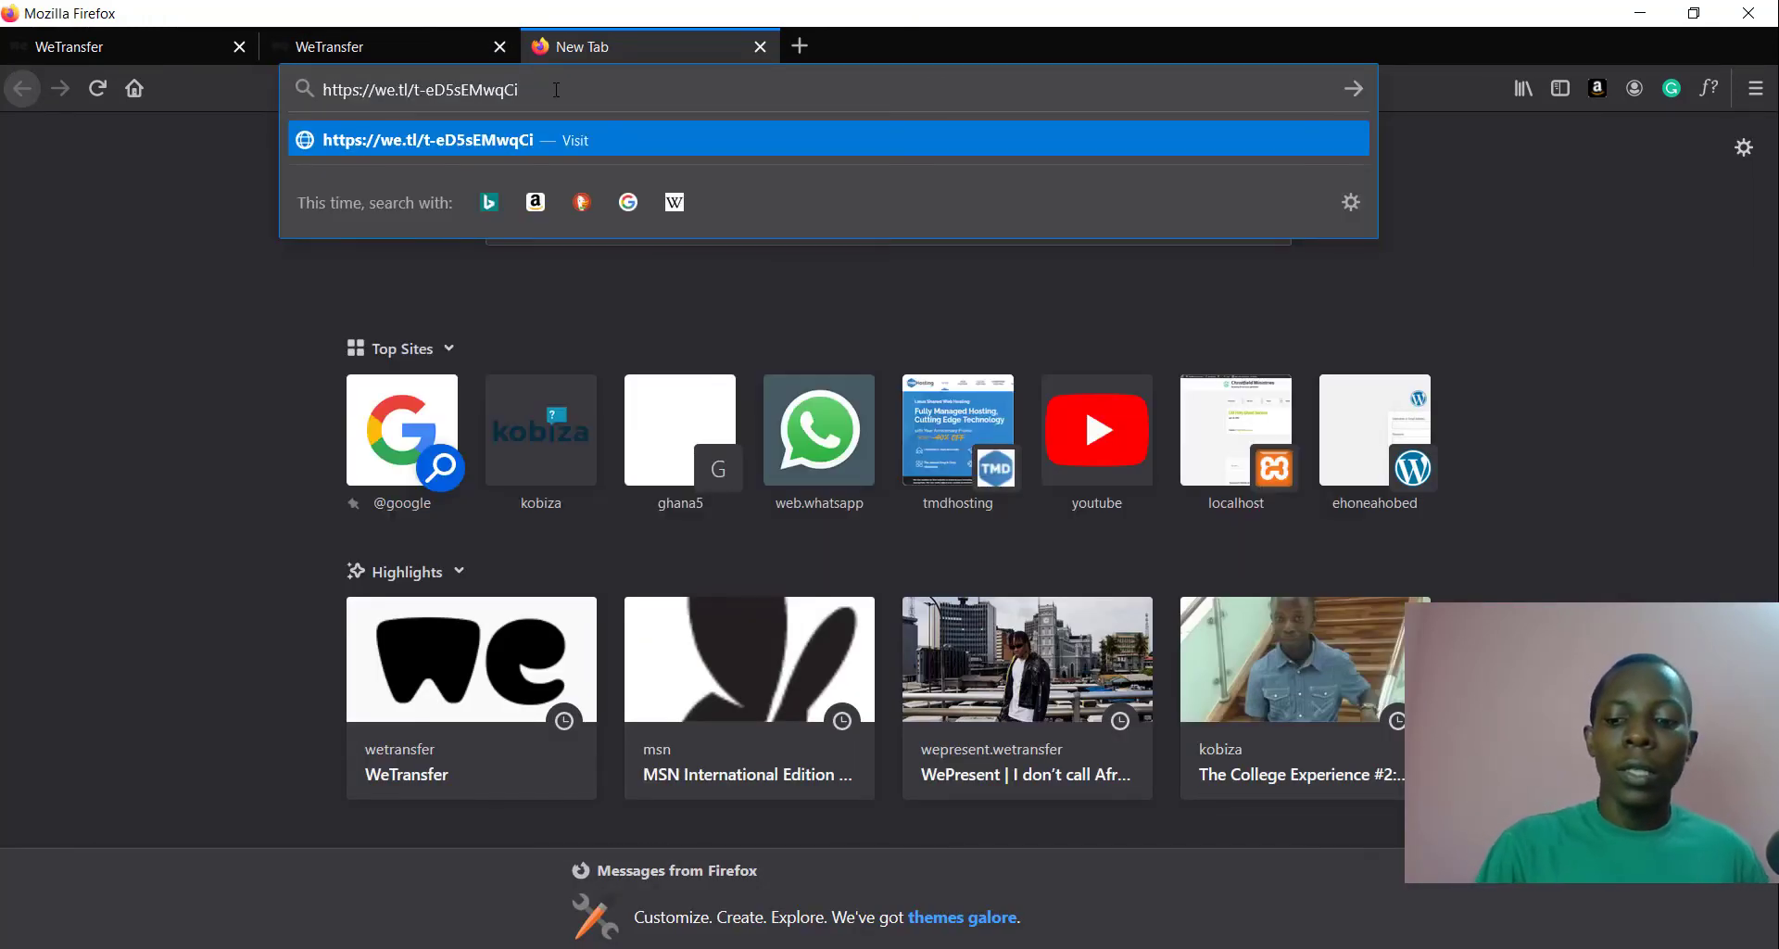
key("Return")
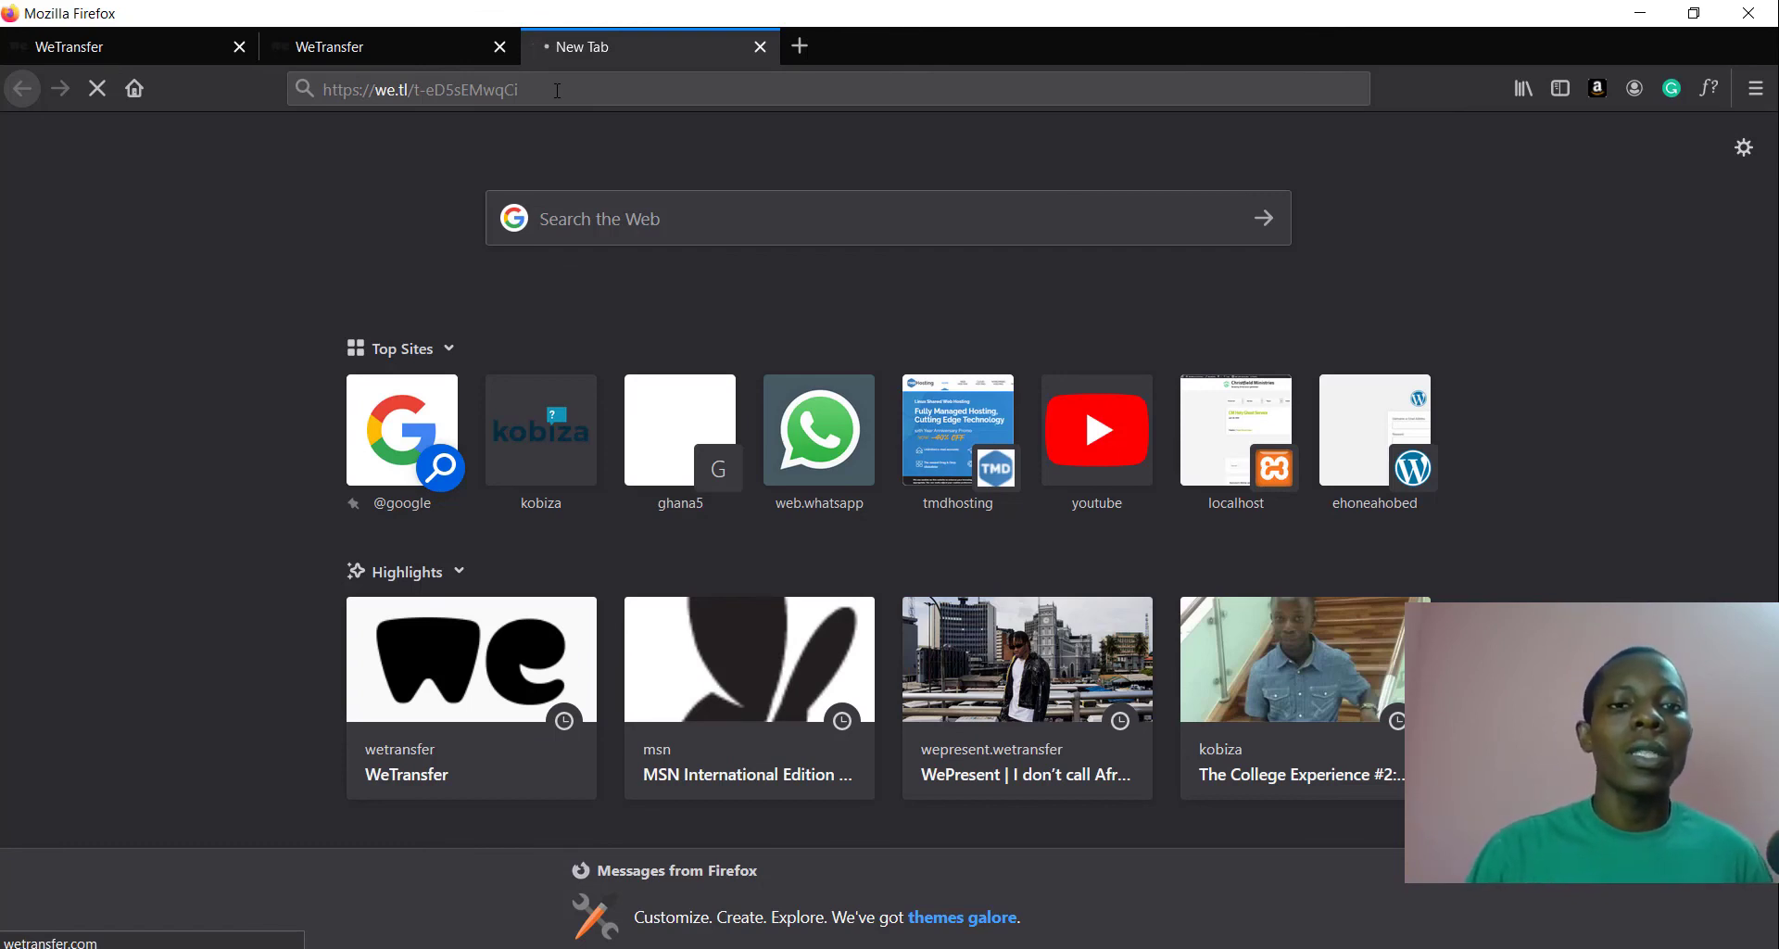
left_click(380, 48)
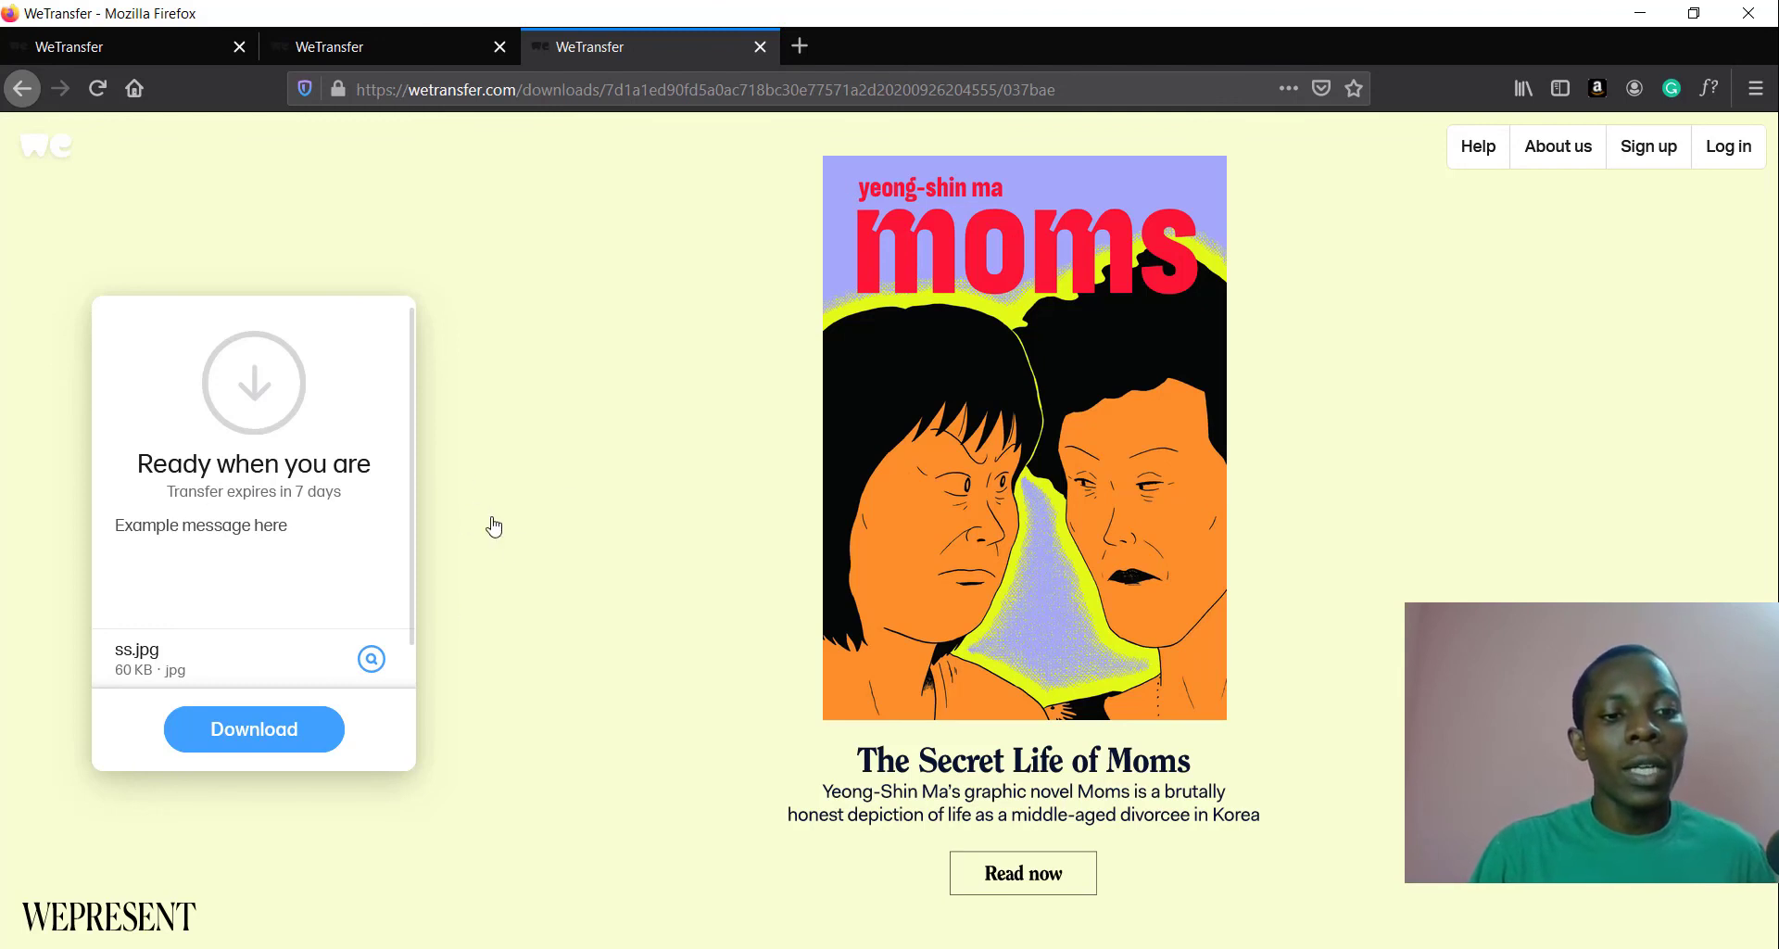
left_click(289, 734)
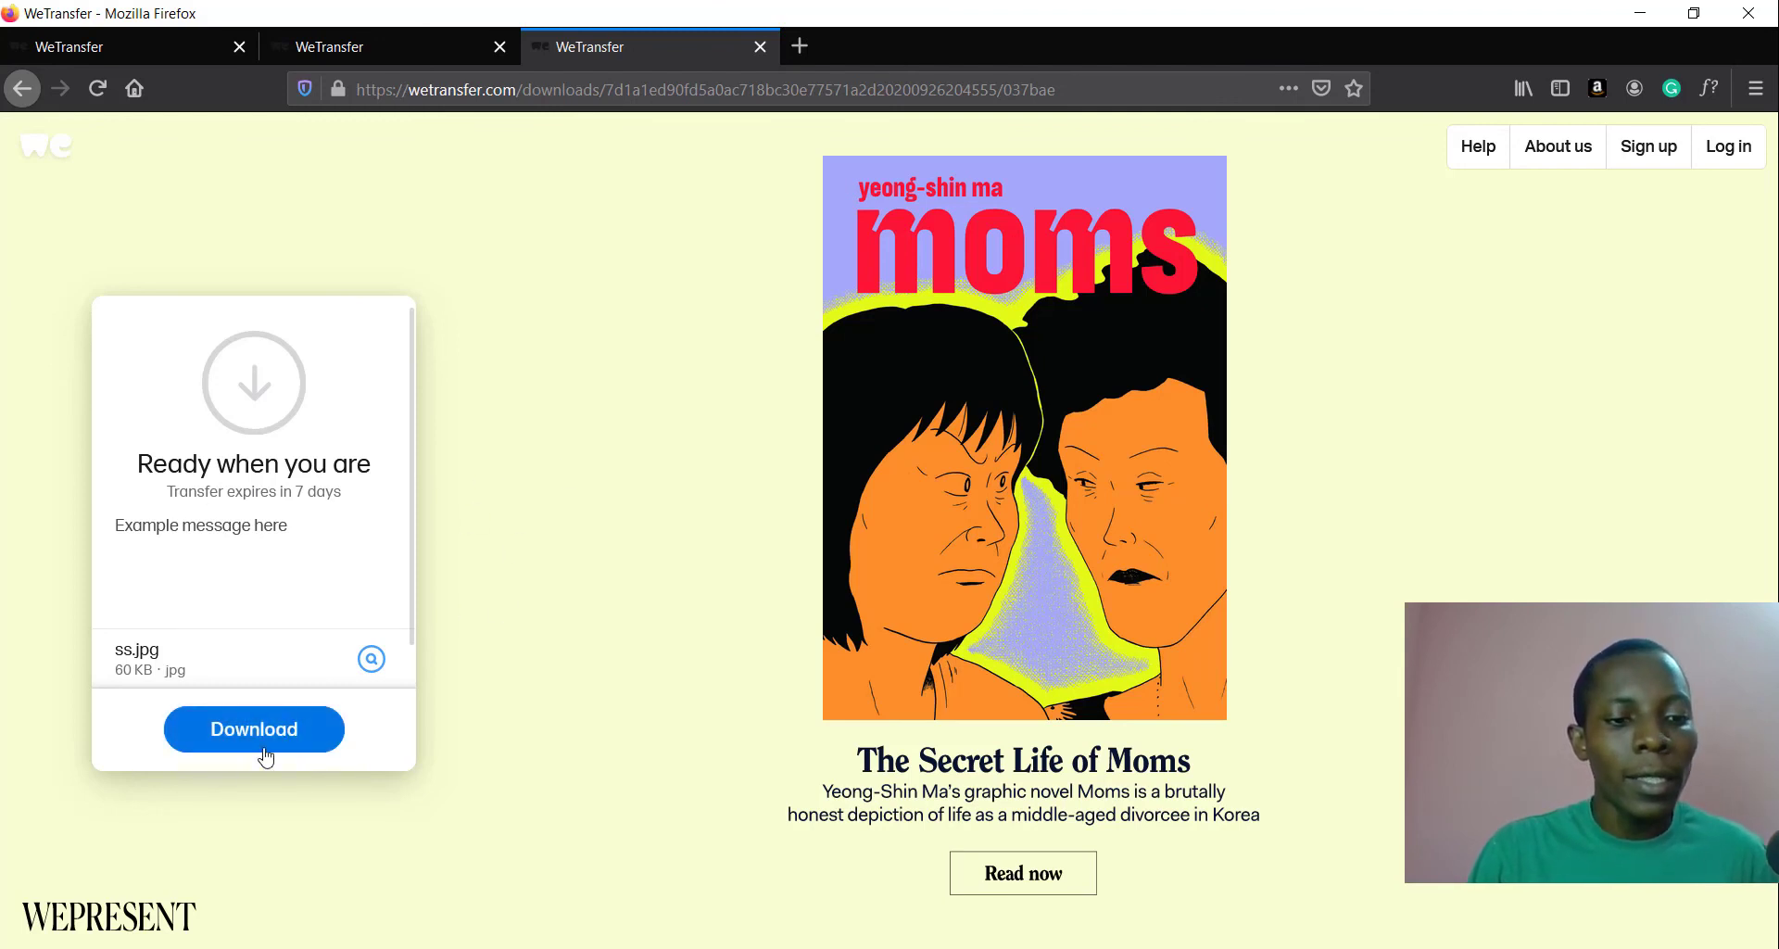